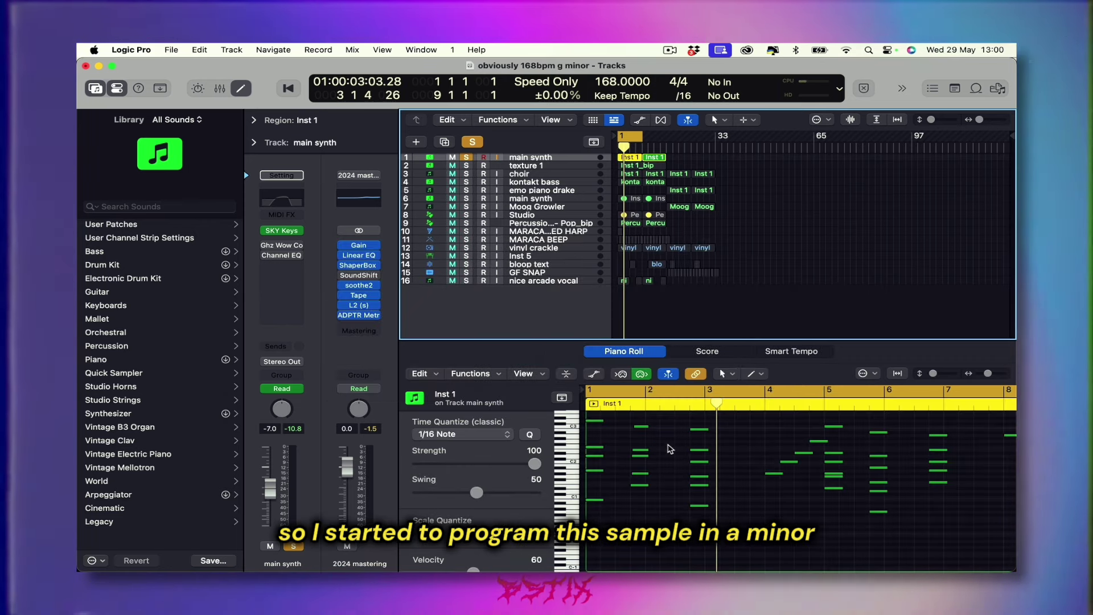
Step: Play the opening chords of the main synth's Inst 1 region from bar 1
scroll(620, 451, up, 2)
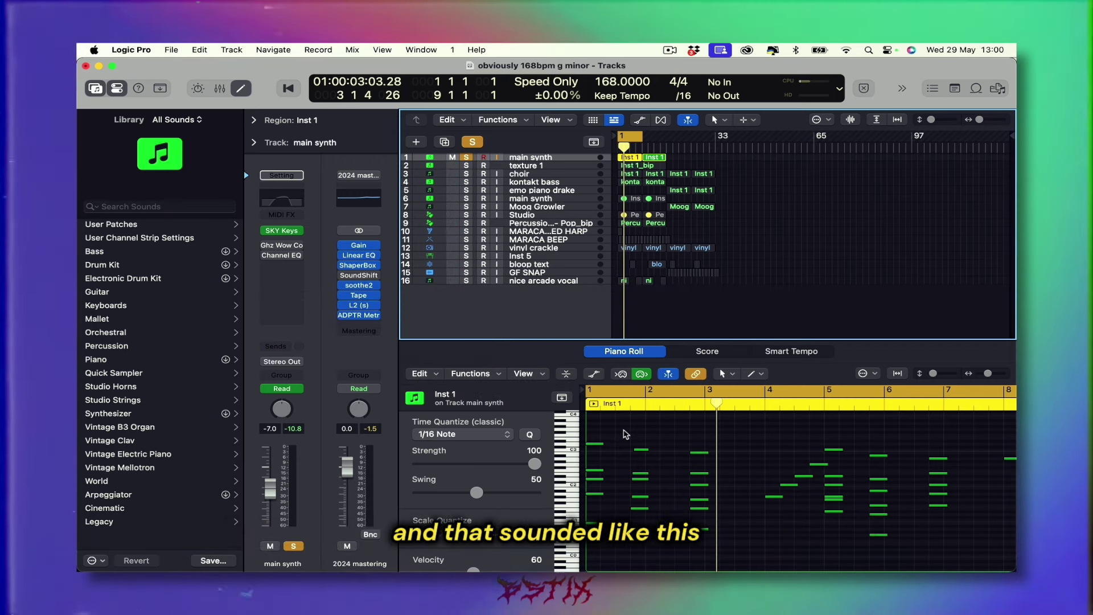
key(space)
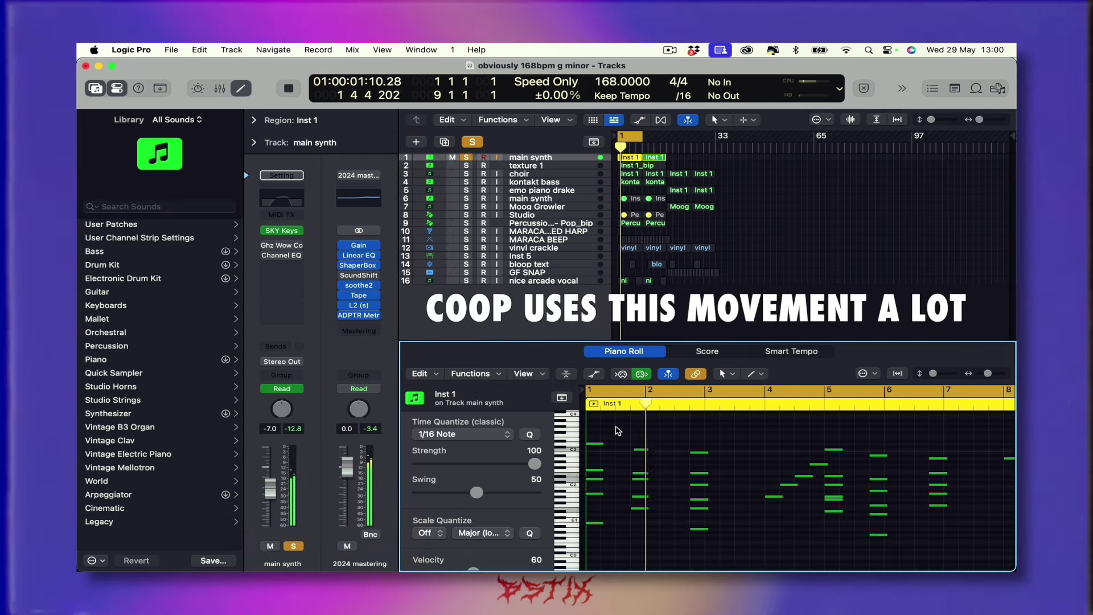
key(space)
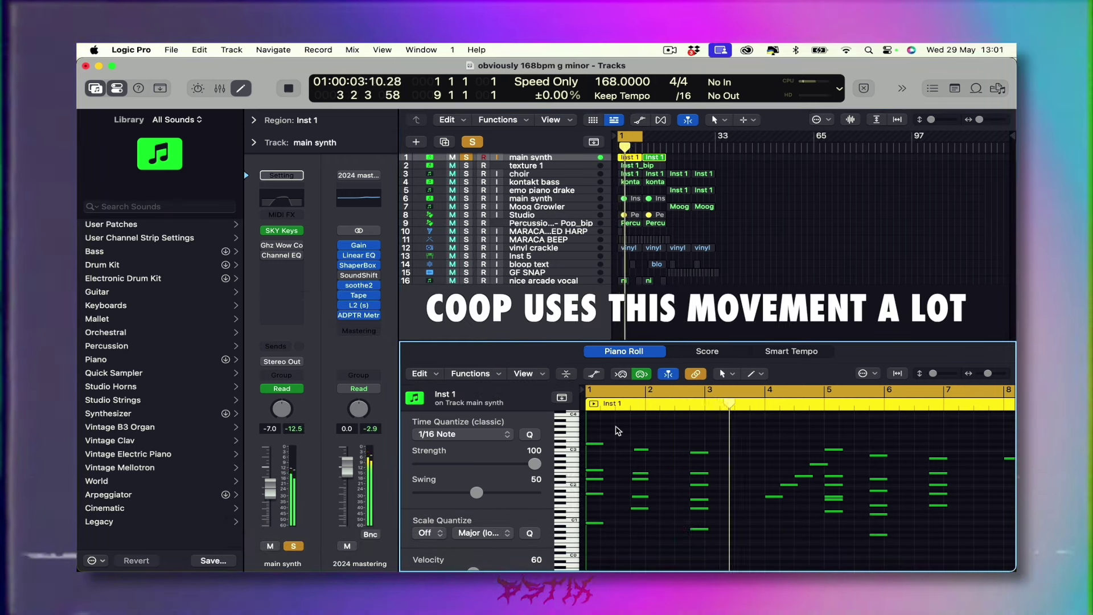
Step: Select the three top-line notes over the first three chords together, and audition each of them individually
drag(595, 433, 698, 461)
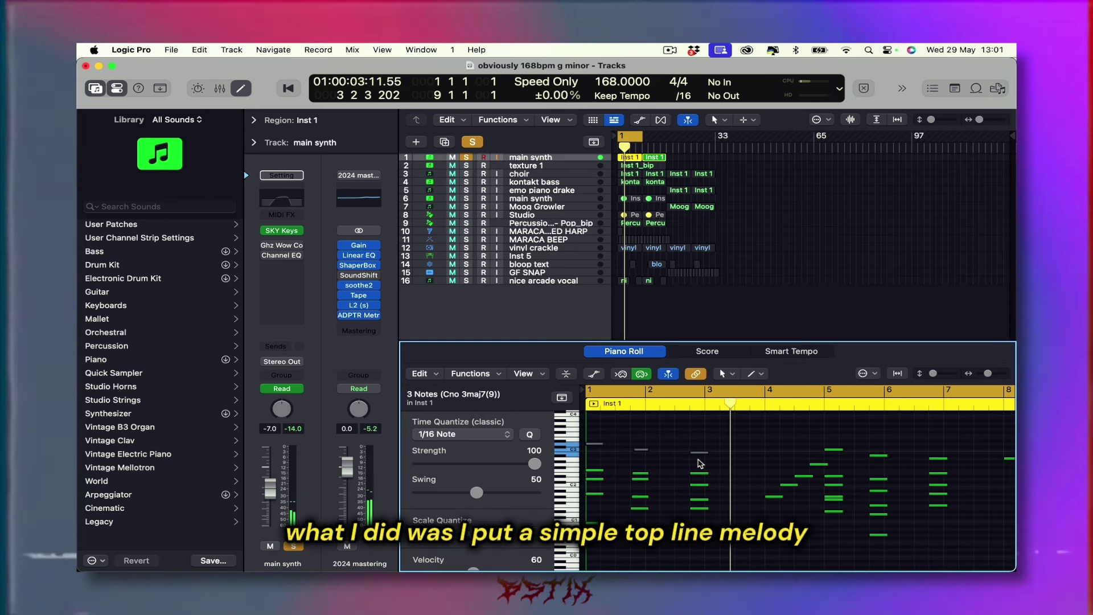
click(630, 435)
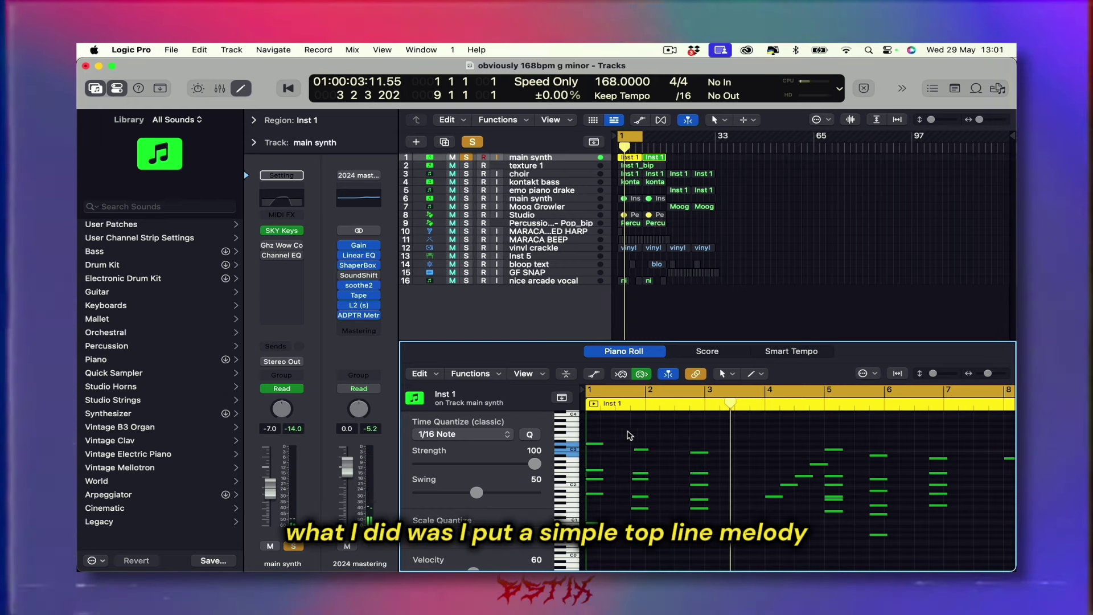
click(595, 444)
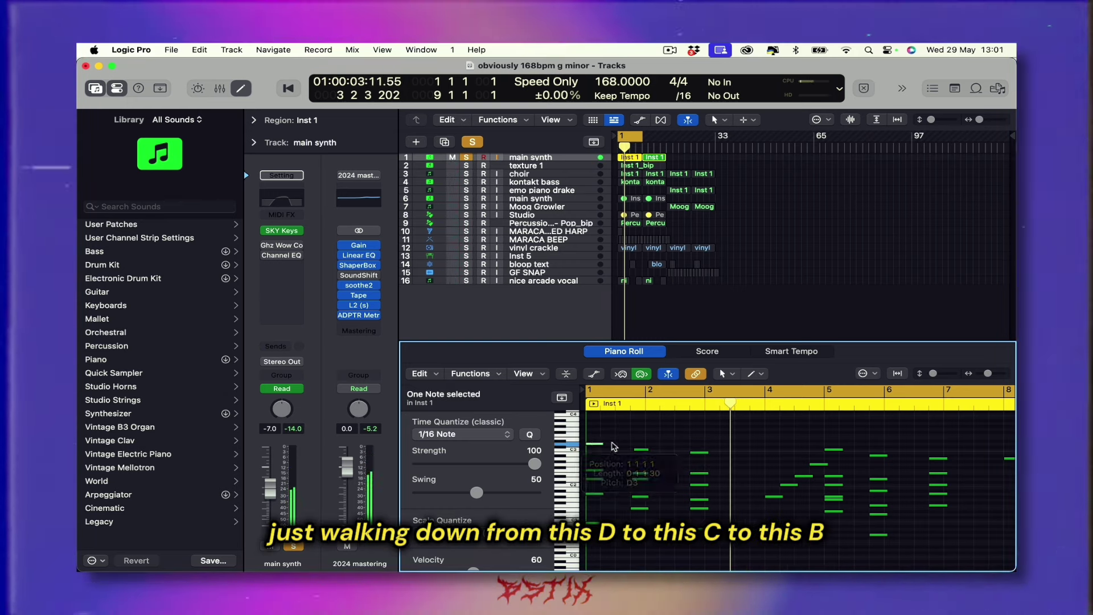
click(641, 449)
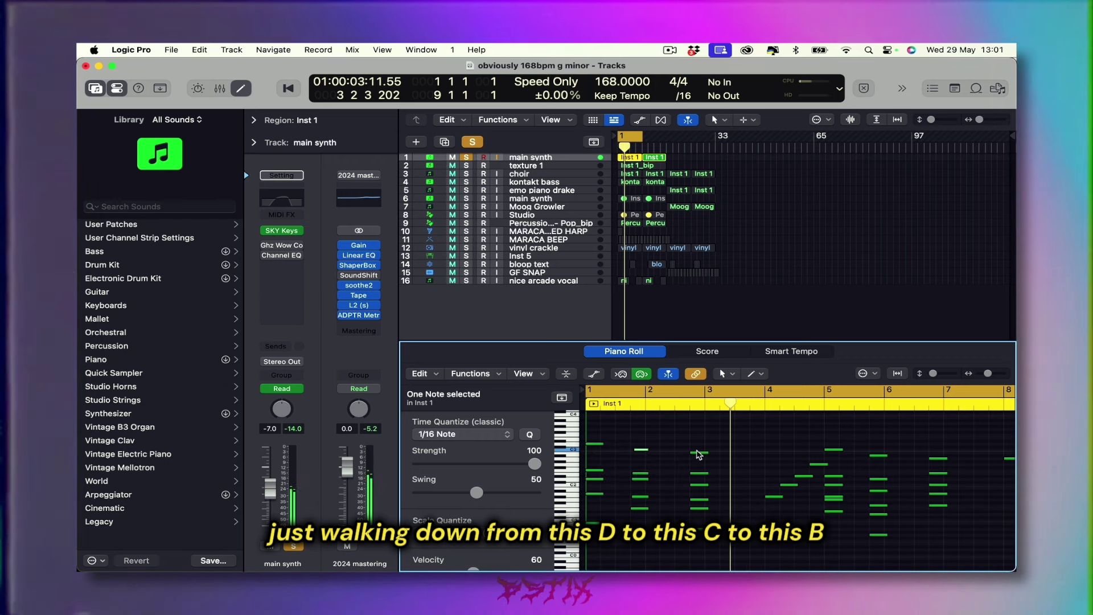
click(698, 453)
click(695, 441)
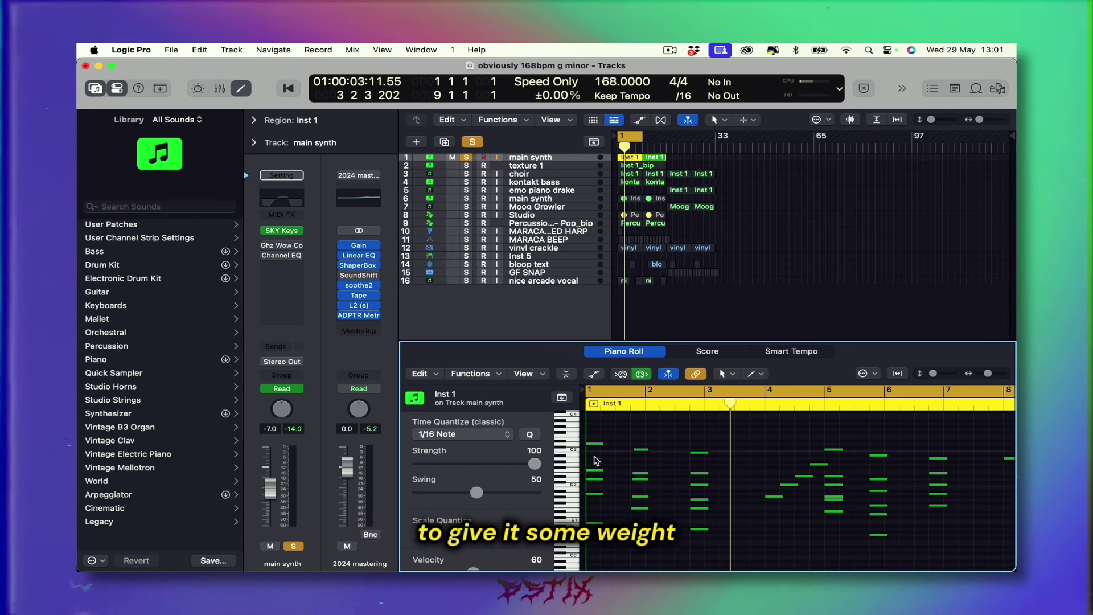
Step: Open the main synth's SKY Keys instrument, and play the Inst 1 region from bar 4 into the bar 5 chord
click(282, 230)
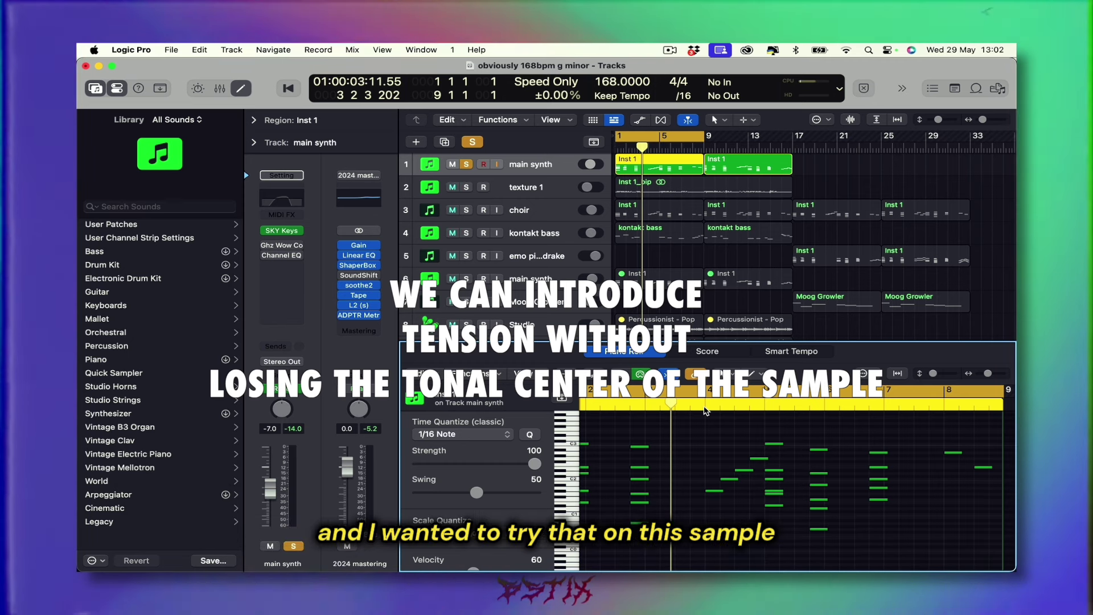
scroll(706, 434, right, 2)
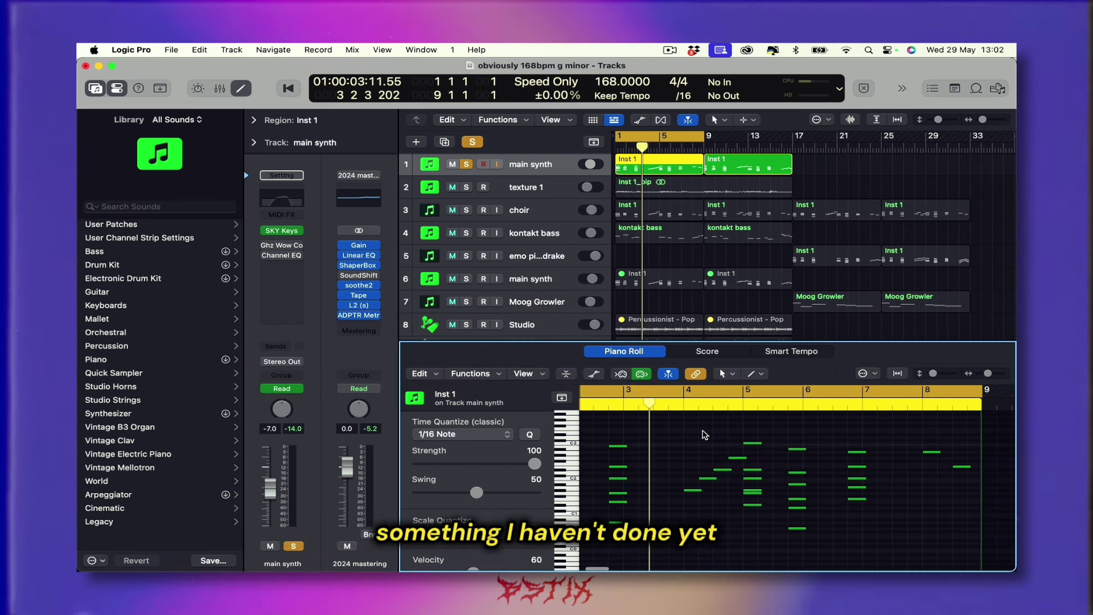
scroll(706, 434, left, 1)
click(694, 406)
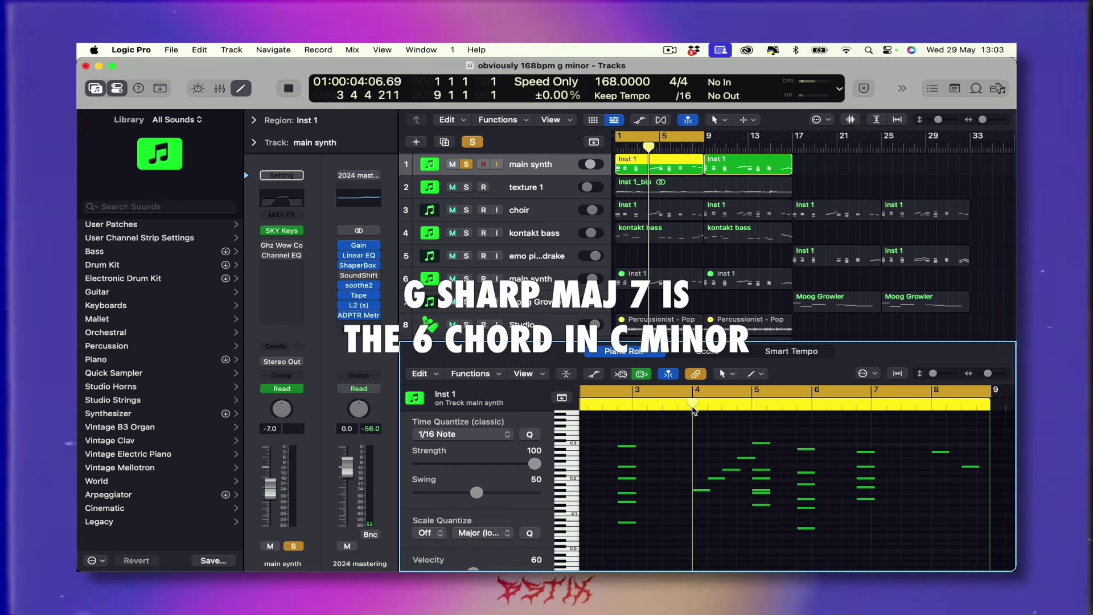
key(space)
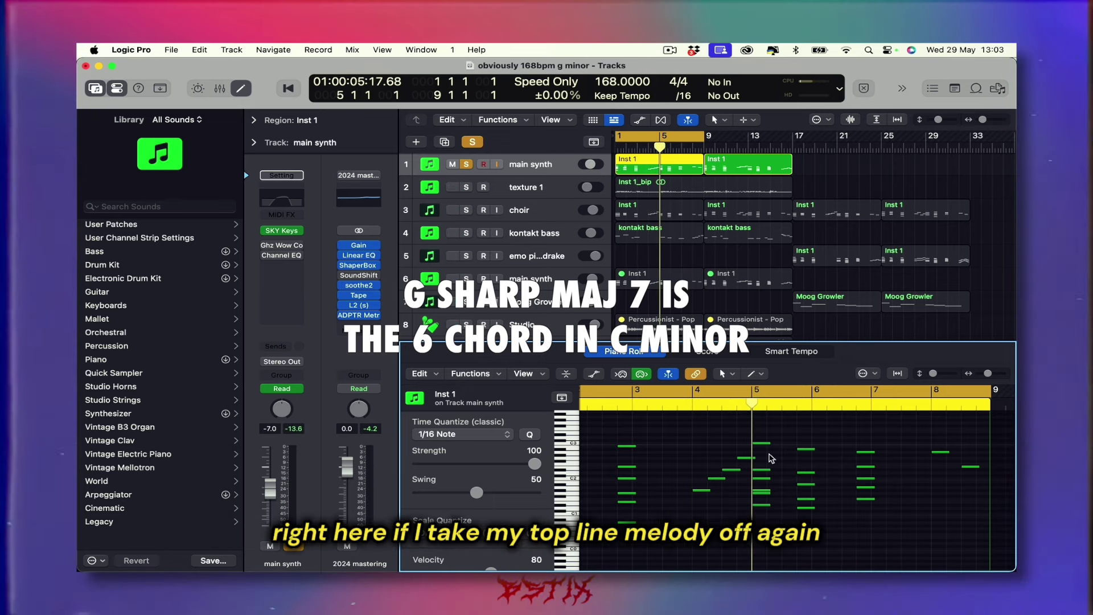
Step: Mute the three top-line notes over the chords between bars 5 and 7, and play the progression from bar 4 without them
drag(768, 453, 767, 515)
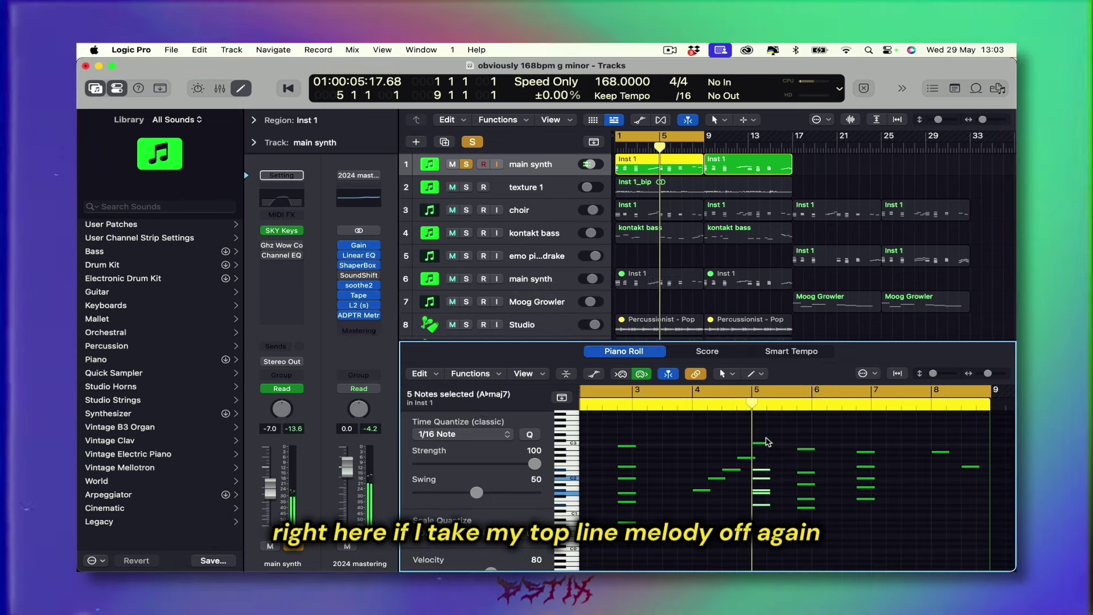
drag(766, 439, 865, 455)
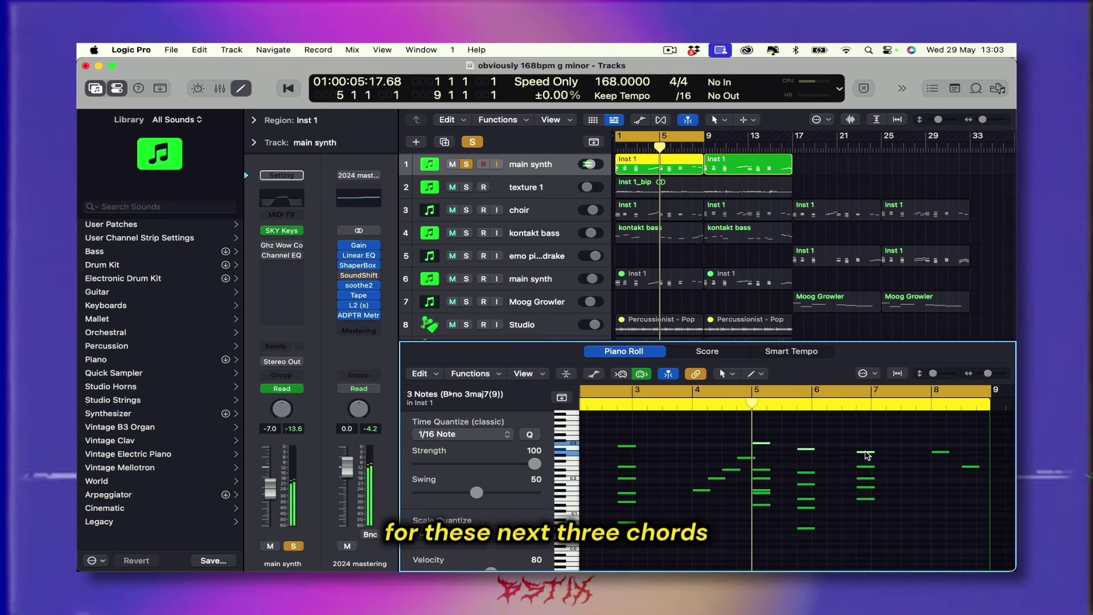
key(ctrl+m)
click(694, 405)
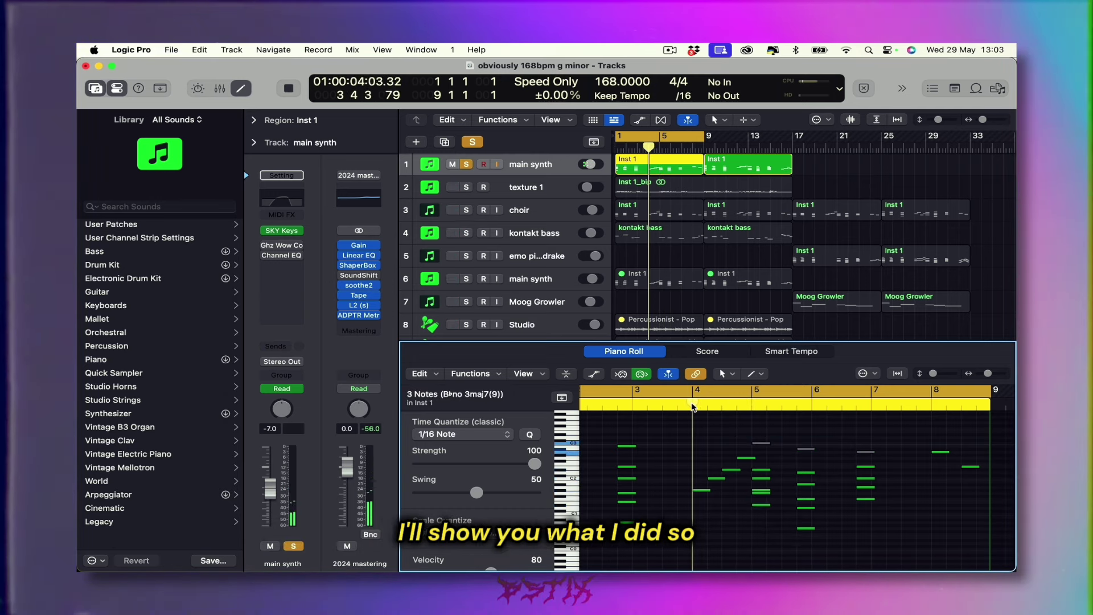
key(space)
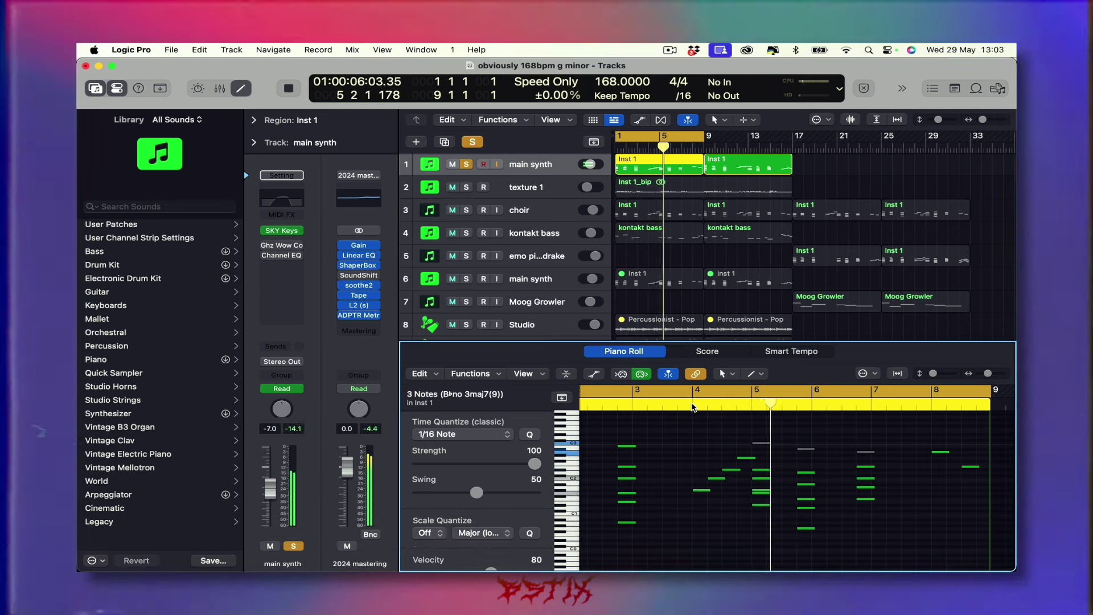
key(space)
Step: Unmute the three top-line notes over the chords between bars 5 and 7, and clear the note selection
drag(738, 433, 877, 464)
click(782, 404)
click(758, 431)
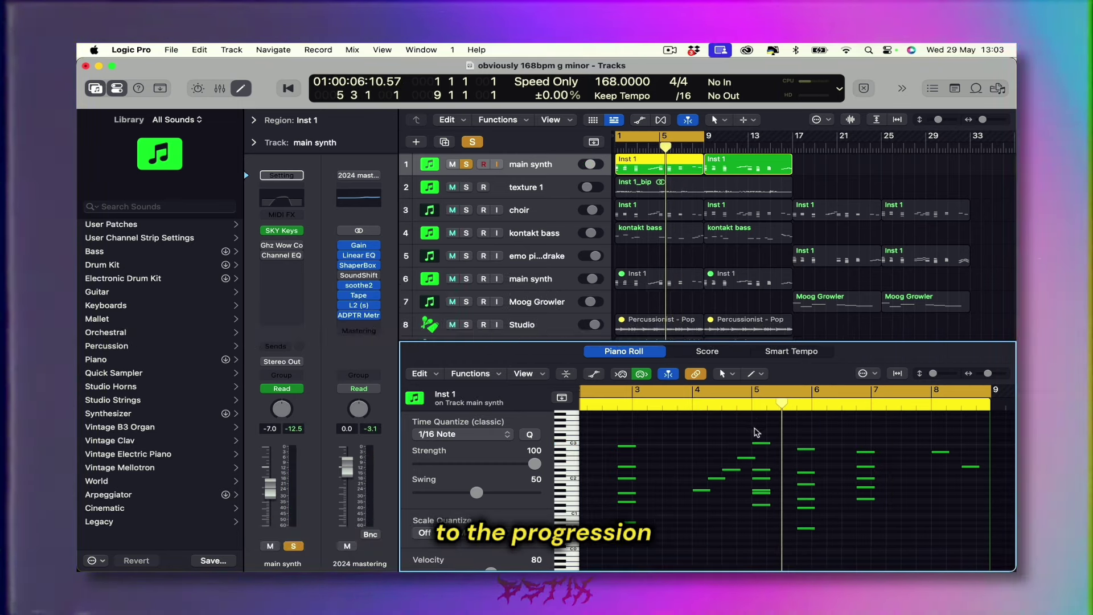
Step: Audition the top notes of the three chords between bars 5 and 7 one after another
click(762, 443)
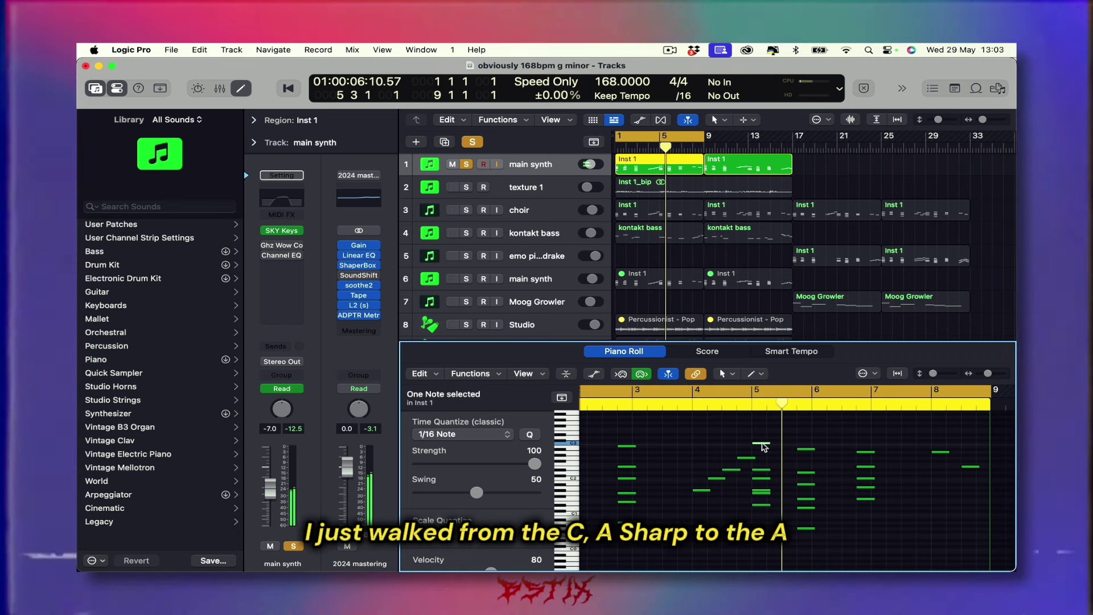
click(868, 453)
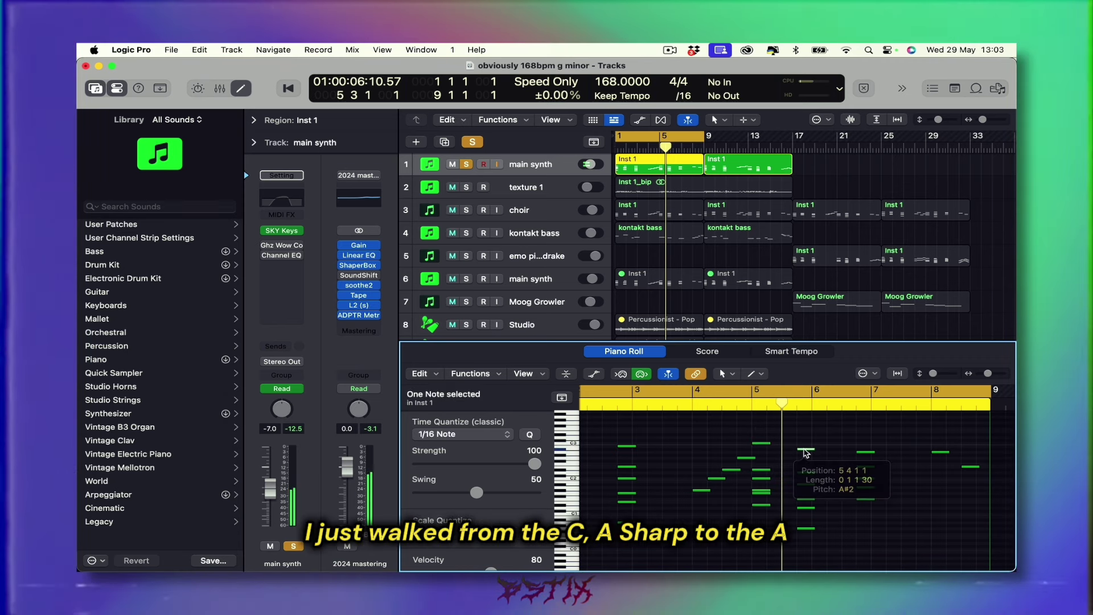
click(870, 453)
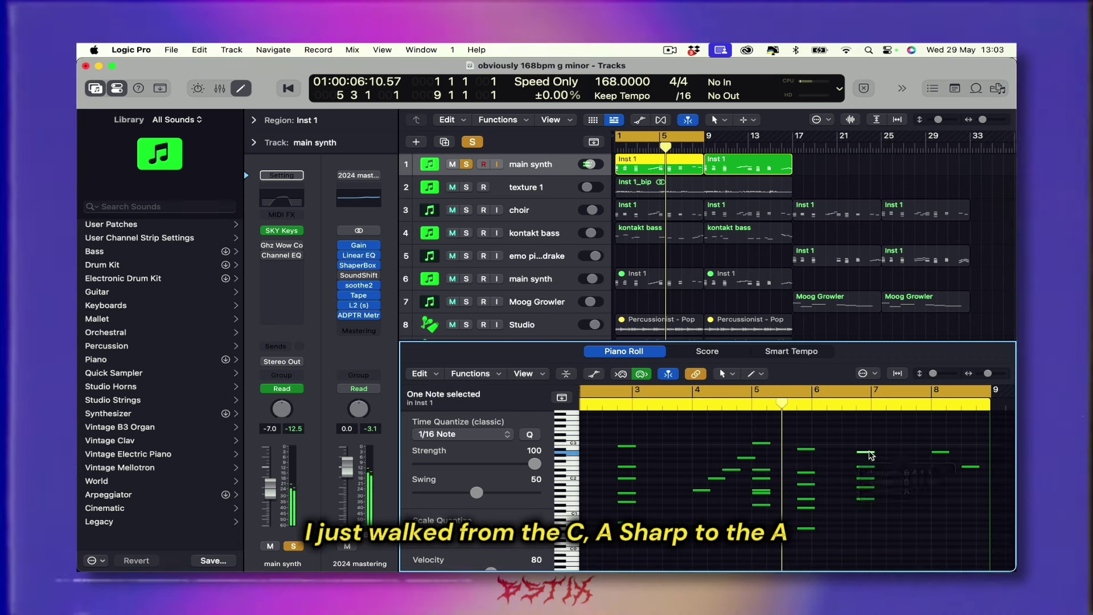
click(859, 445)
Step: Play the Inst 1 region up to bar 7, and select the five-note Fmaj7 chord just before bar 7 to examine it
scroll(801, 424, left, 2)
scroll(800, 424, down, 3)
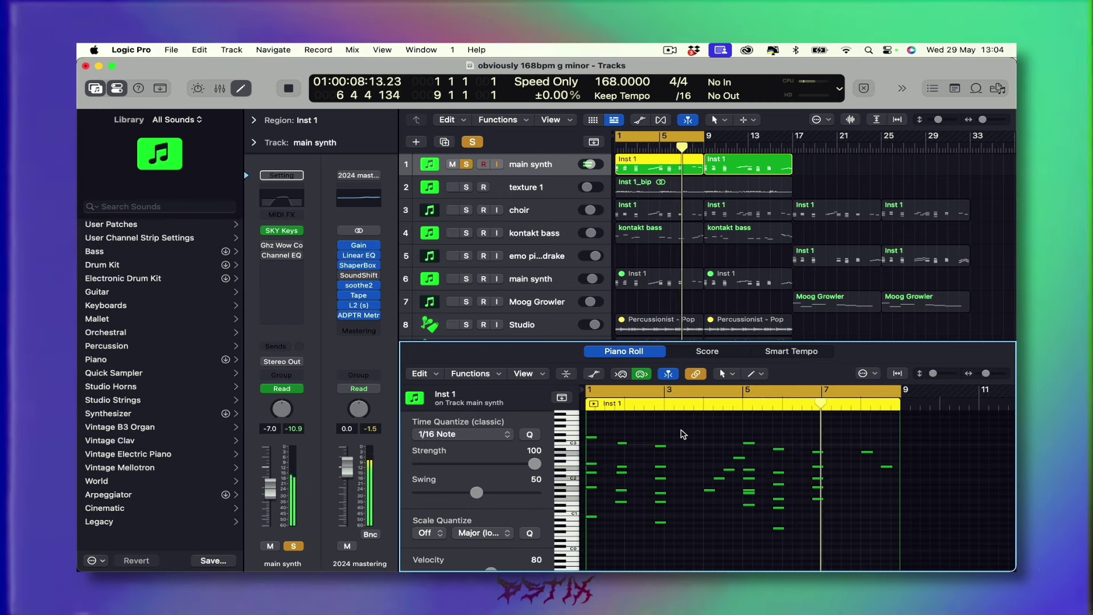
key(space)
drag(808, 507, 820, 449)
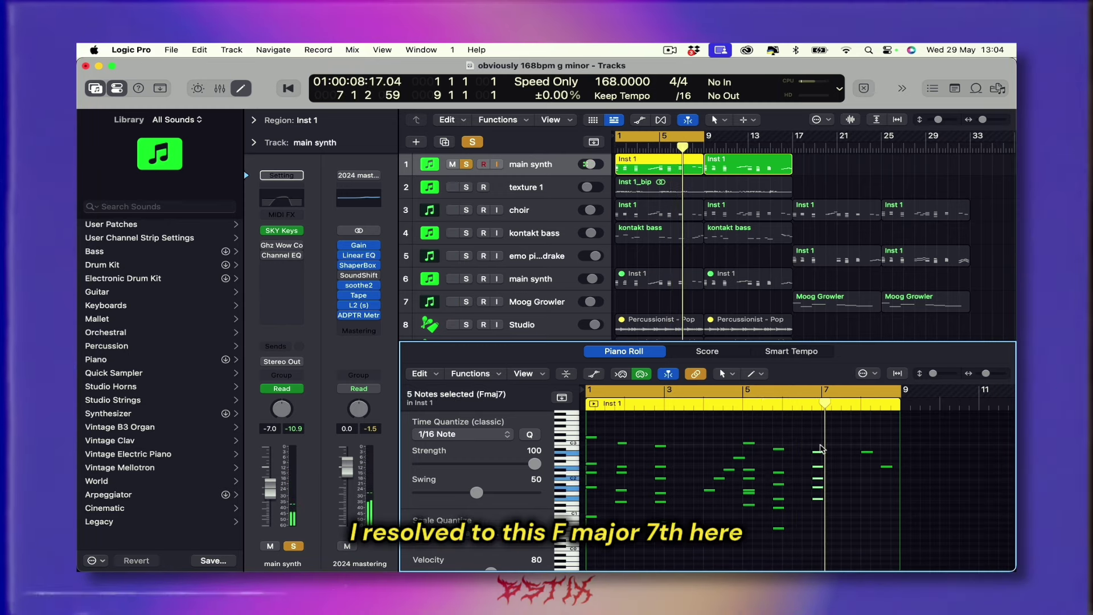
key(super+Right)
key(super+Right)
key(super+Right)
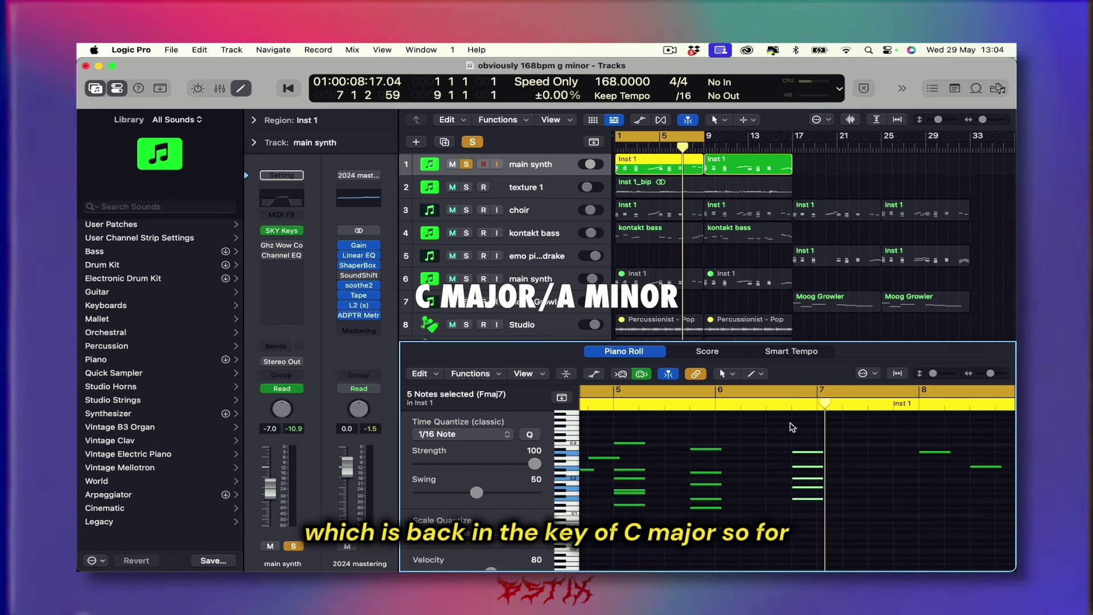
scroll(735, 436, down, 3)
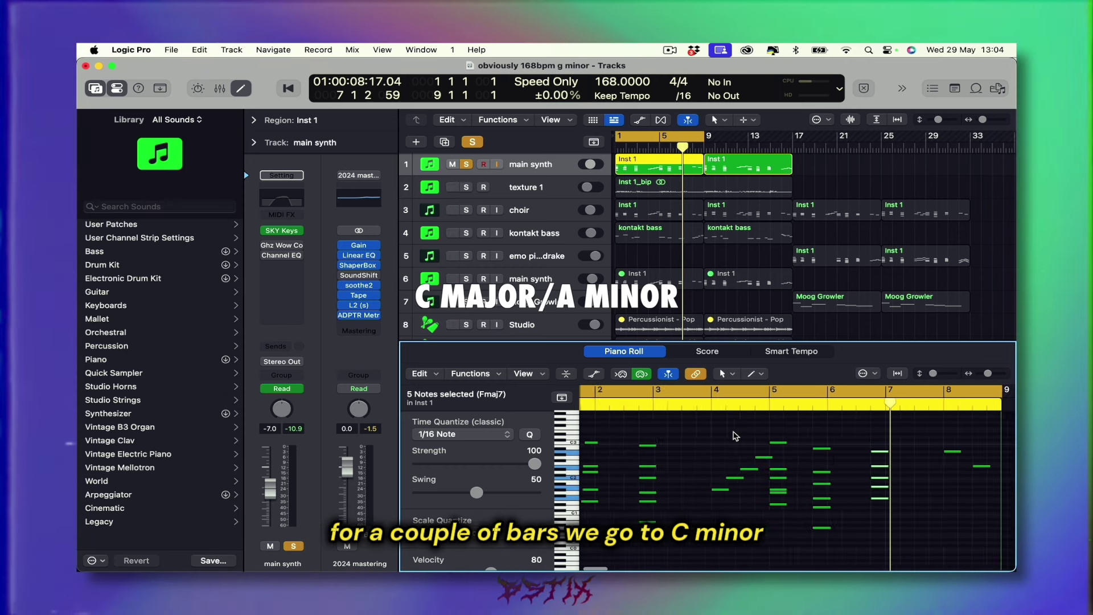
click(735, 420)
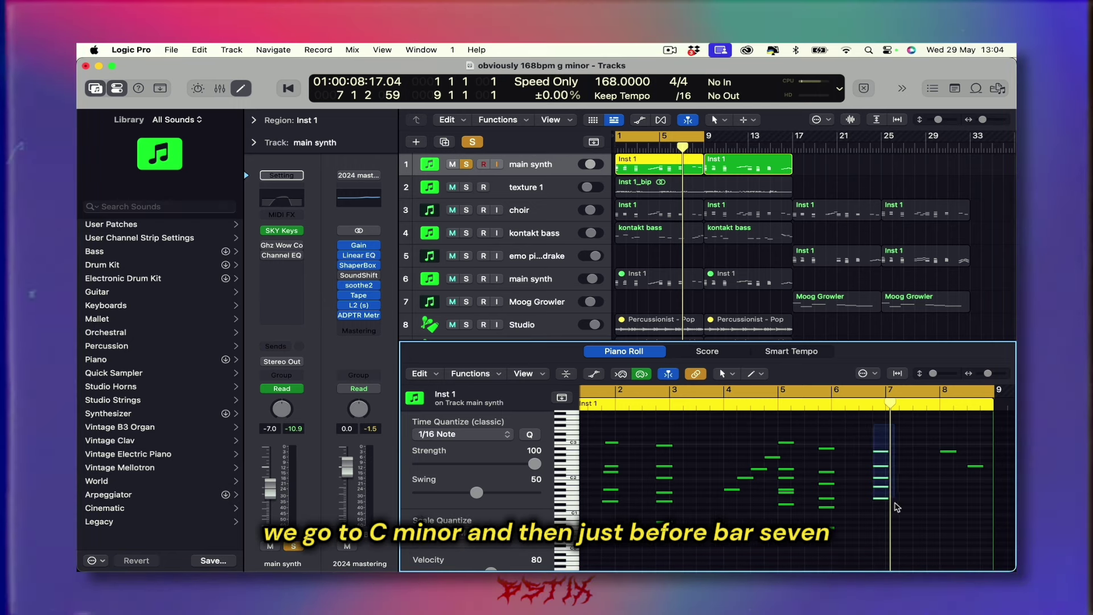
drag(897, 515, 903, 536)
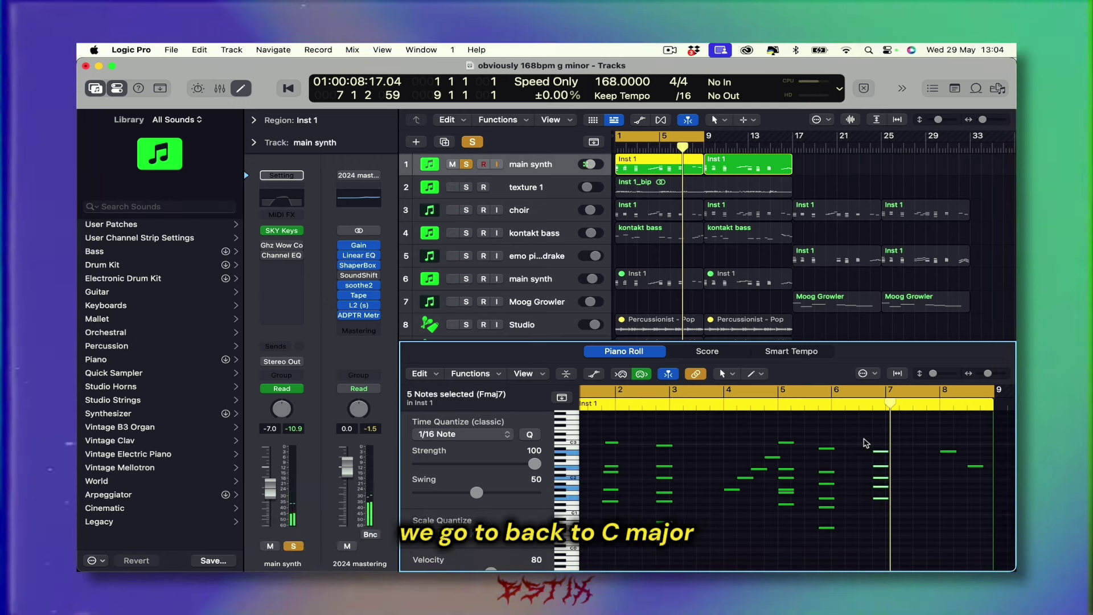
scroll(829, 440, down, 3)
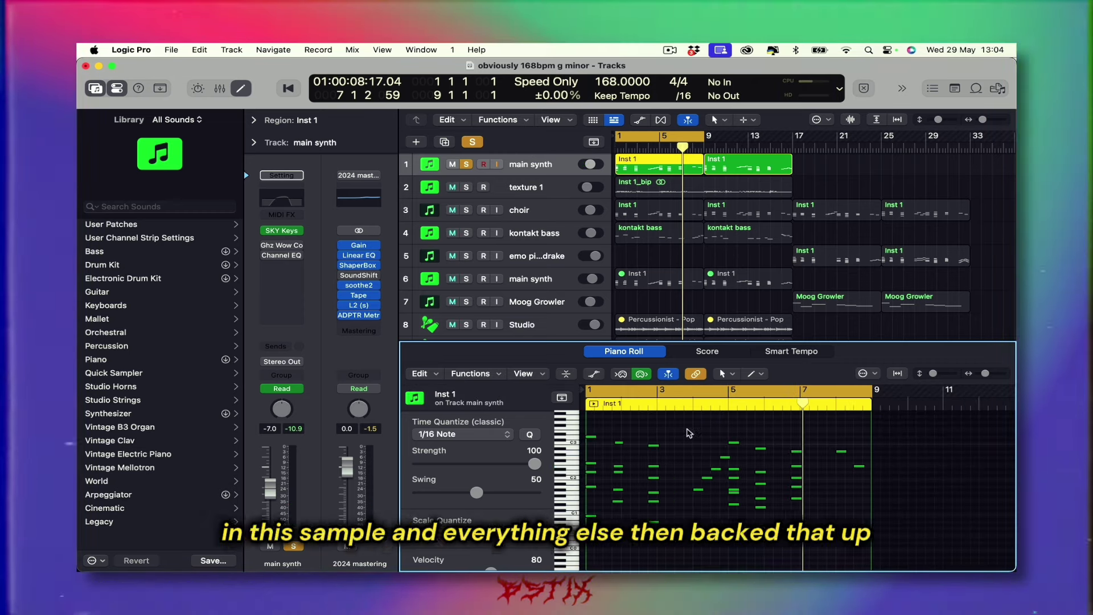
Step: Enable the Ghz Wow Control 3 and Channel EQ effects on the main synth track, and review their settings
click(642, 178)
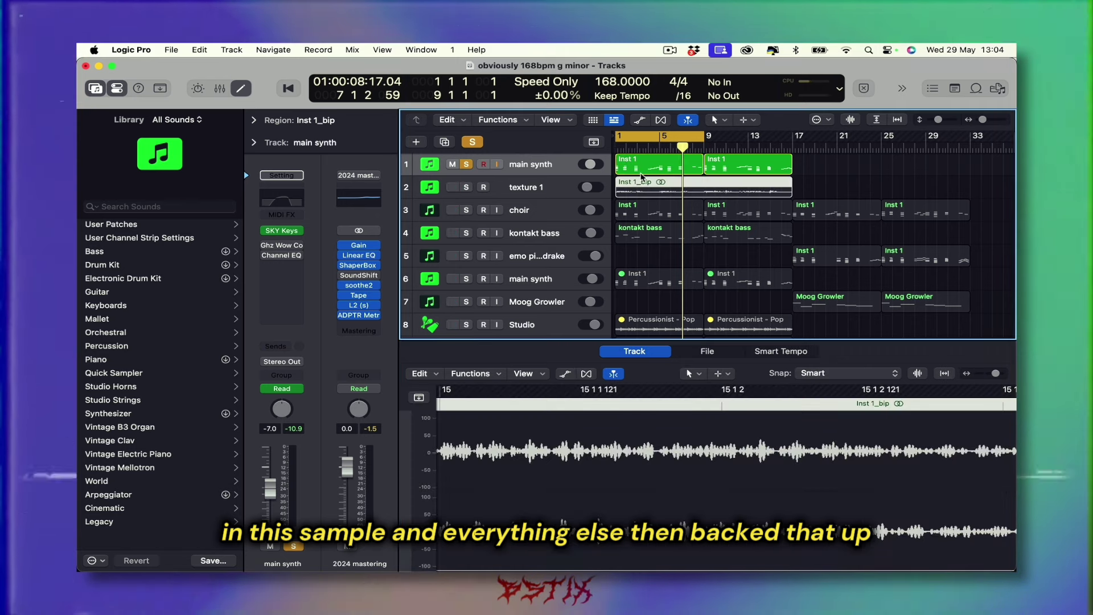
click(640, 169)
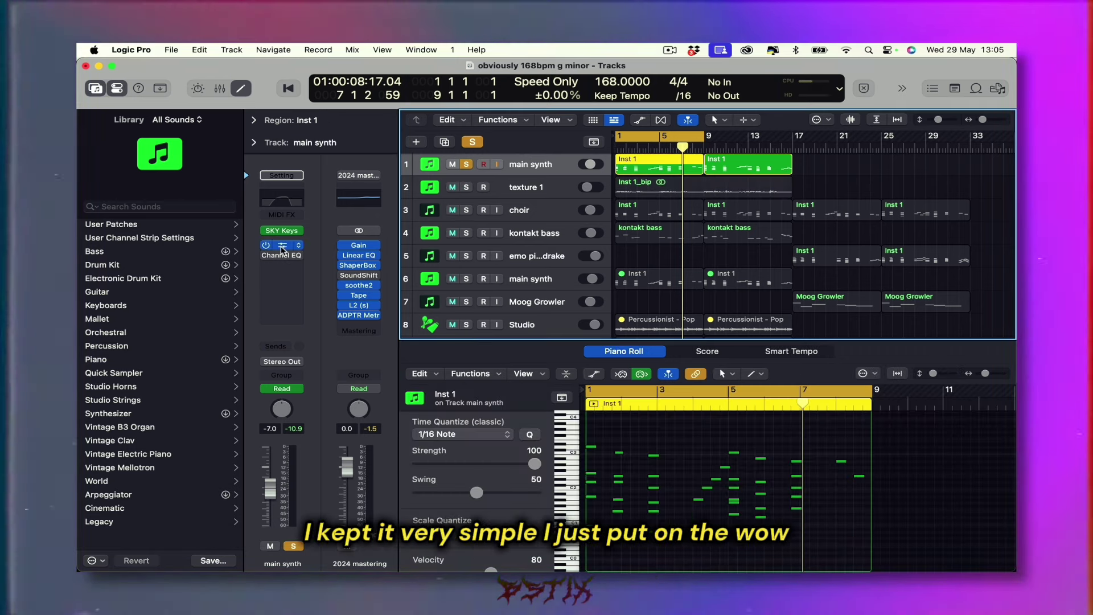
click(281, 245)
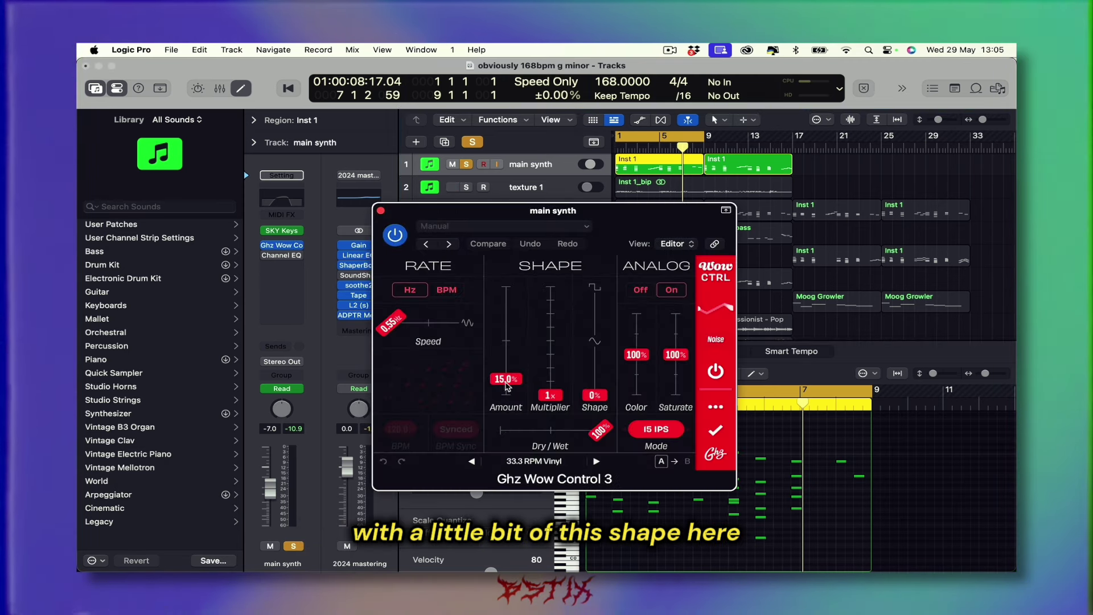
click(381, 212)
click(282, 255)
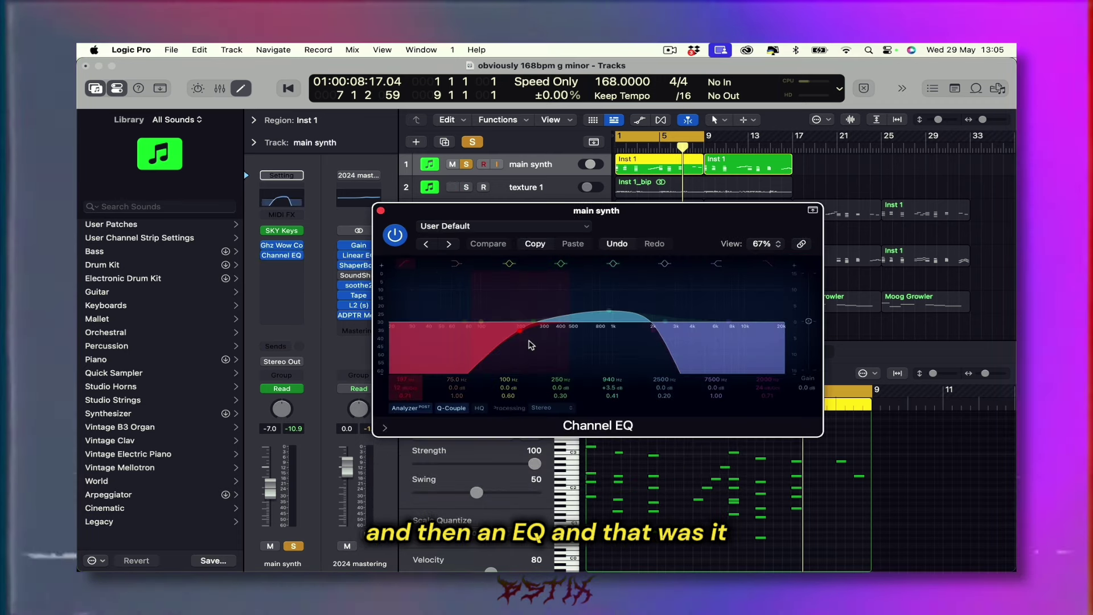
click(381, 211)
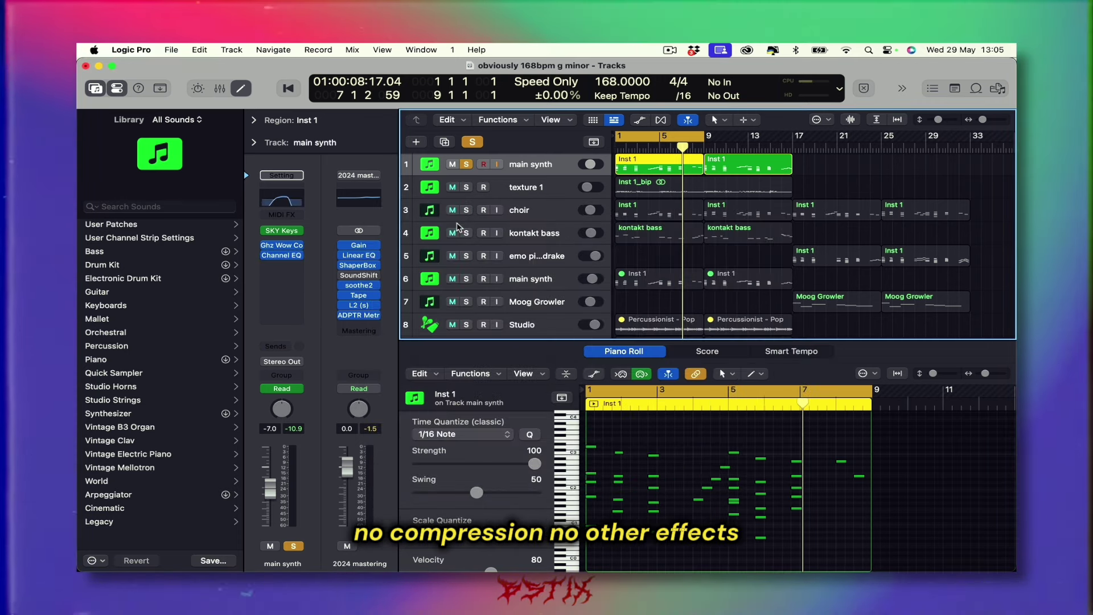
Step: Turn off solo on the main synth track, and select the texture 1 track
click(452, 233)
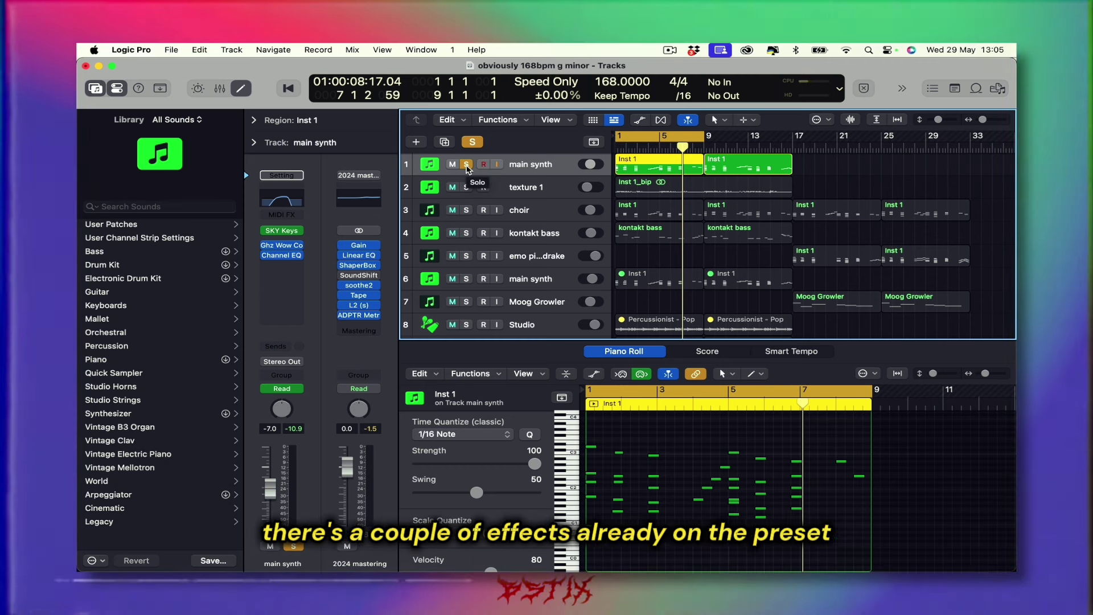
click(467, 165)
click(511, 187)
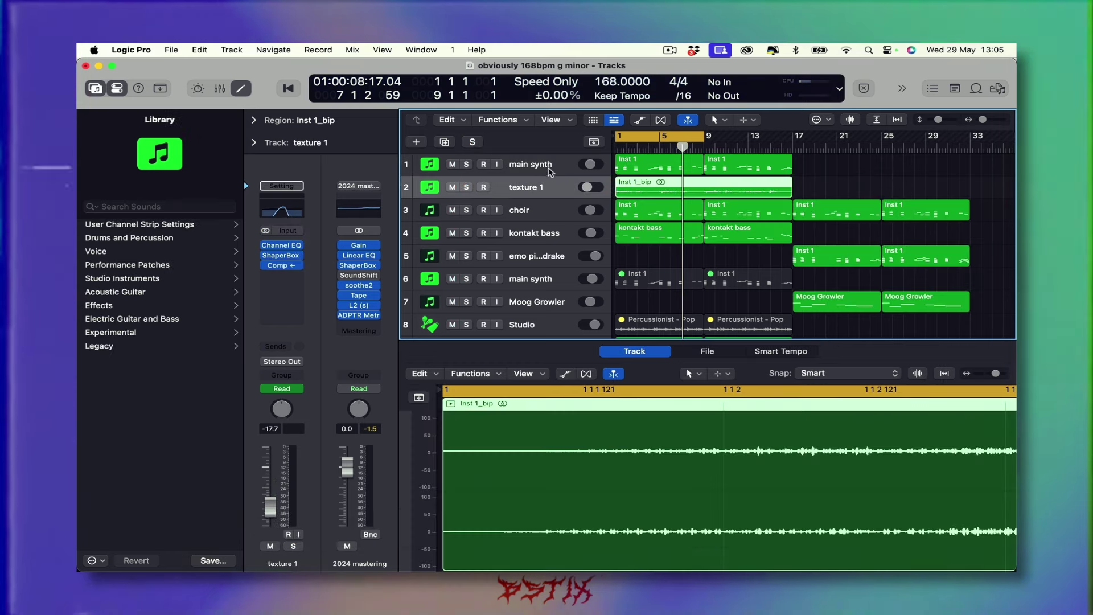
Step: Duplicate the first main synth track and copy its Inst 1 region from bars 1 to 9 onto the duplicate
click(540, 165)
click(445, 142)
click(647, 167)
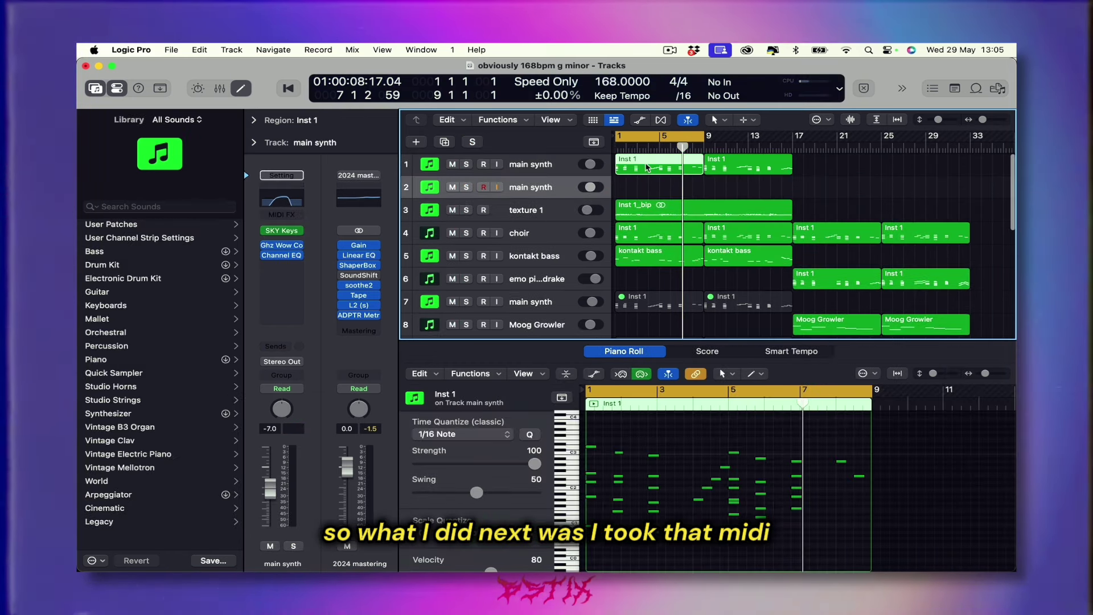
drag(646, 168, 647, 190)
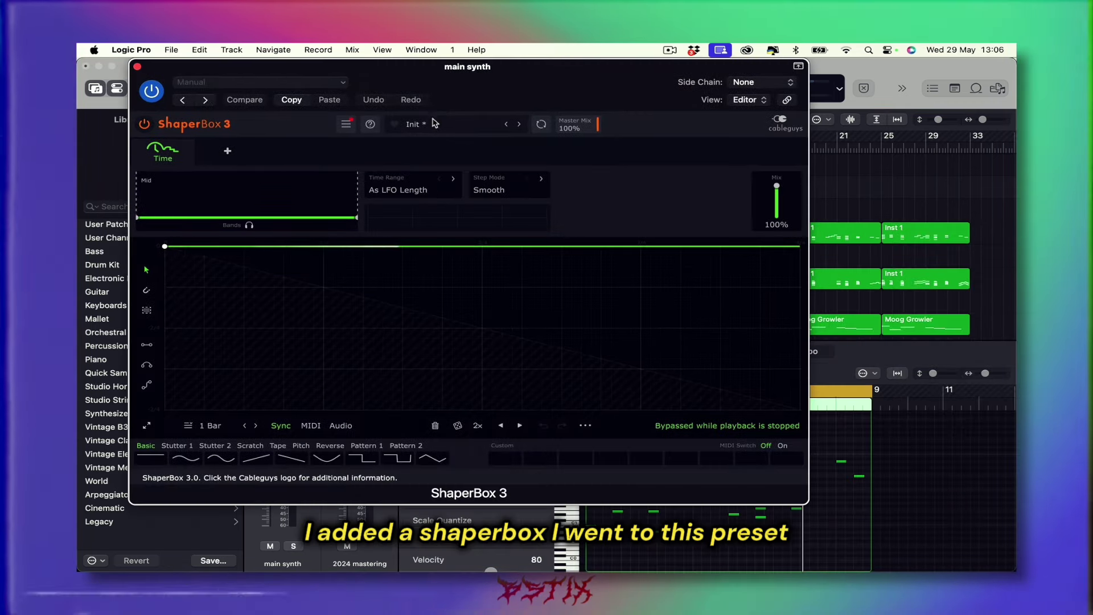
Step: Load ShaperBox 3's Glitch preset Devine Wiggle Worms on the duplicated main synth, and switch off its Drive module
click(435, 123)
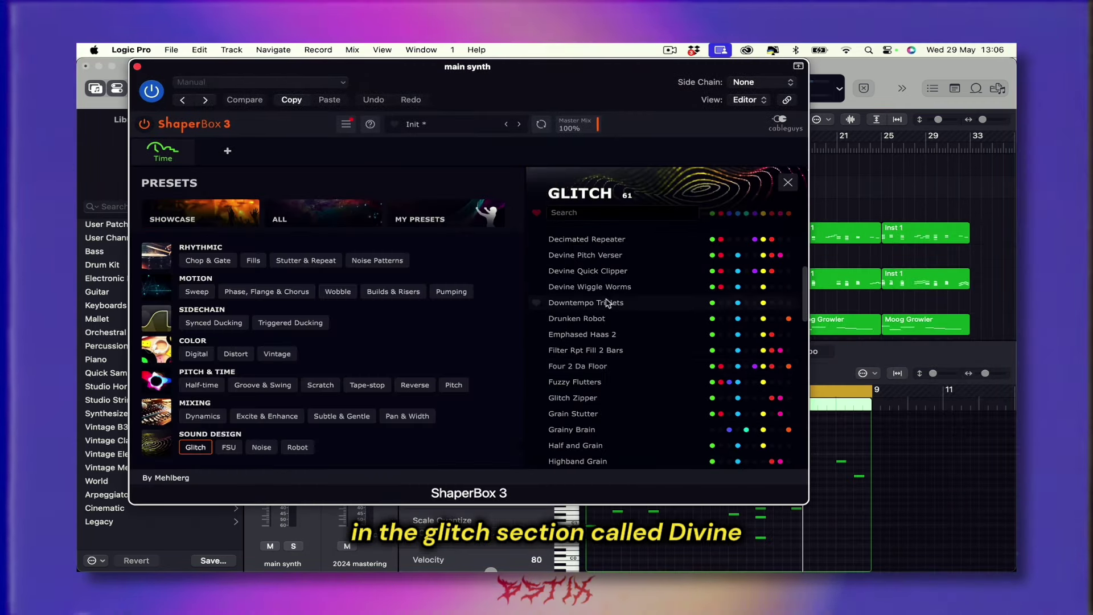
click(590, 287)
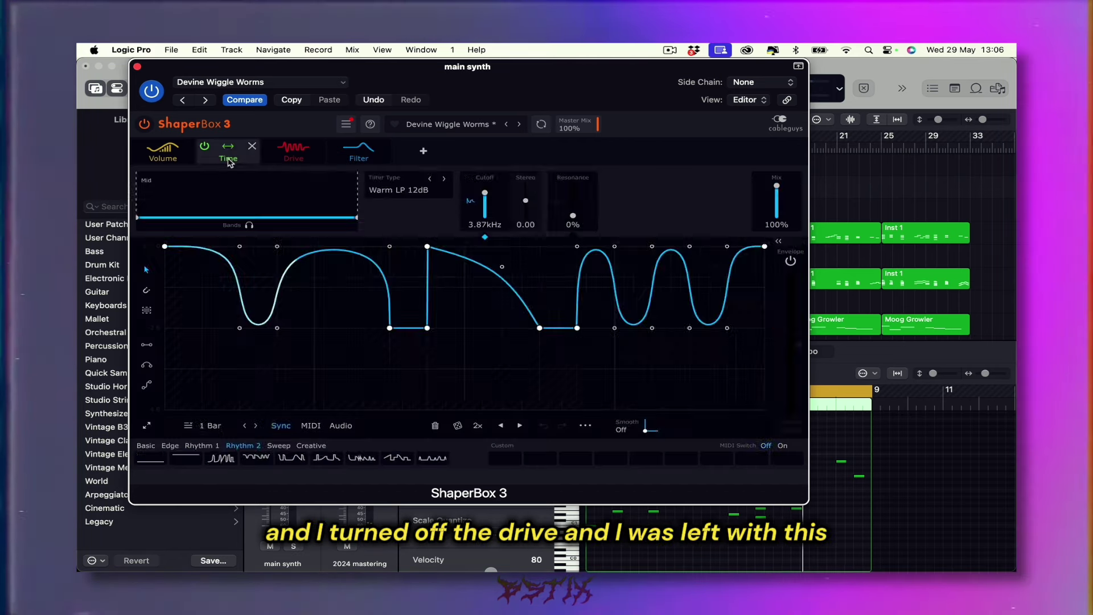
click(228, 151)
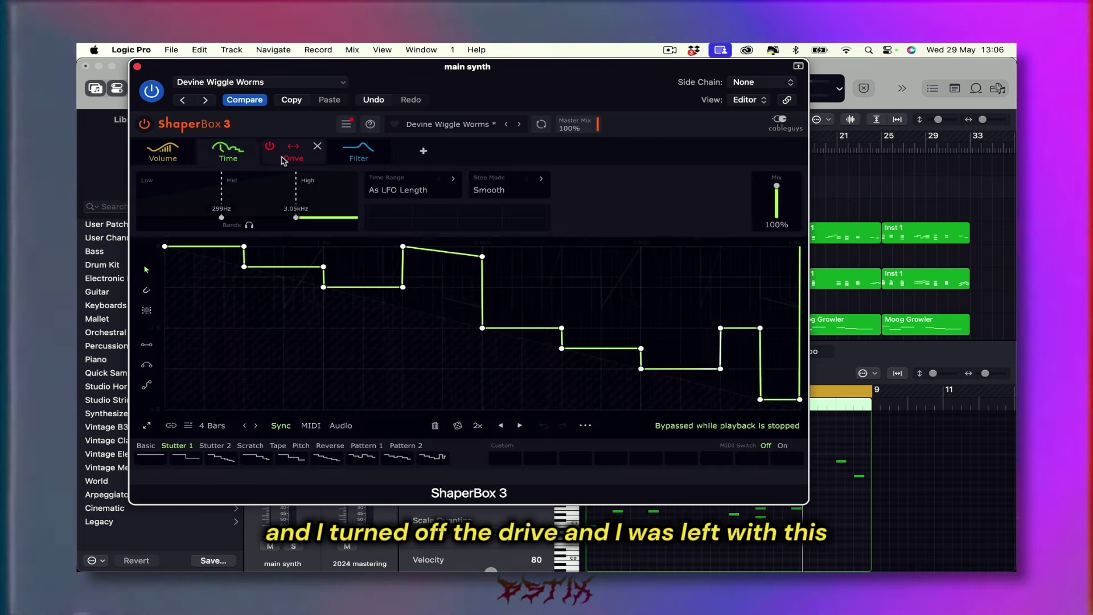
click(293, 151)
click(269, 146)
click(137, 67)
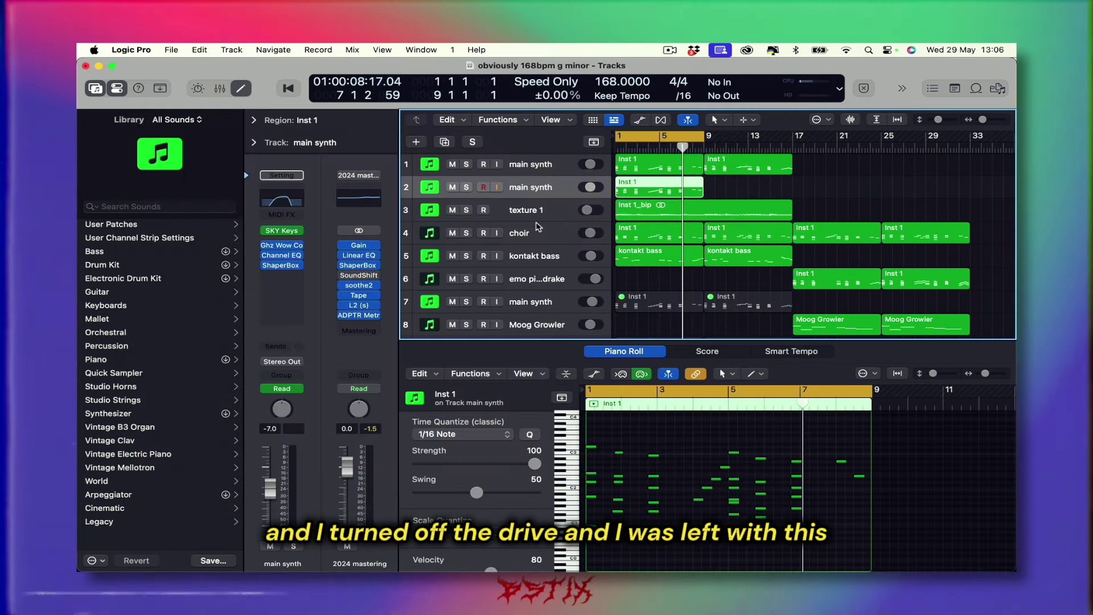
Step: Audition the duplicated main synth track on its own up to bar 6, and turn its solo off again
click(500, 192)
key(space)
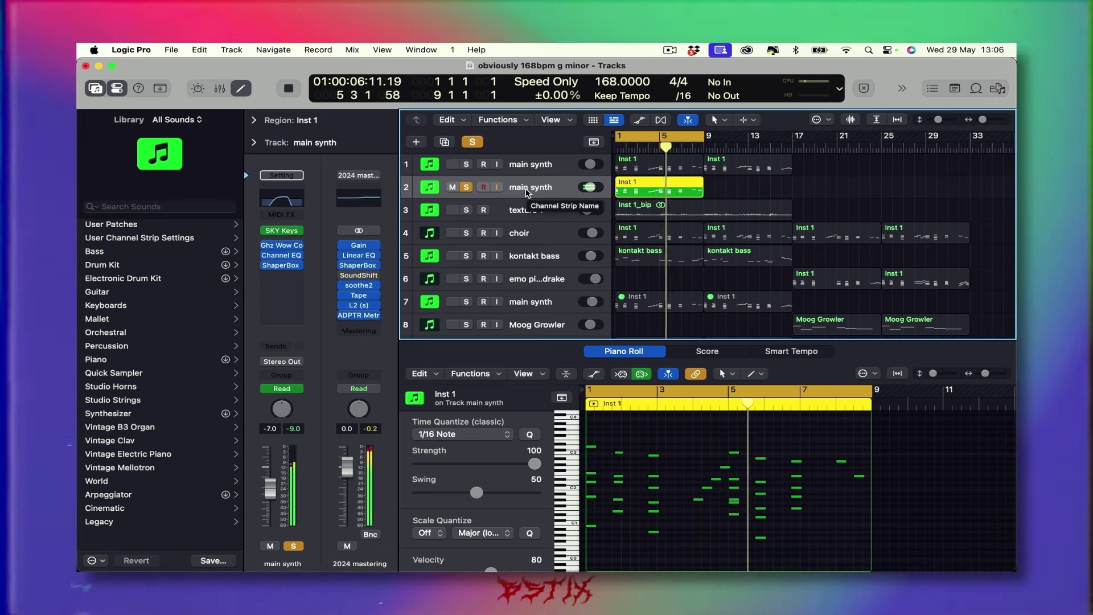
key(space)
click(466, 186)
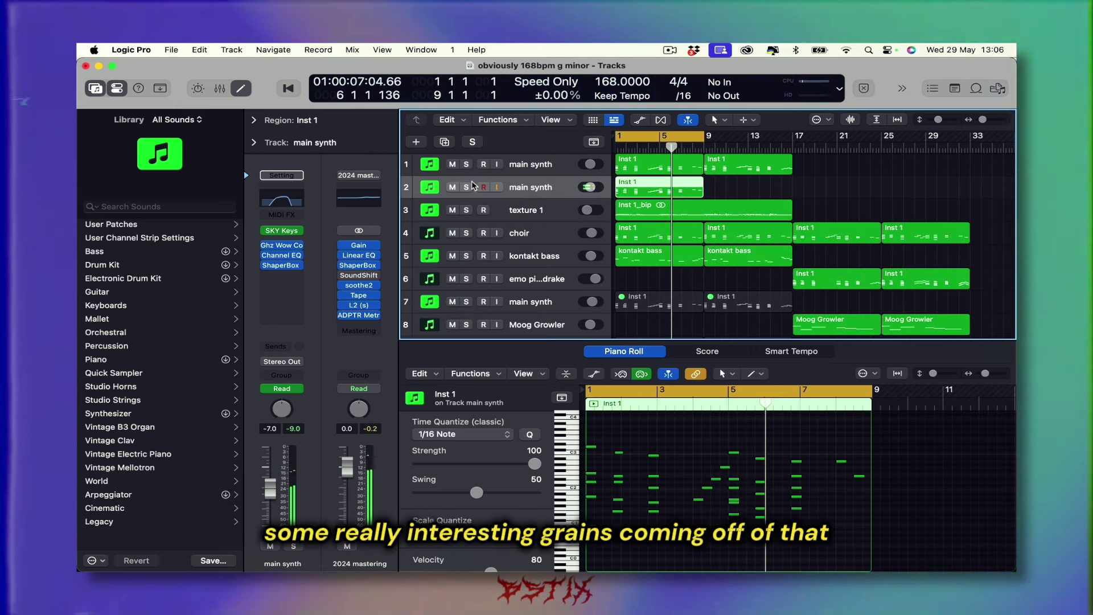
Step: Mute the duplicated main synth track and select the texture 1 audio track
click(452, 188)
click(538, 211)
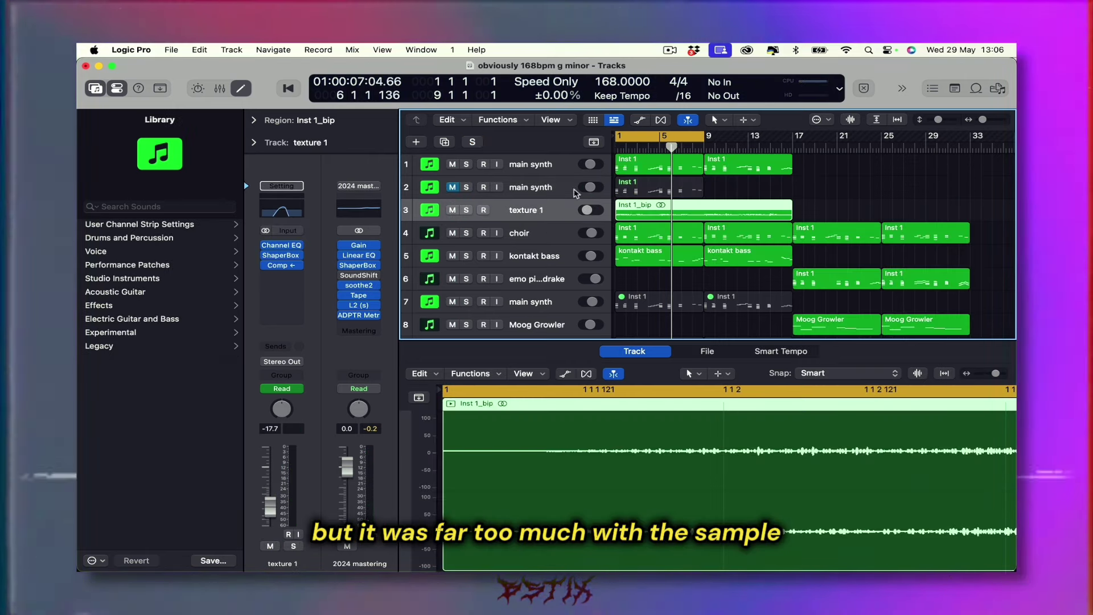
click(618, 194)
click(534, 219)
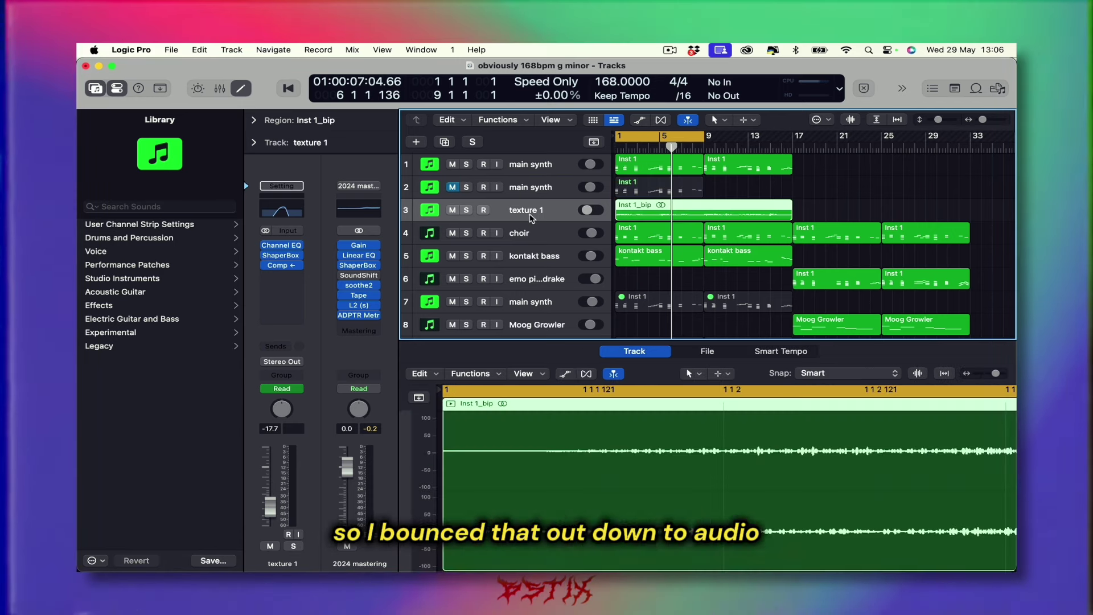
Step: Bypass the Channel EQ, ShaperBox and Compressor on texture 1, and audition the track soloed without effects
drag(267, 246, 267, 265)
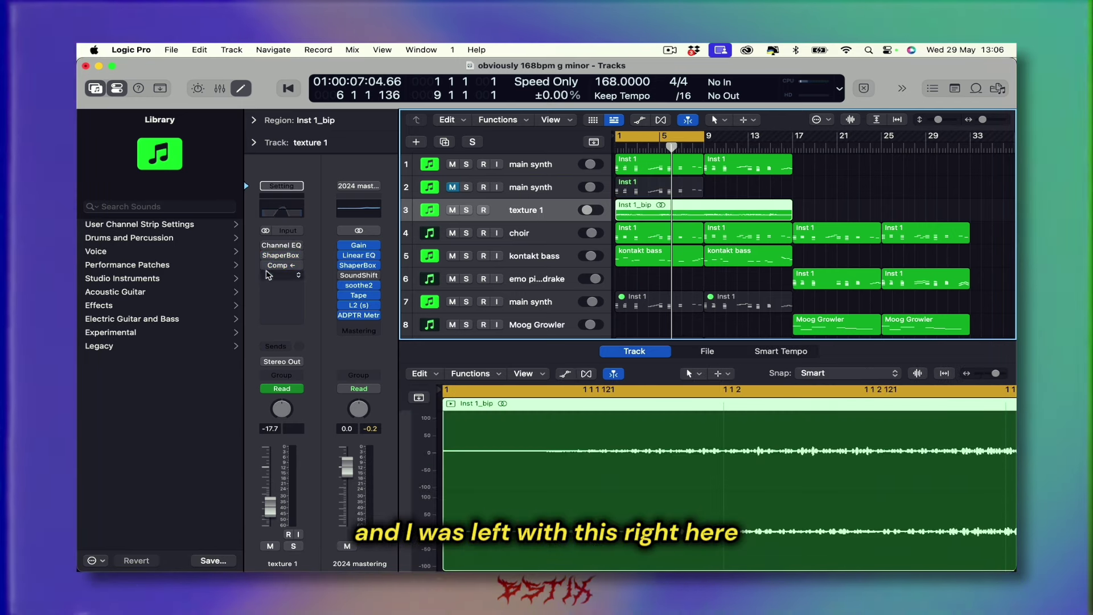
click(466, 211)
key(space)
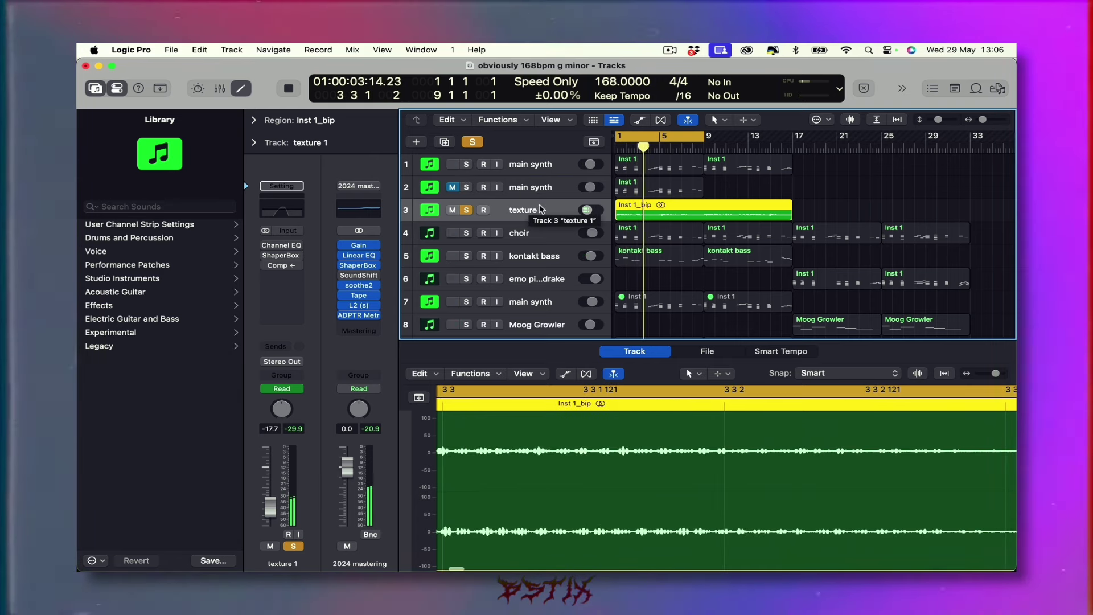
key(space)
Step: Re-enable the Compressor and Channel EQ on texture 1, and review the Channel EQ curve
mouse_move(277, 248)
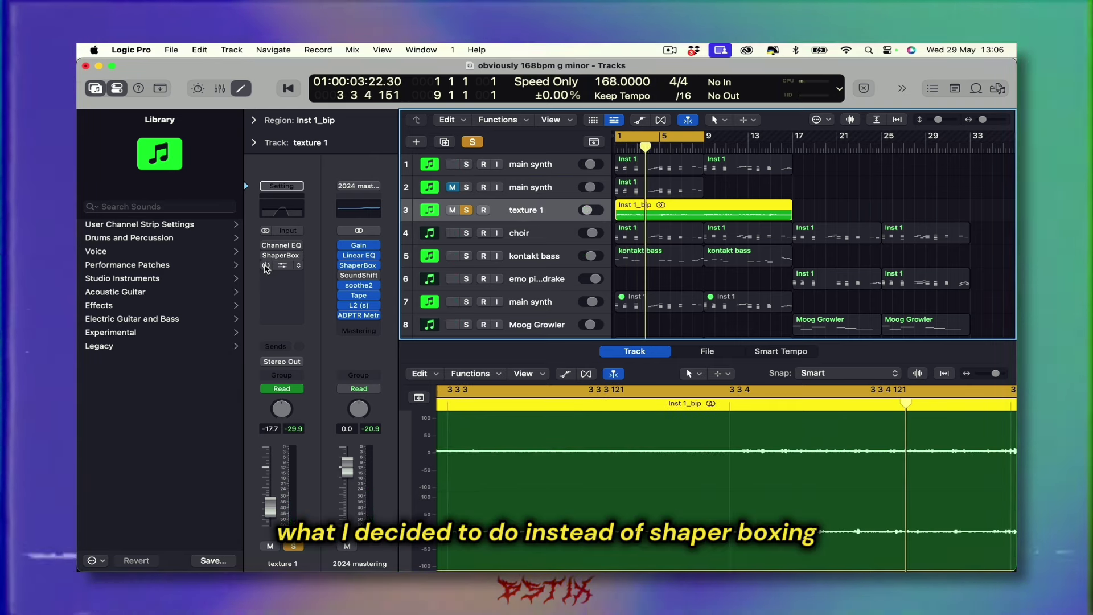
click(266, 266)
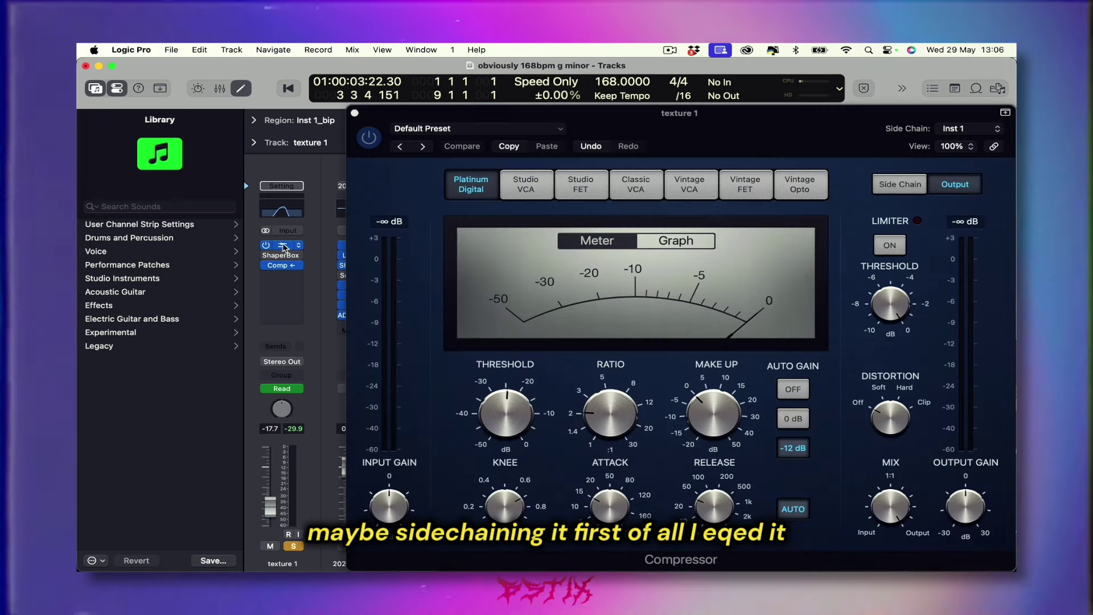
click(283, 246)
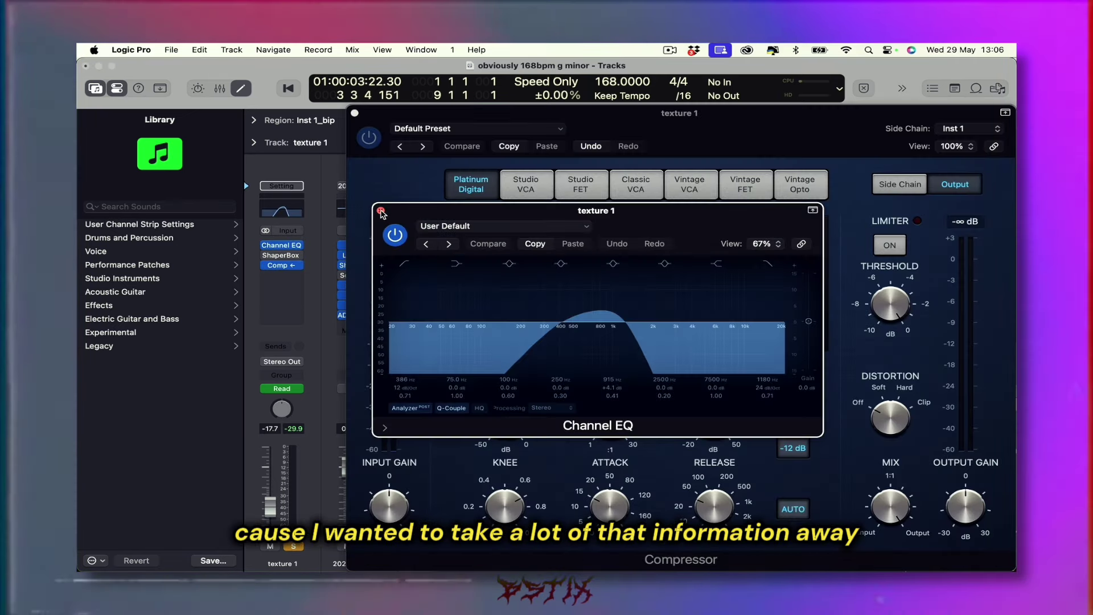
click(381, 211)
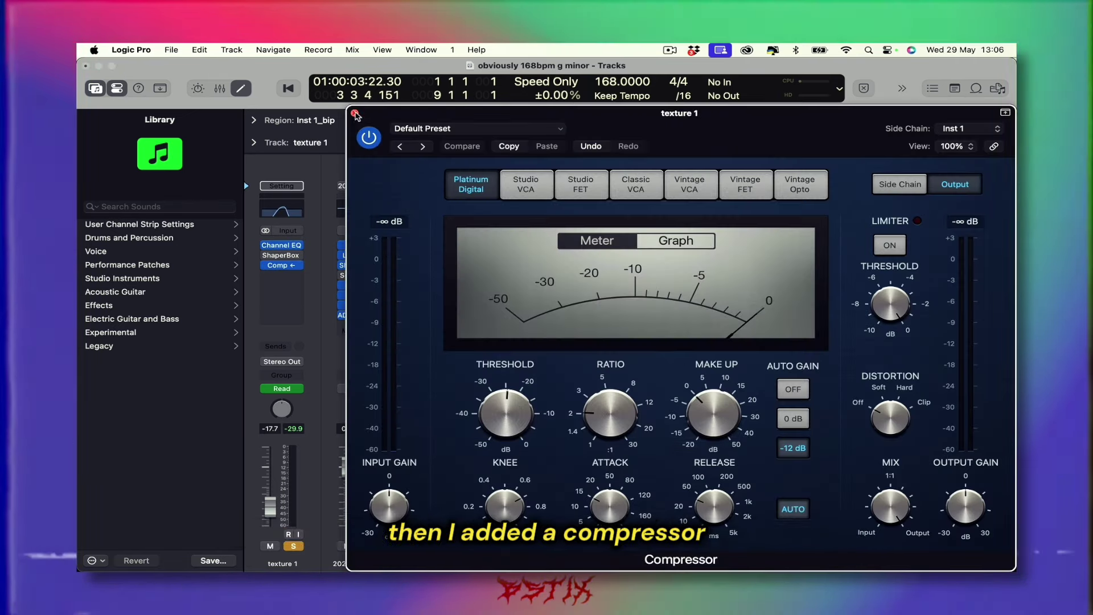
click(355, 113)
Step: Set the side chain source of texture 1's Compressor to main synth (Inst 1), and uncover the track list
click(304, 266)
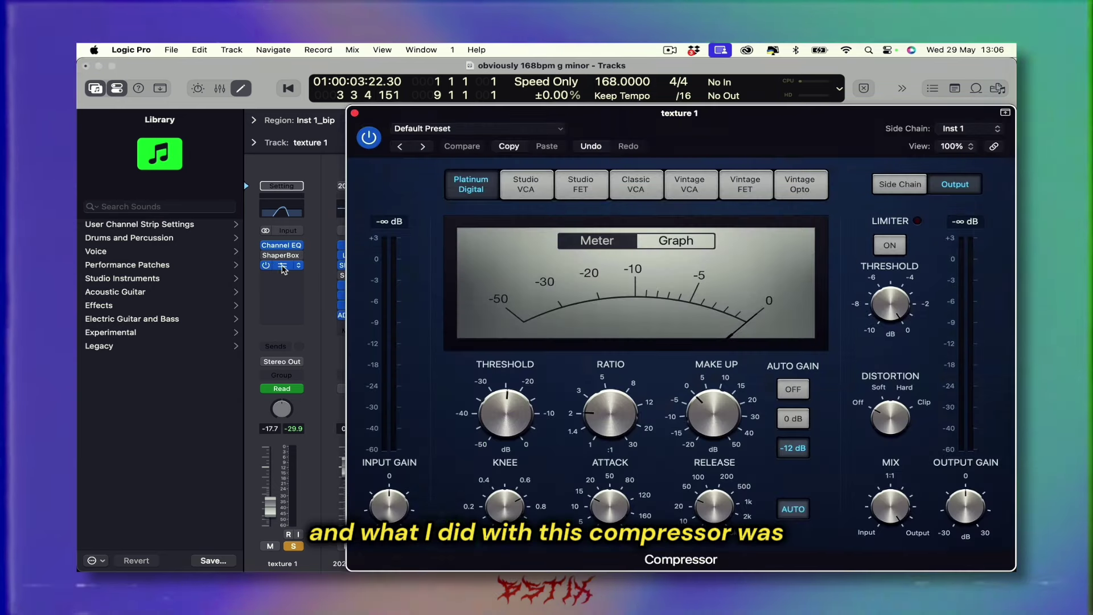
click(955, 130)
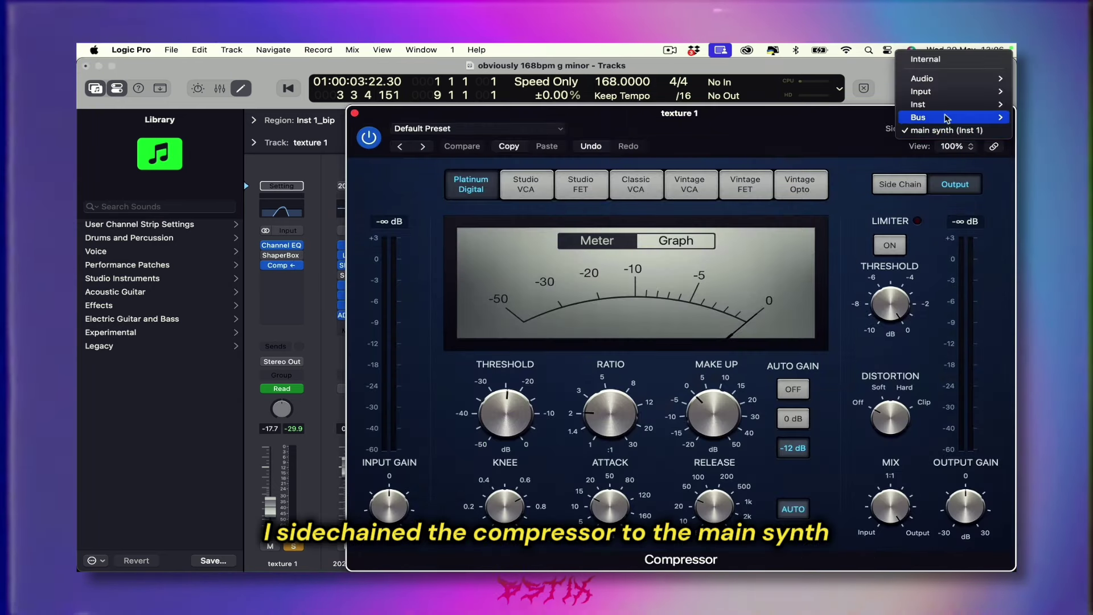
mouse_move(918, 105)
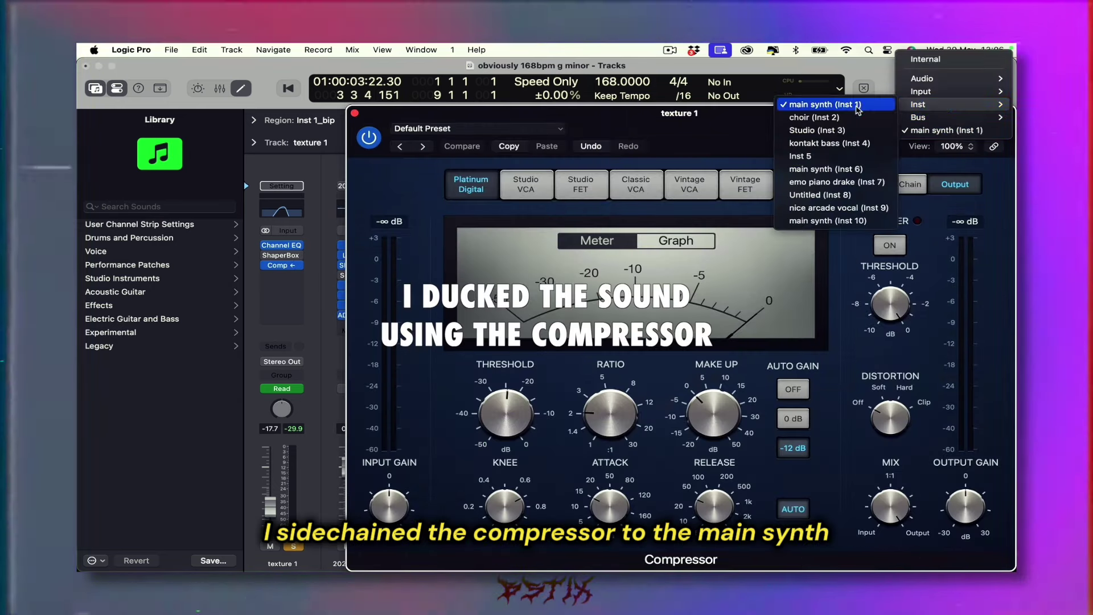
click(857, 106)
drag(517, 122, 374, 290)
Step: Solo the first main synth alongside texture 1 and play both to examine how the Compressor ducks the texture
click(467, 164)
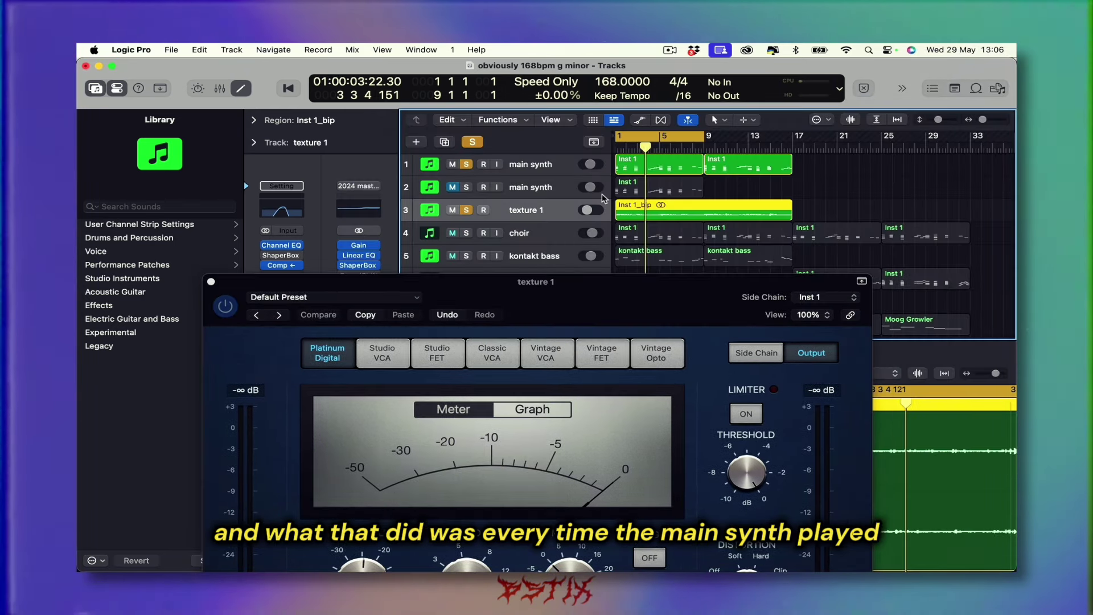
key(space)
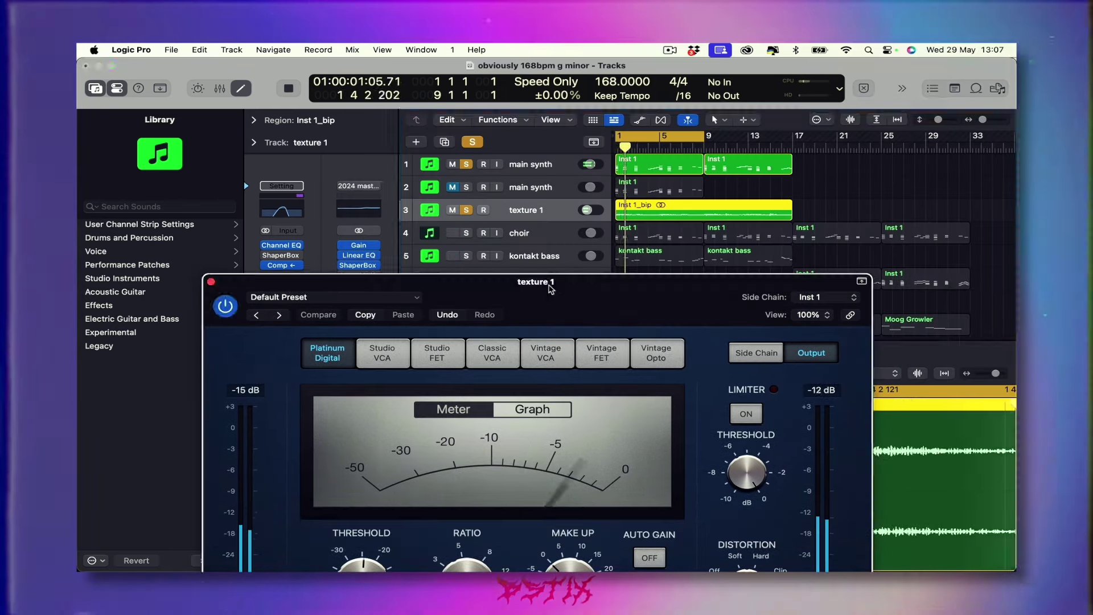
drag(551, 291, 509, 228)
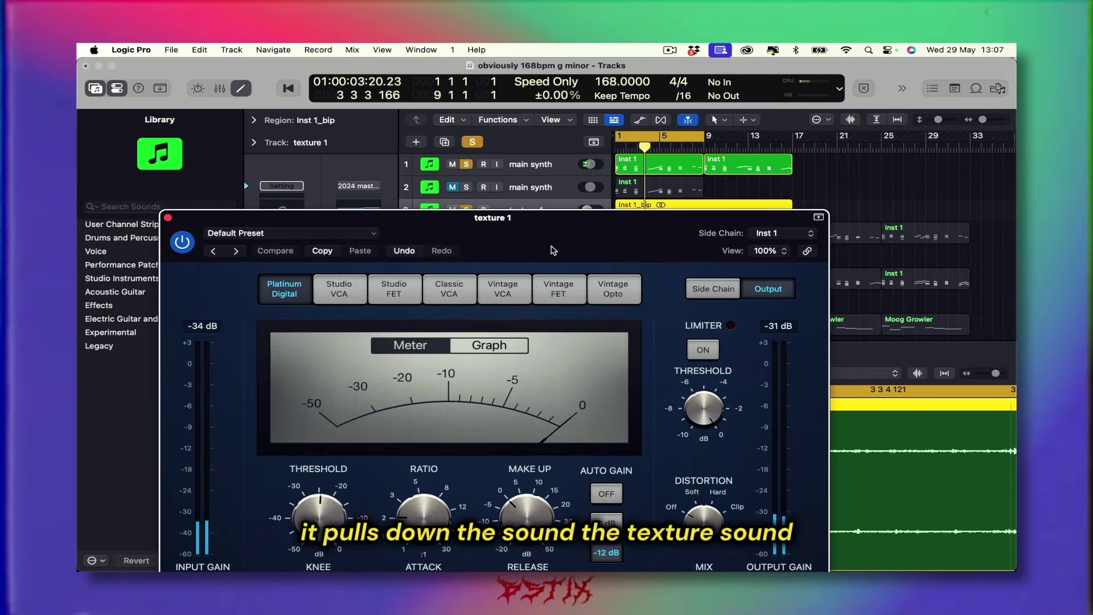
drag(551, 250, 660, 303)
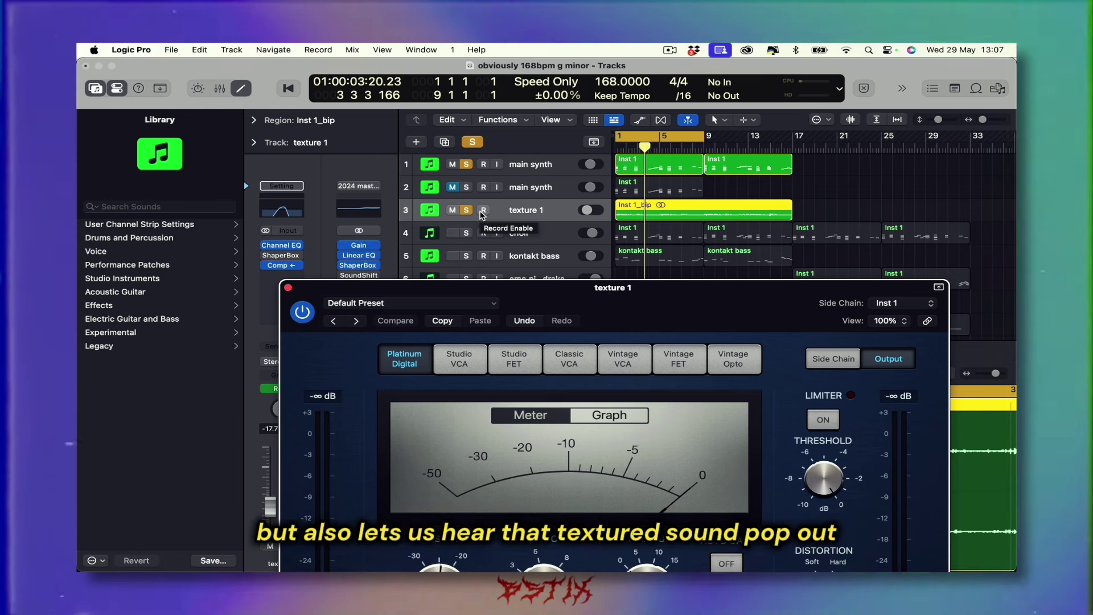
click(511, 214)
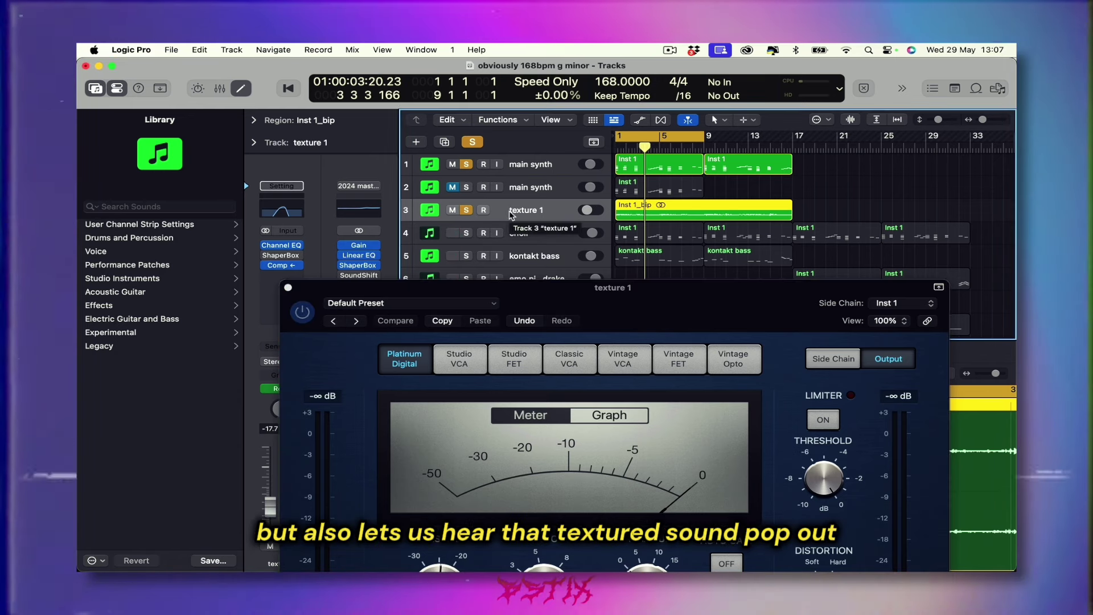
click(288, 288)
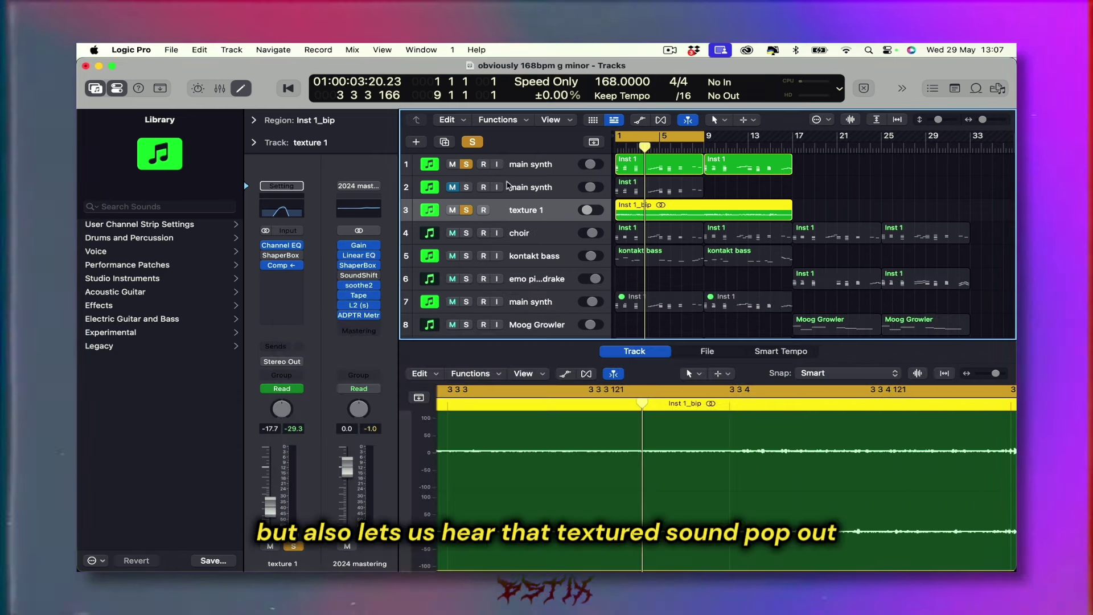
Step: Turn off solo on texture 1 and the first main synth, and solo and select the choir track
scroll(525, 205, down, 1)
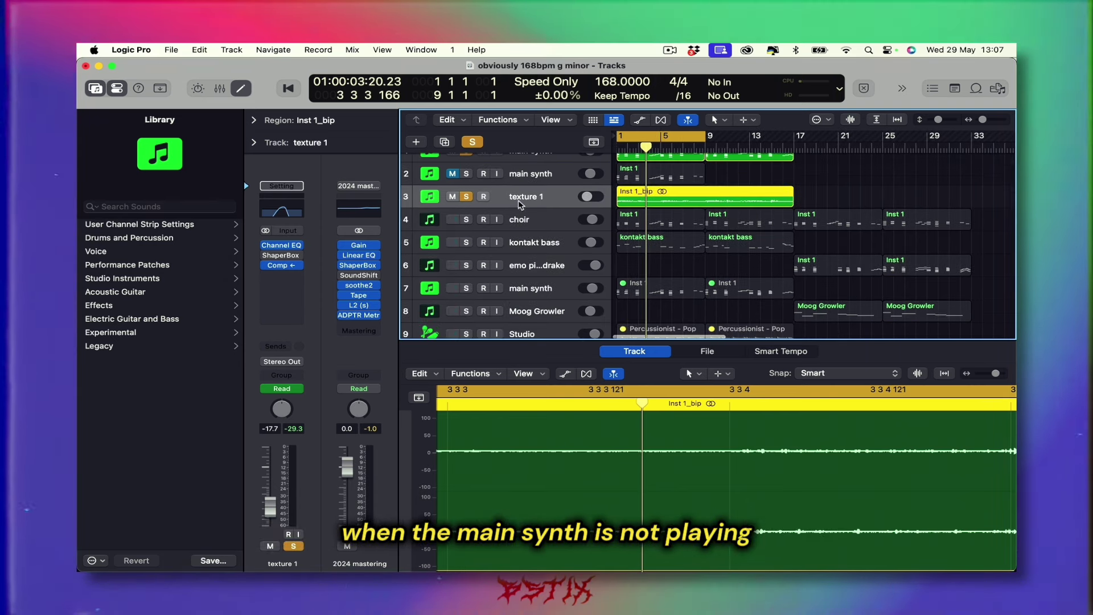
scroll(517, 206, up, 1)
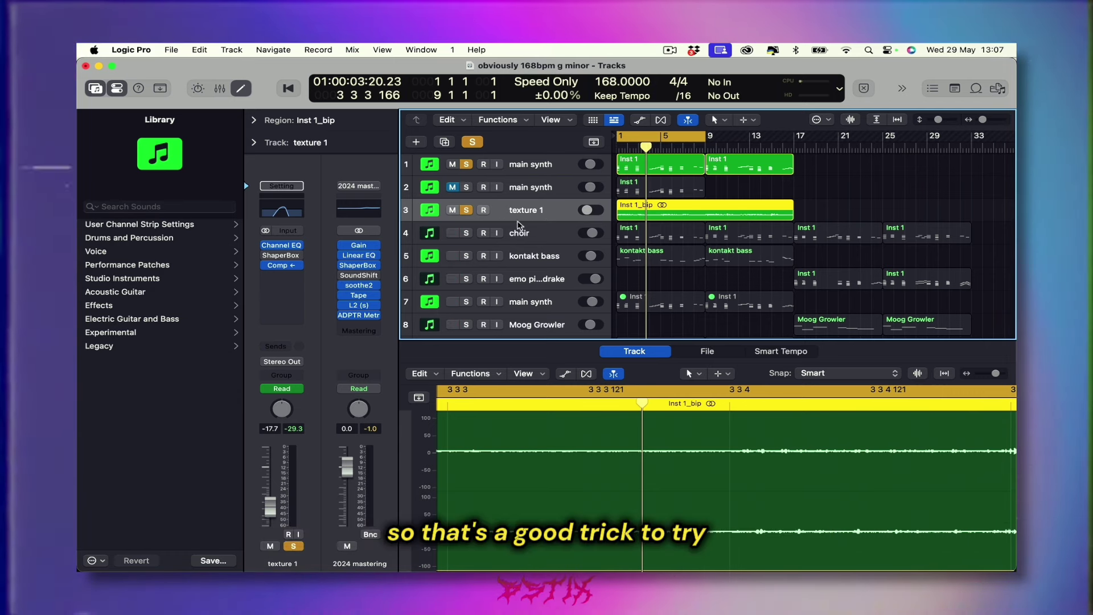
click(466, 210)
click(467, 233)
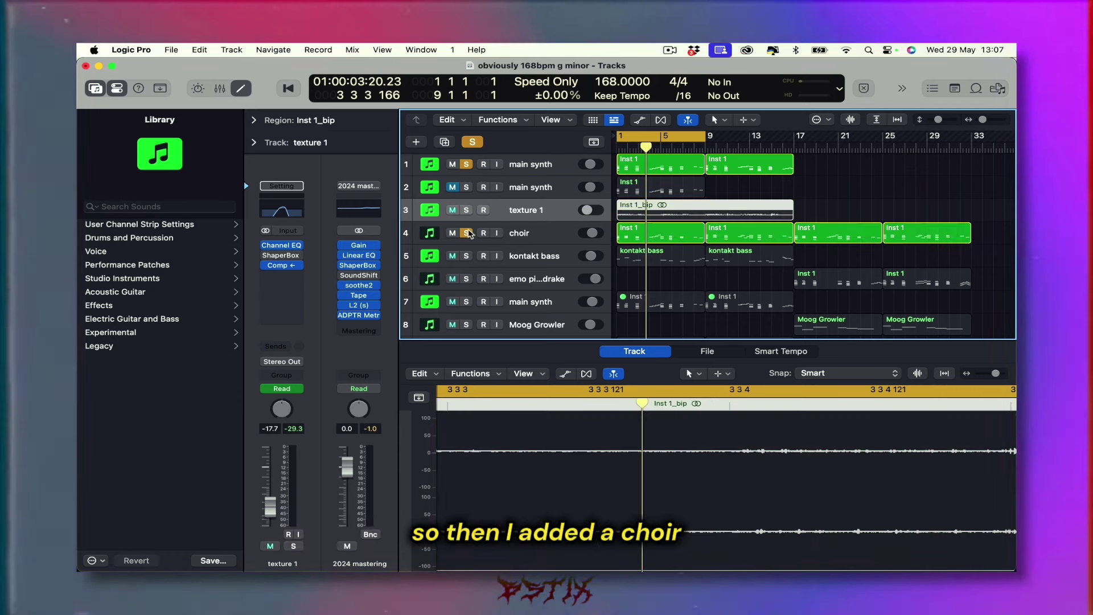
click(525, 235)
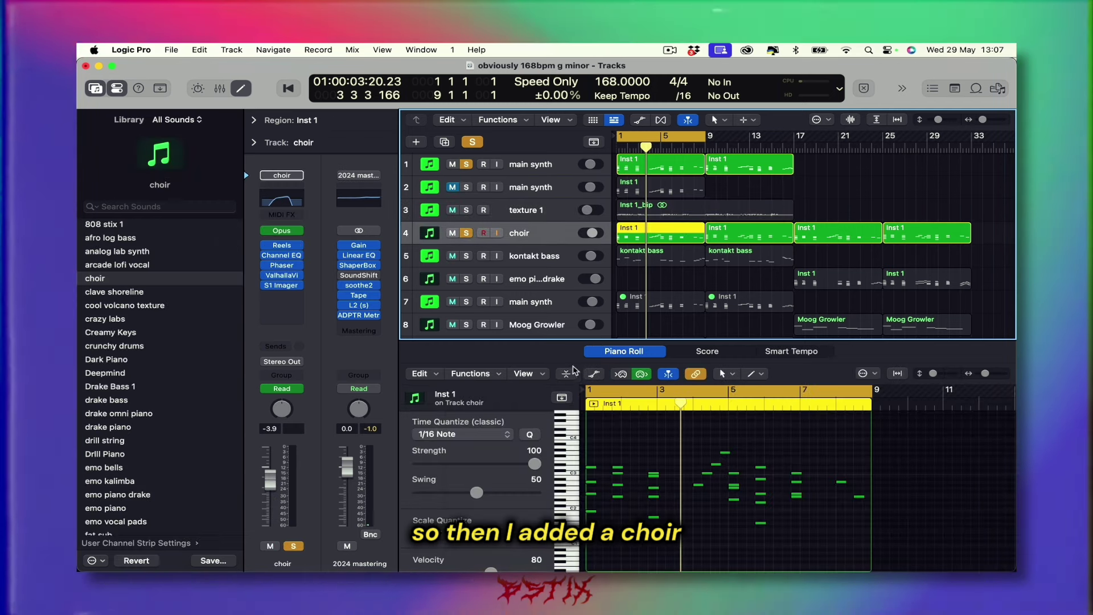
click(466, 164)
Step: Play the choir's first Inst 1 region from bar 1 into bar 8 with the effects bypassed
scroll(638, 453, down, 1)
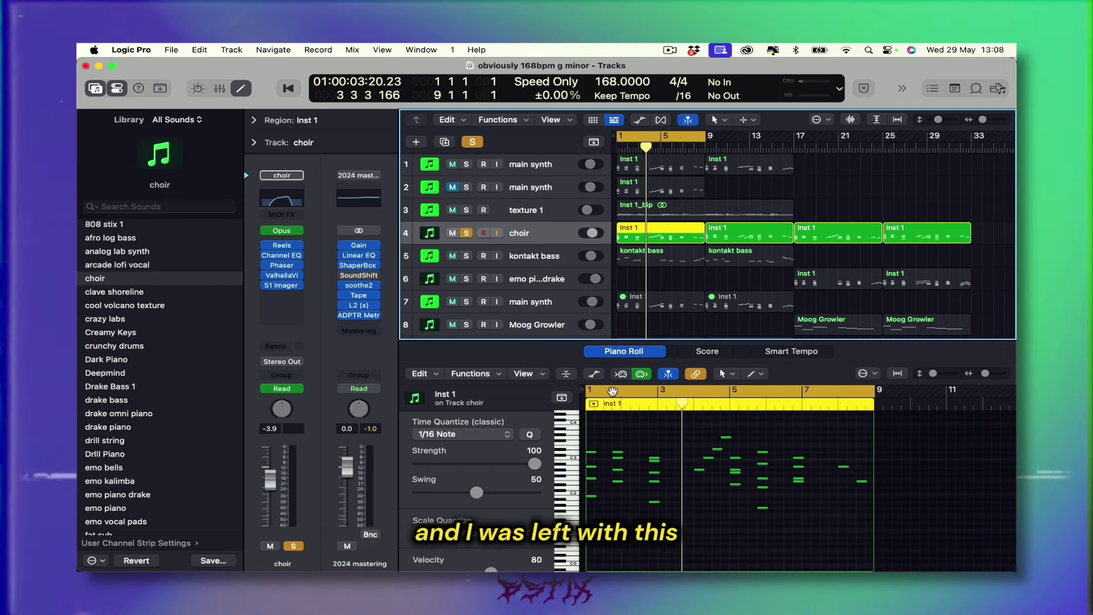
key(space)
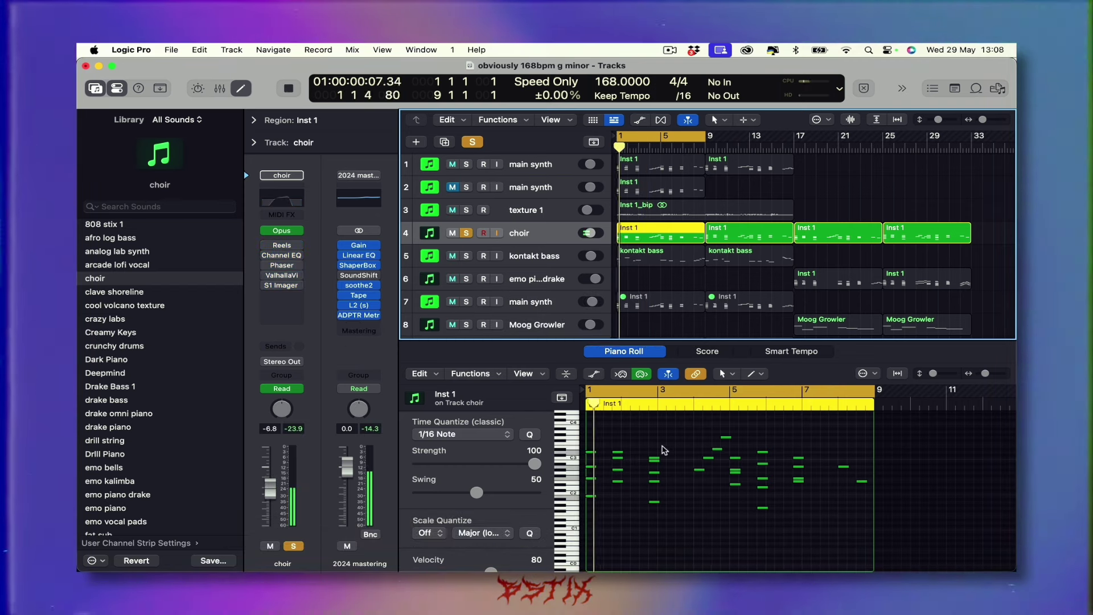
click(662, 442)
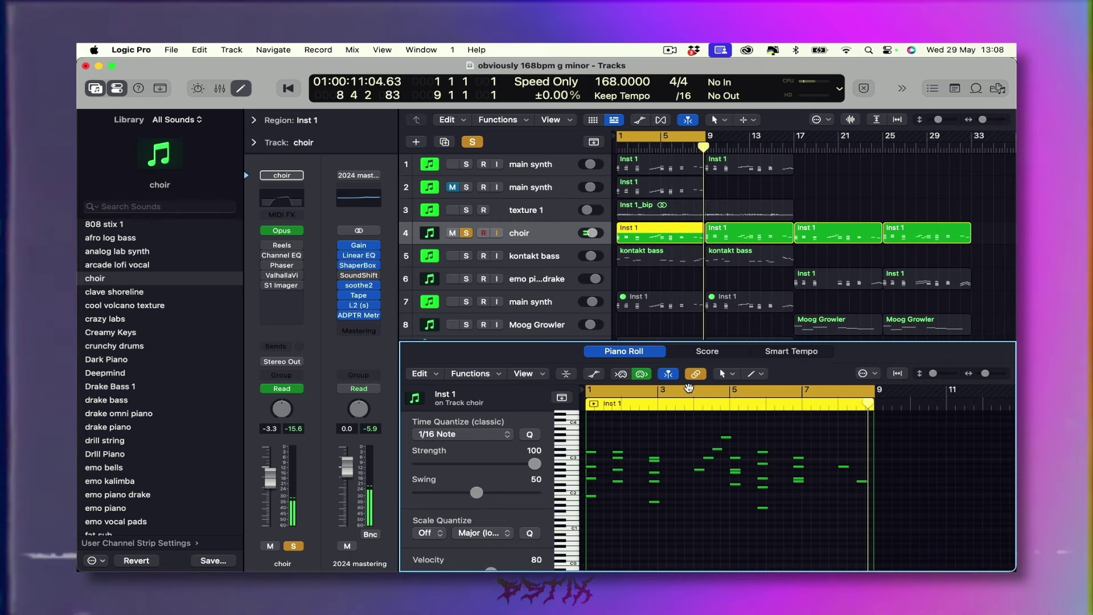
Step: Enable the Reels, Channel EQ, Phaser, Valhalla and S1 Imager effects on the choir, and review its Channel EQ
click(519, 235)
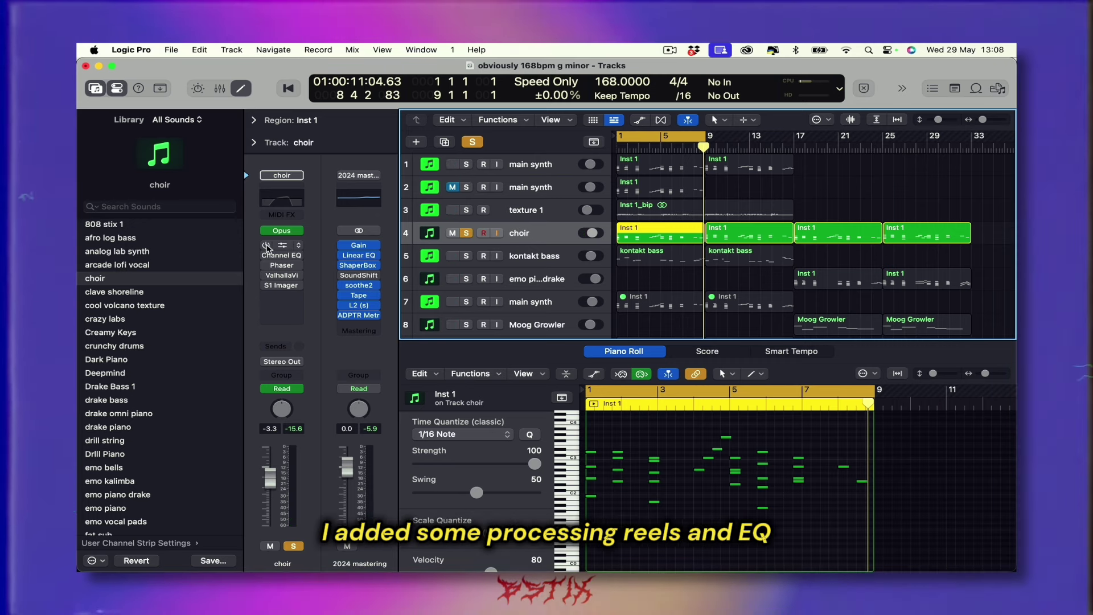
click(289, 195)
click(380, 212)
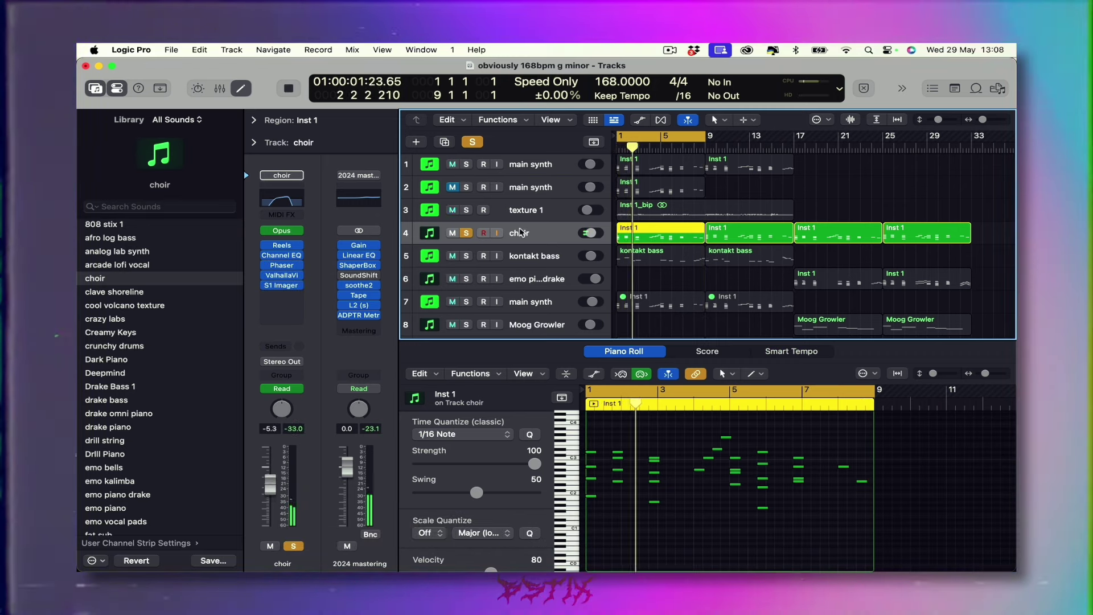
Step: Solo texture 1 and the first main synth alongside the choir and play them together into bar 8
click(467, 210)
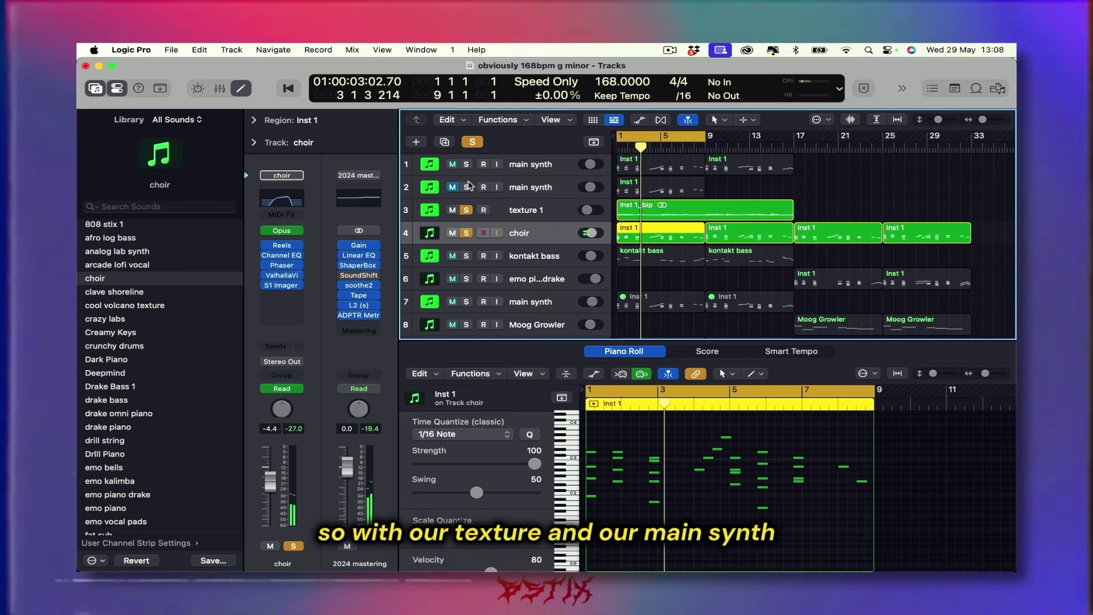
click(465, 164)
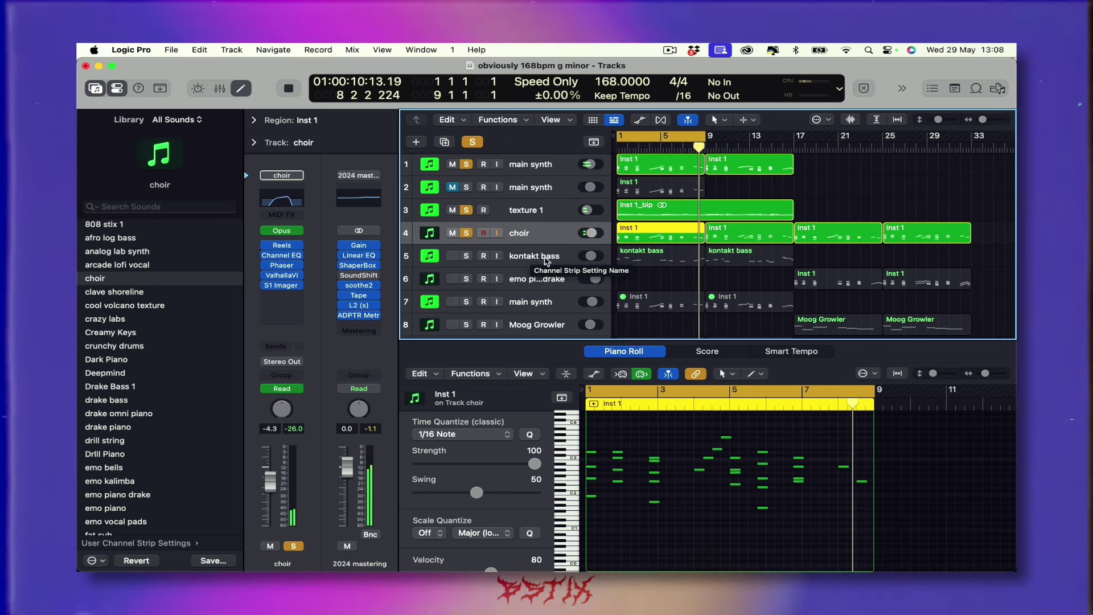
key(space)
Step: Select and solo the kontakt bass track and examine its first region's notes in the Piano Roll
click(547, 257)
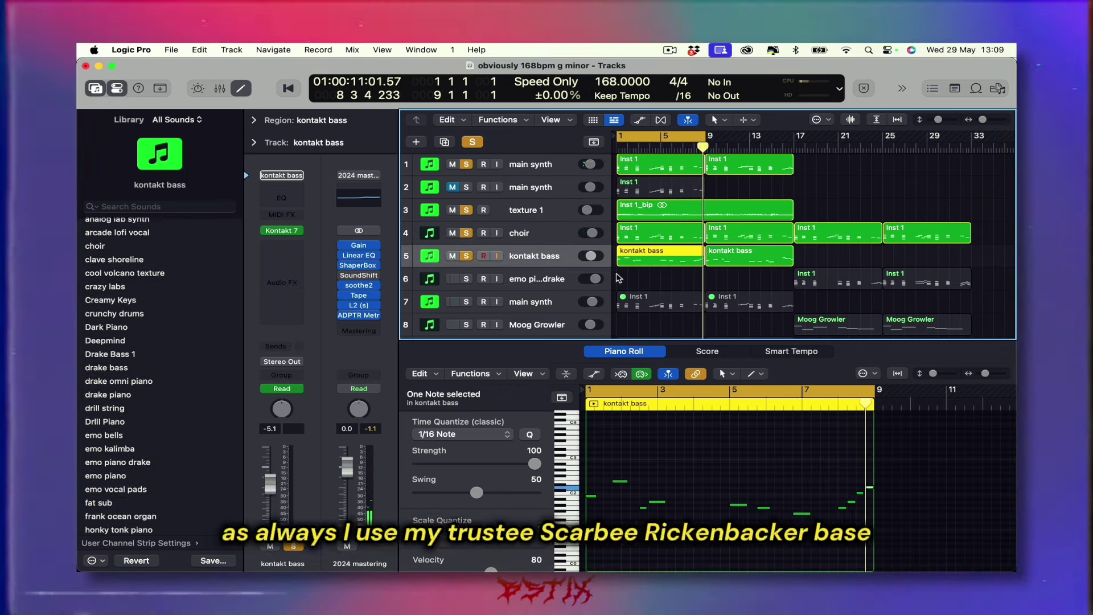
scroll(668, 455, down, 3)
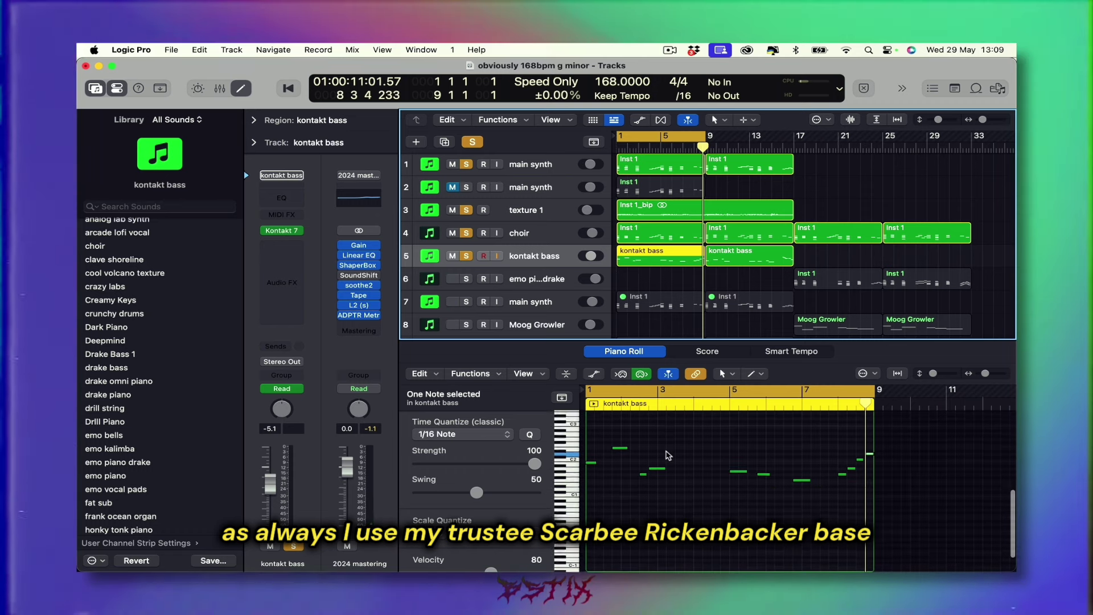
click(639, 454)
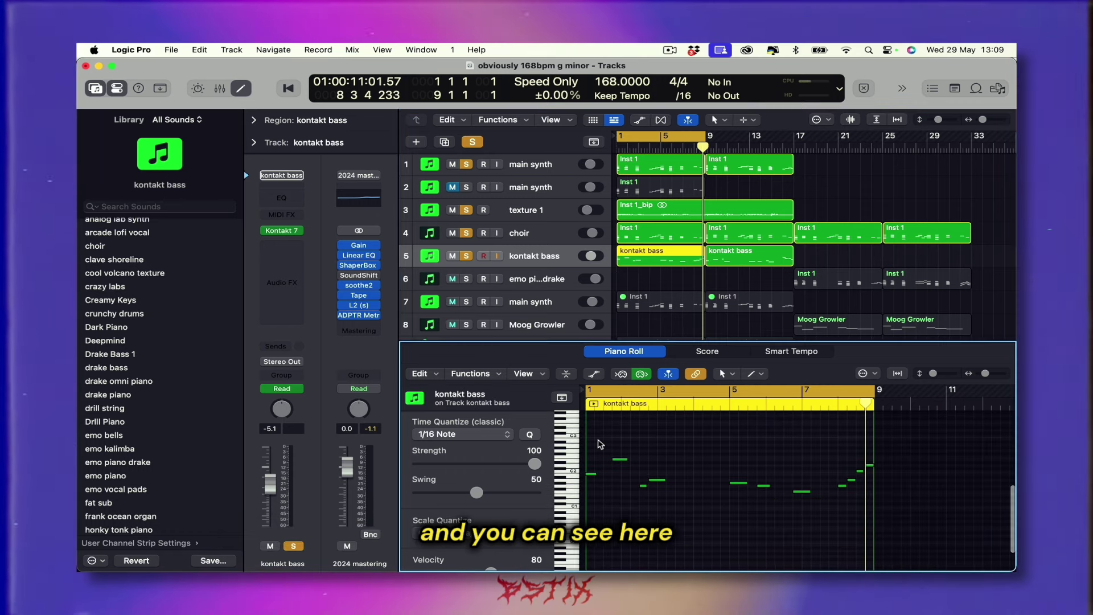
drag(639, 454, 885, 522)
click(742, 461)
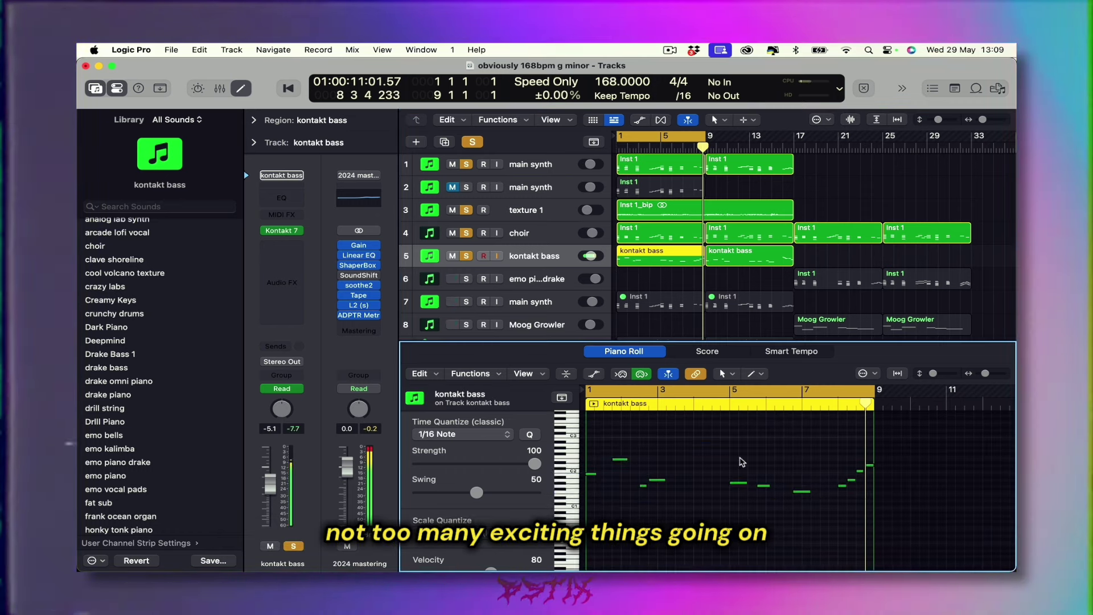
click(642, 282)
key(space)
click(642, 258)
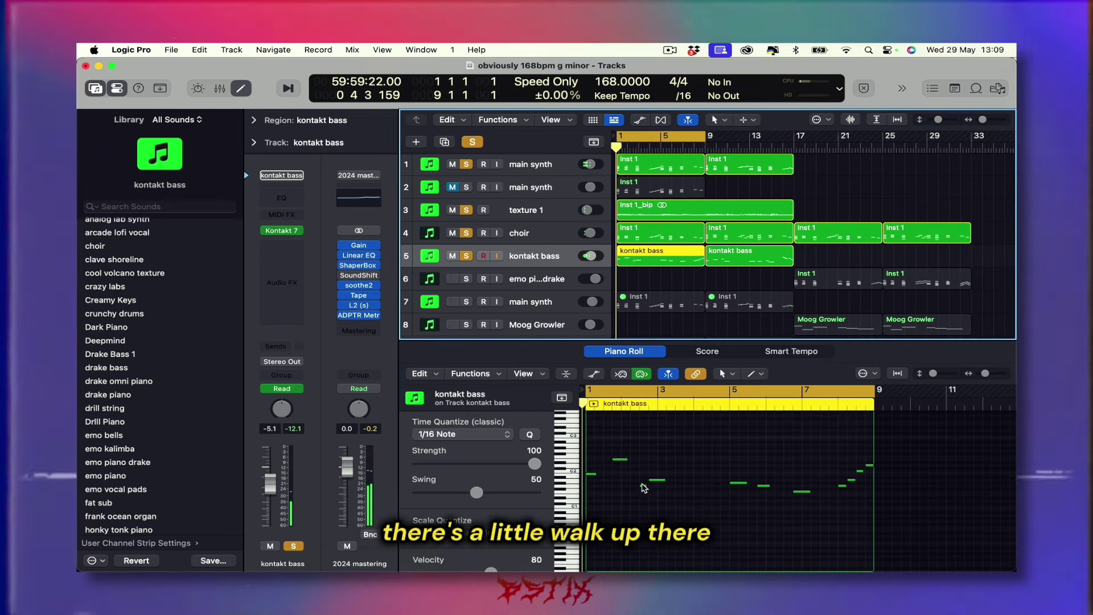
Step: Audition the walk-up notes near bar 3 and at the end of the kontakt bass phrase one by one
click(644, 488)
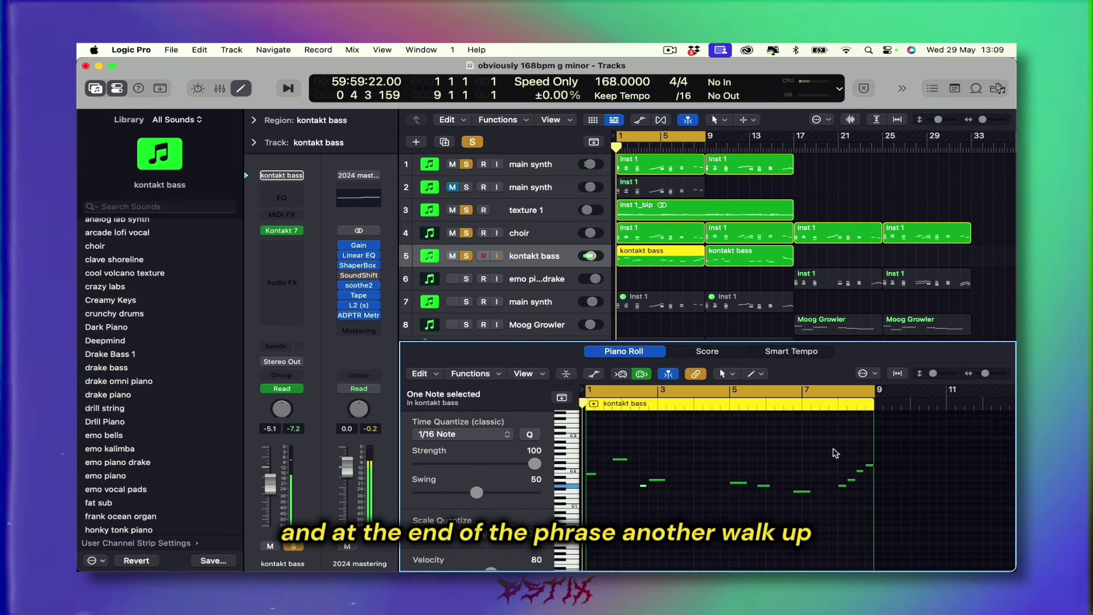
drag(834, 450, 894, 509)
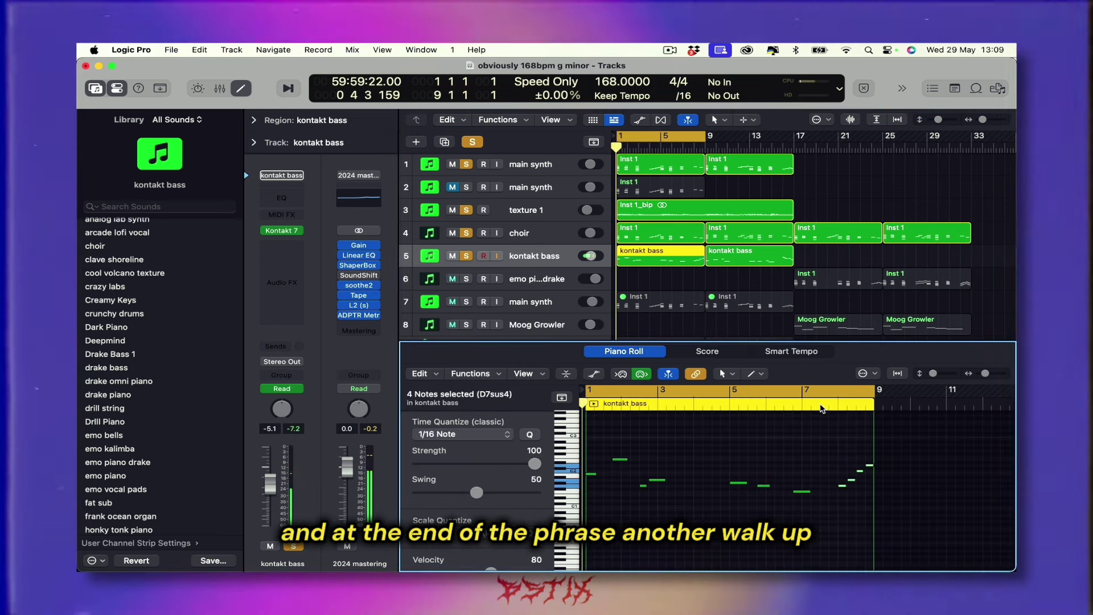
click(842, 487)
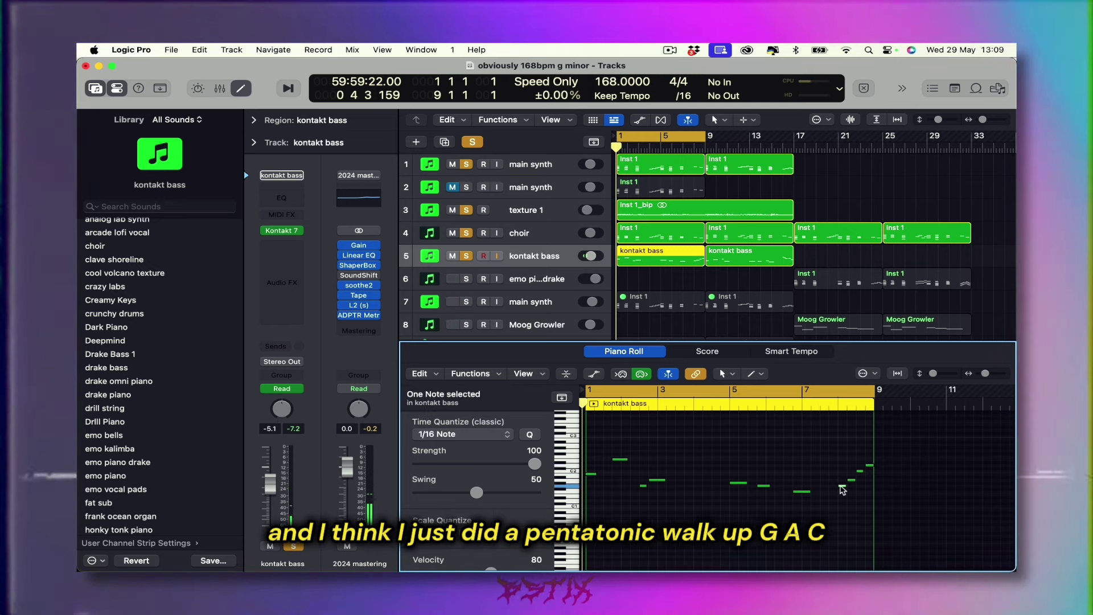
click(852, 481)
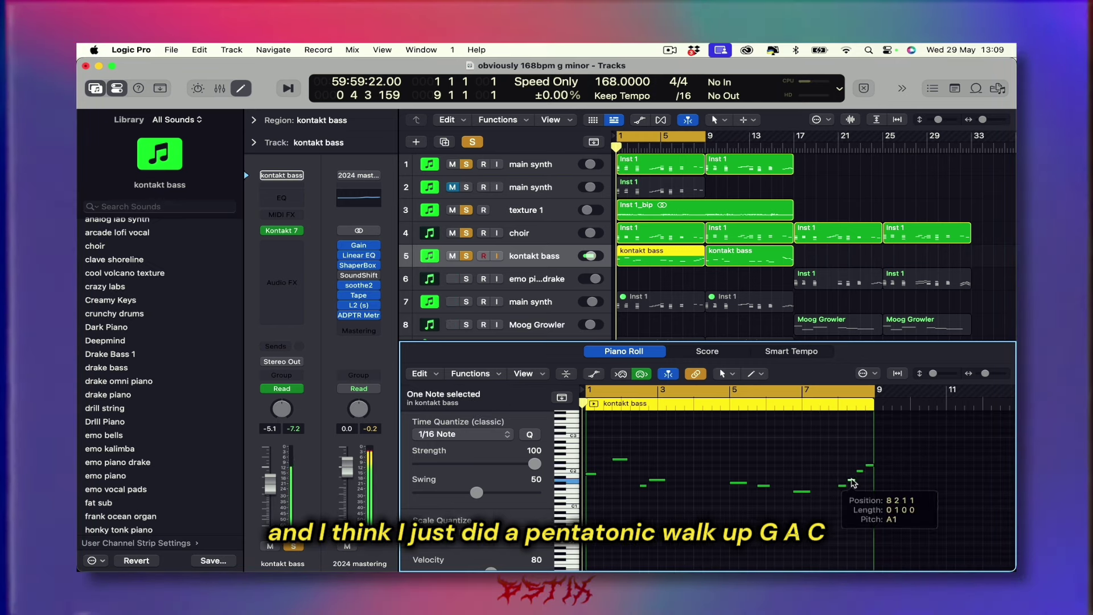
click(870, 467)
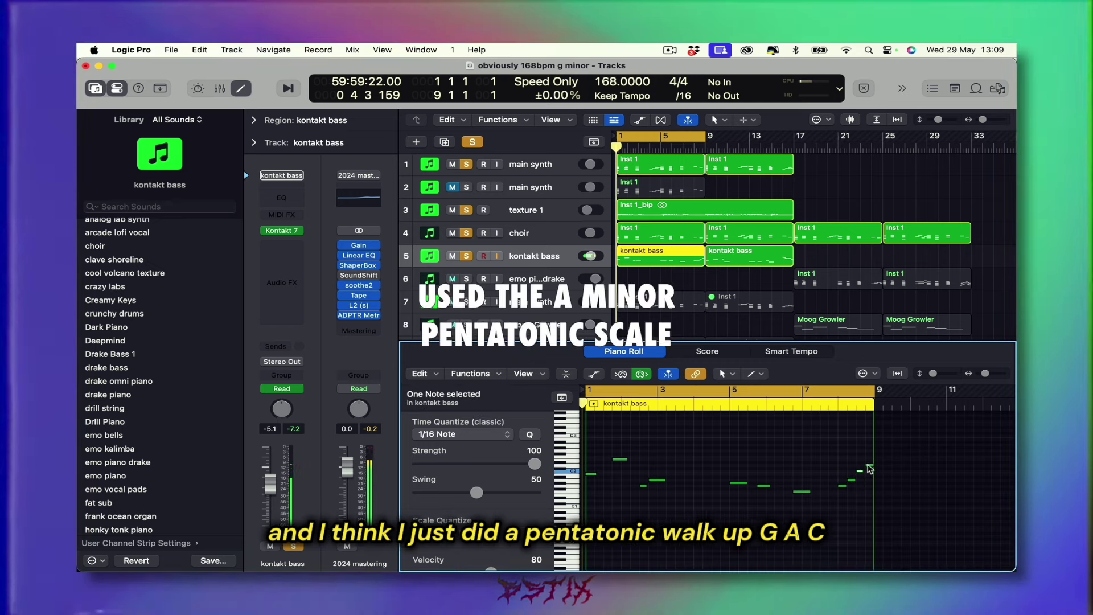
click(846, 458)
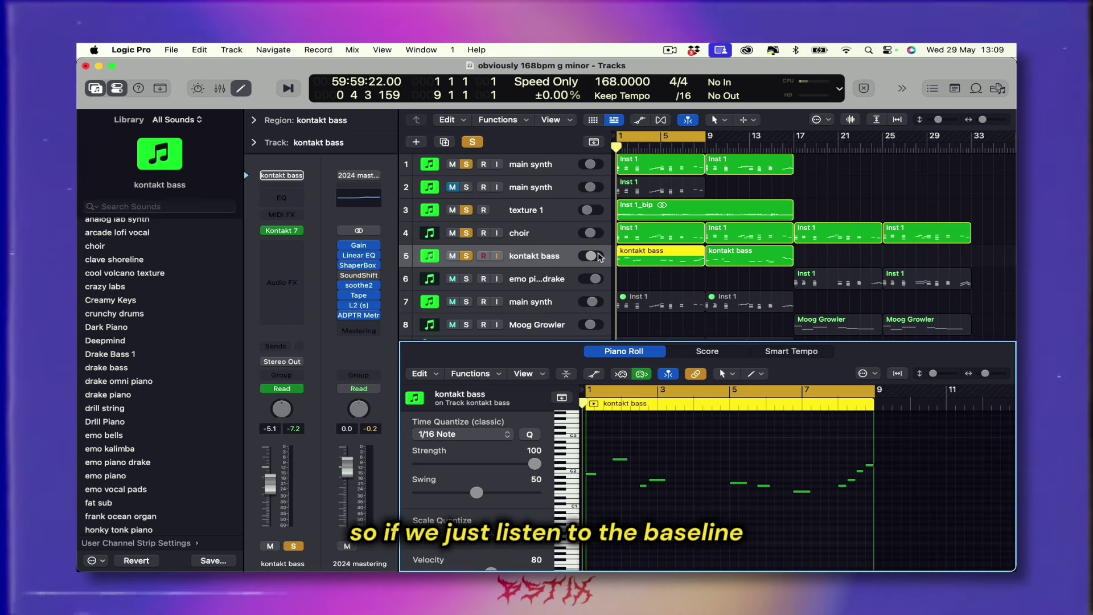
Step: Play the kontakt bass from bar 1 to bar 9 with the soloed main synth, texture 1 and choir
click(654, 263)
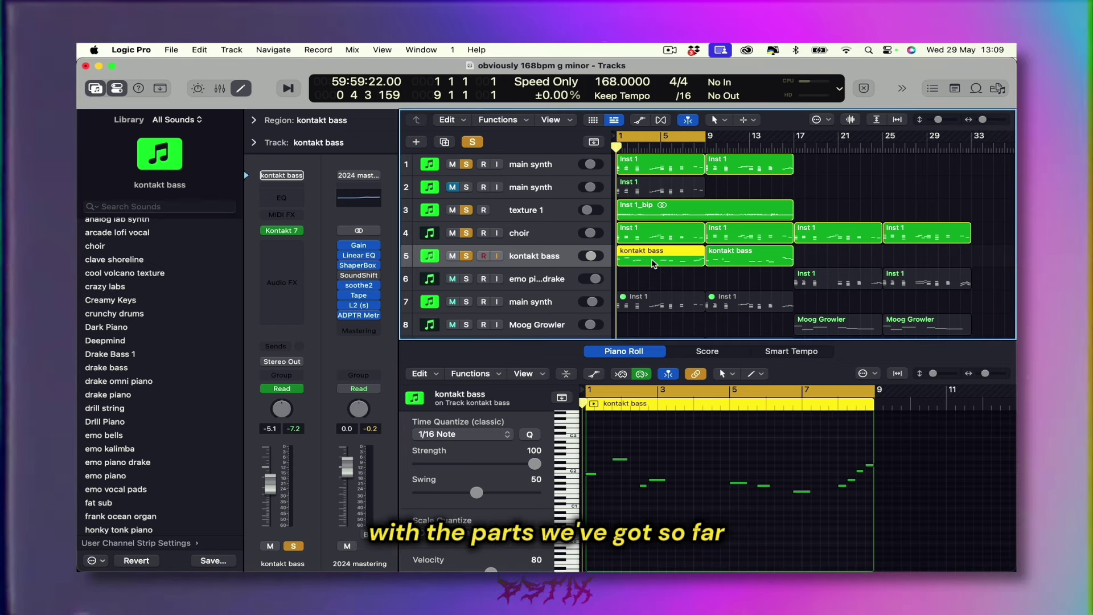
key(space)
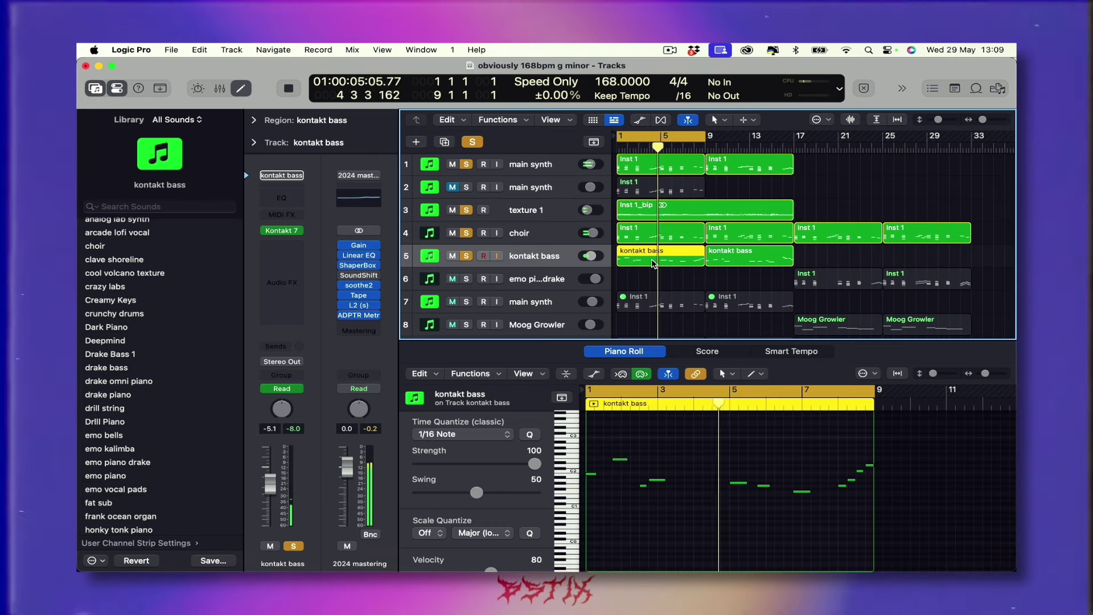
scroll(649, 289, down, 1)
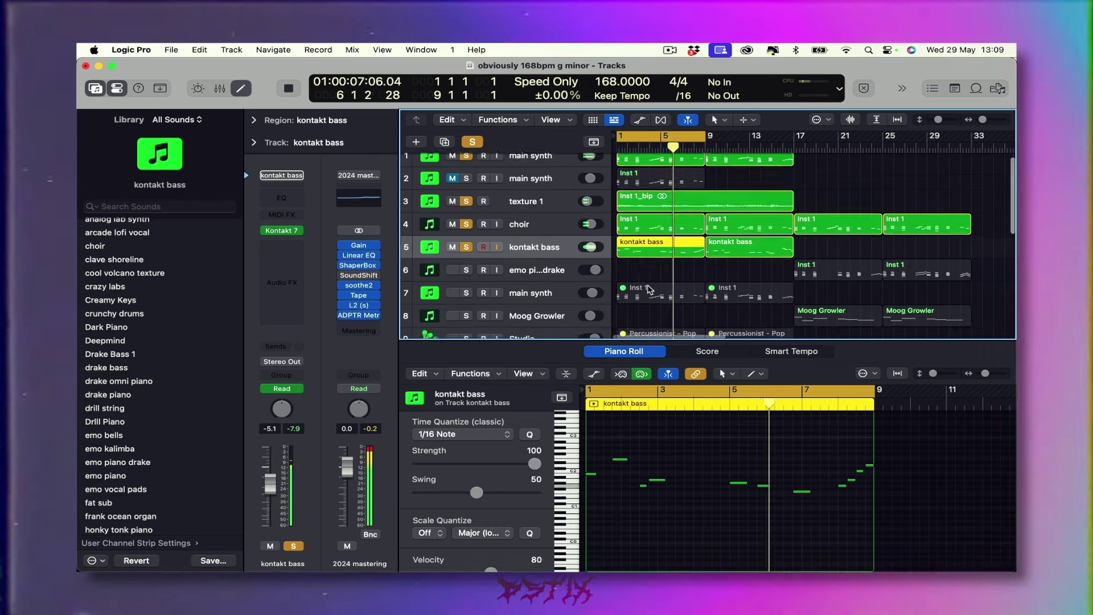
scroll(652, 288, up, 1)
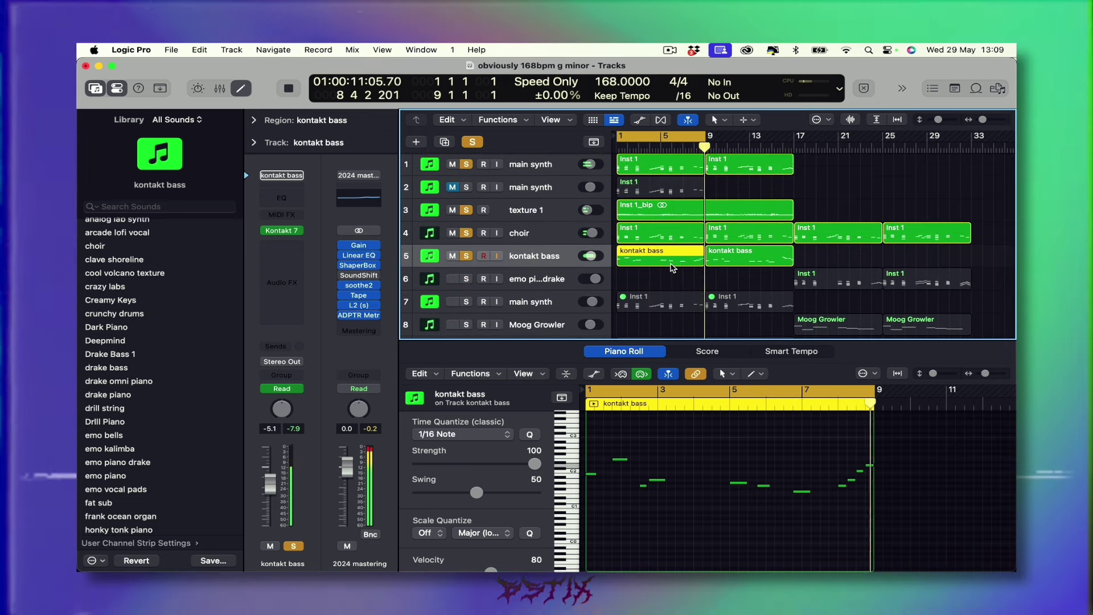
key(space)
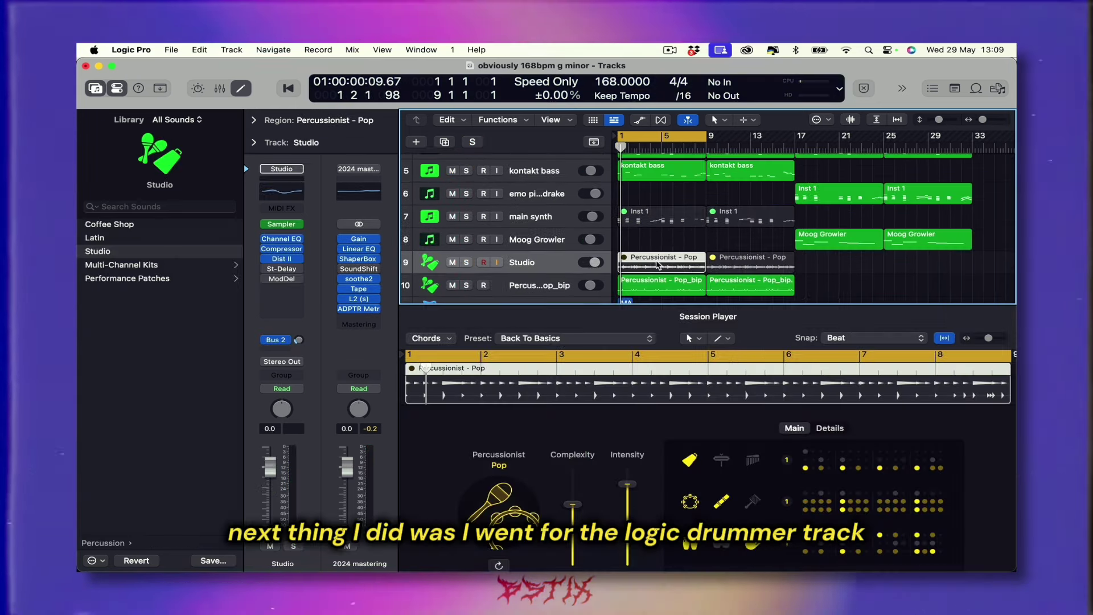
Step: Unmute the first Percussionist - Pop region and solo its Studio track
key(ctrl+m)
scroll(535, 261, down, 2)
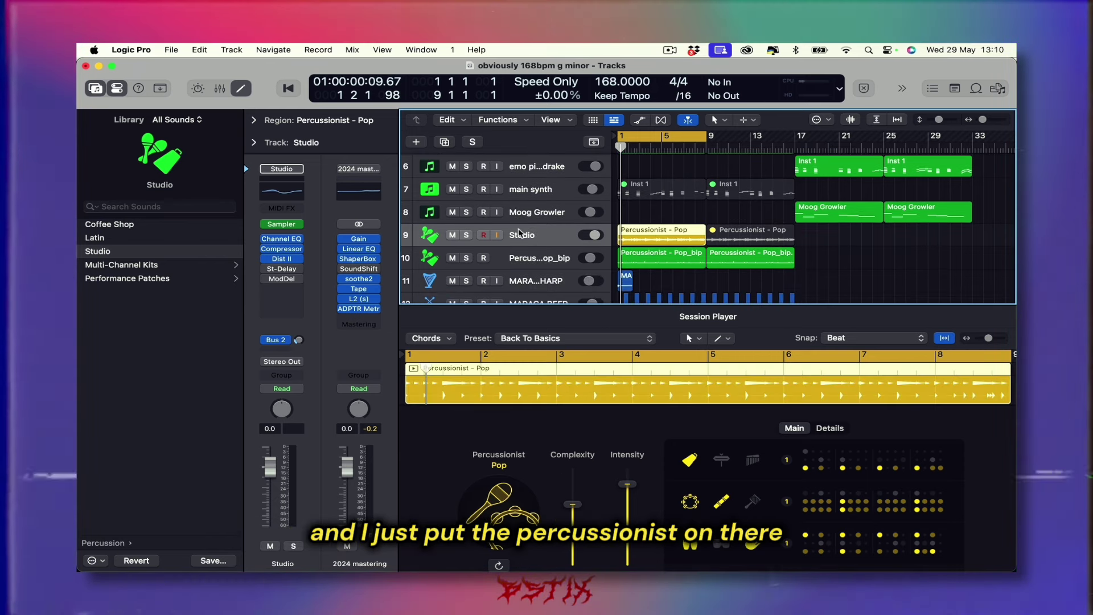
click(466, 236)
scroll(465, 238, down, 1)
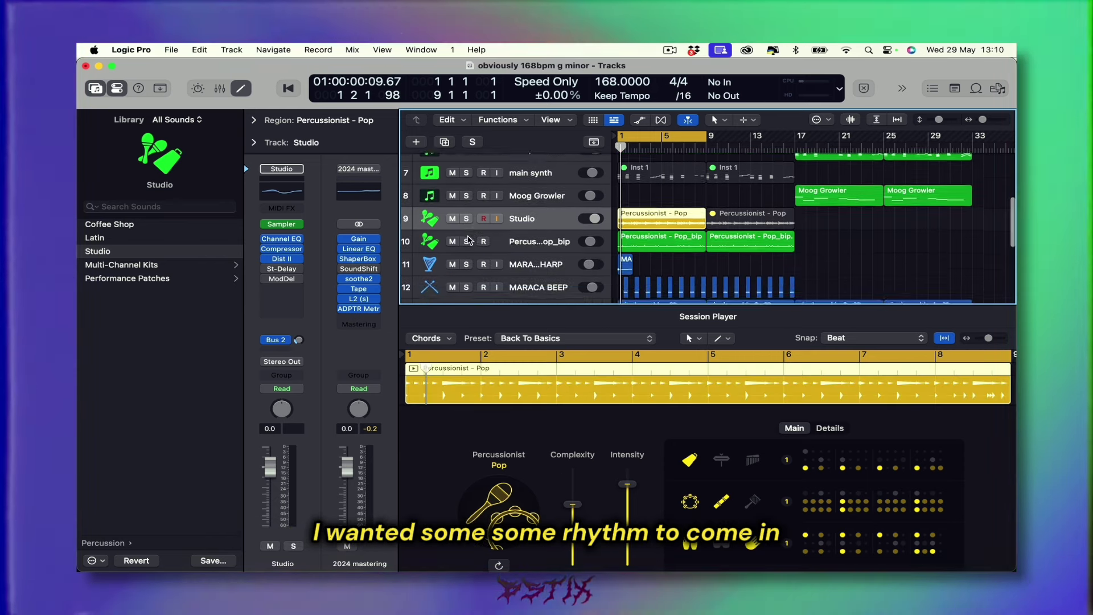
Step: Solo the bounced Percussionist - Pop_bip track instead of Studio and play it with its AutoFilter, Rev SPRING and Phaser bypassed
click(466, 234)
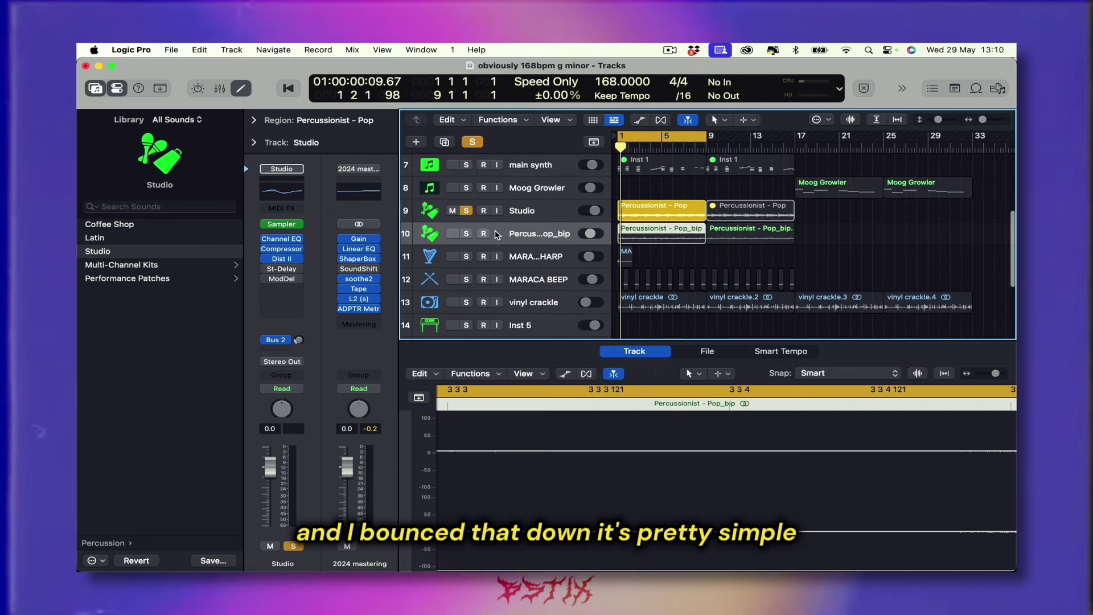
click(466, 211)
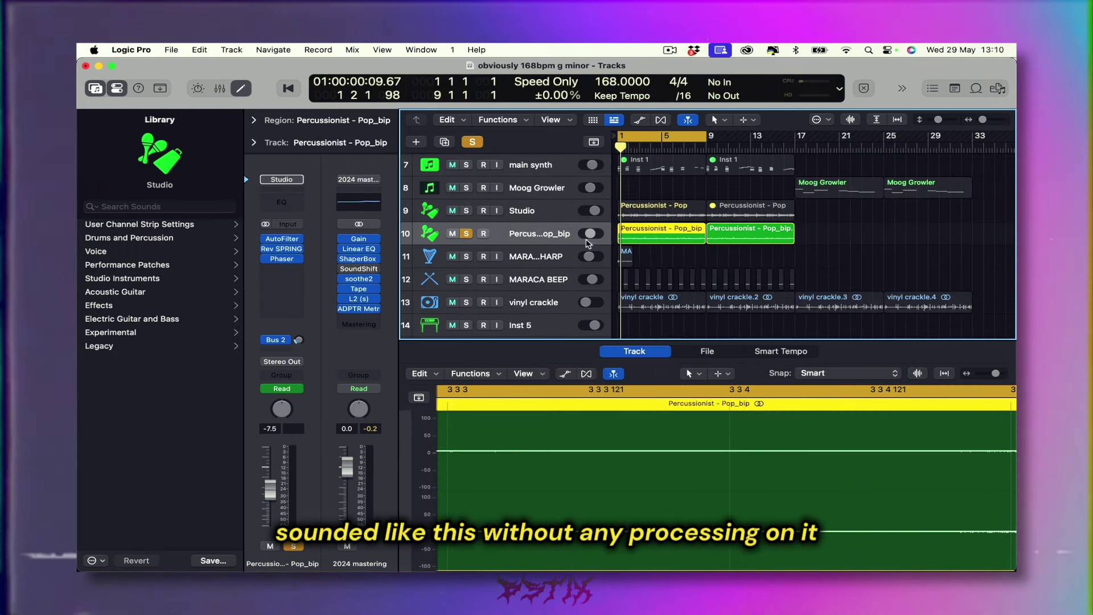
mouse_move(270, 238)
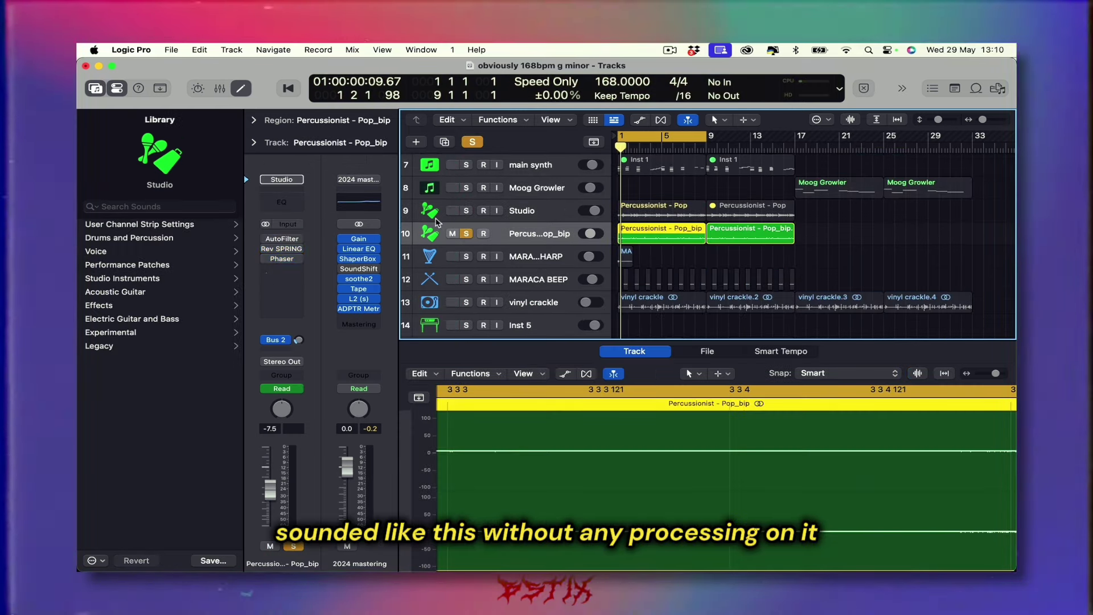
key(space)
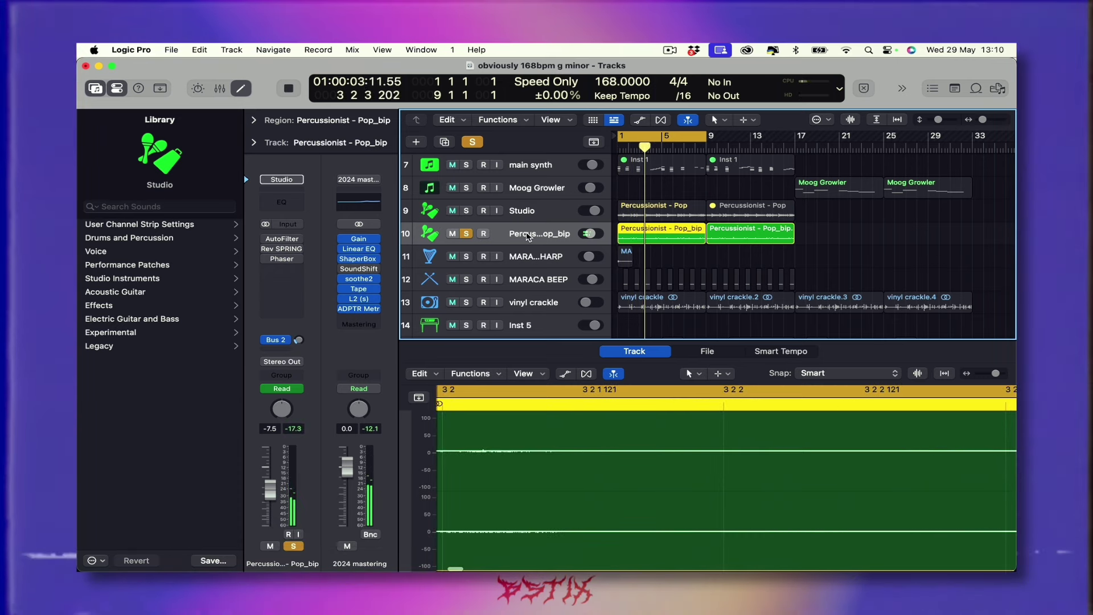
key(space)
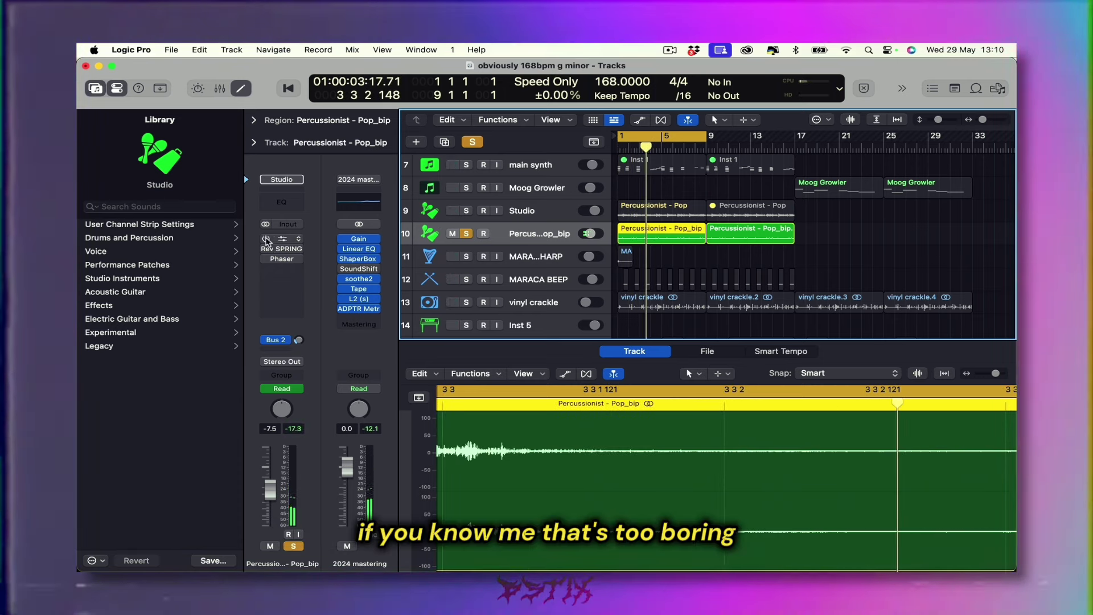
Step: Enable AutoFilter and Rev SPRING on the bounced percussion, review the spring reverb's settings, and play the result
click(266, 239)
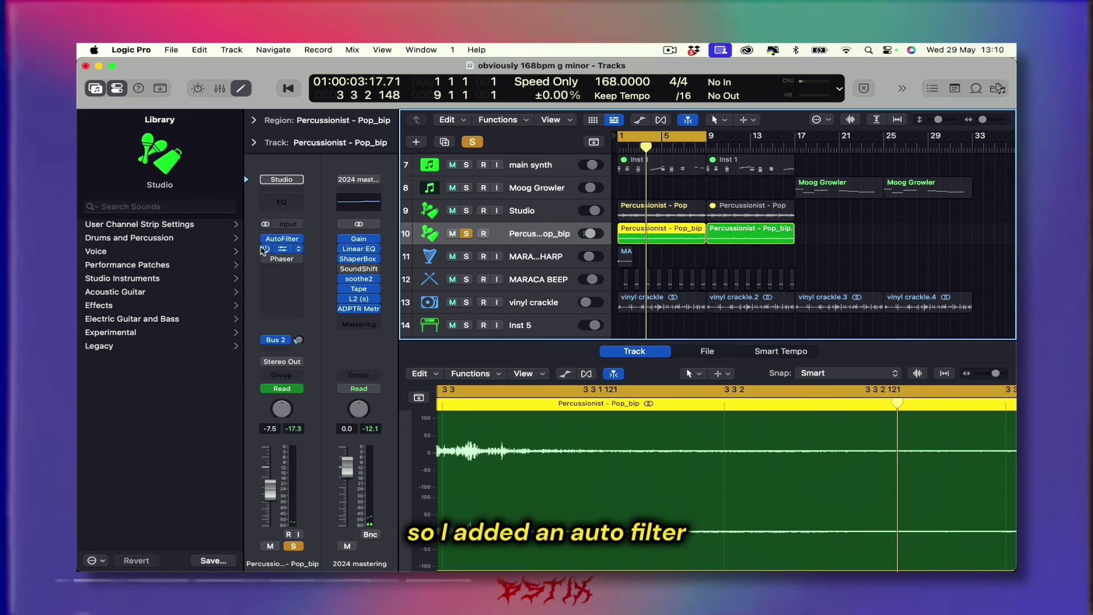
click(281, 249)
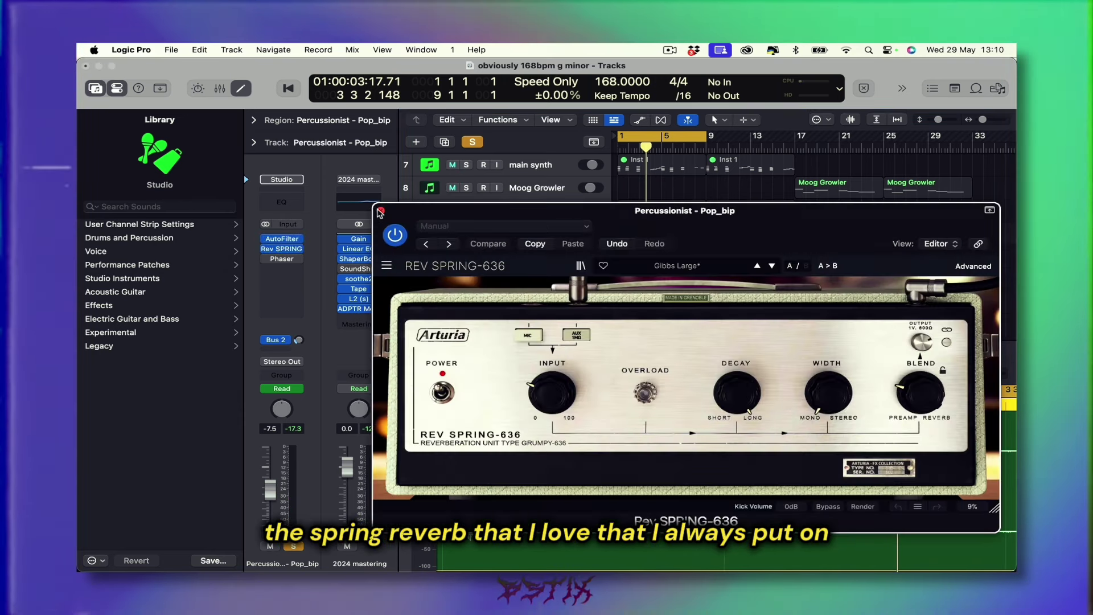
click(380, 211)
key(space)
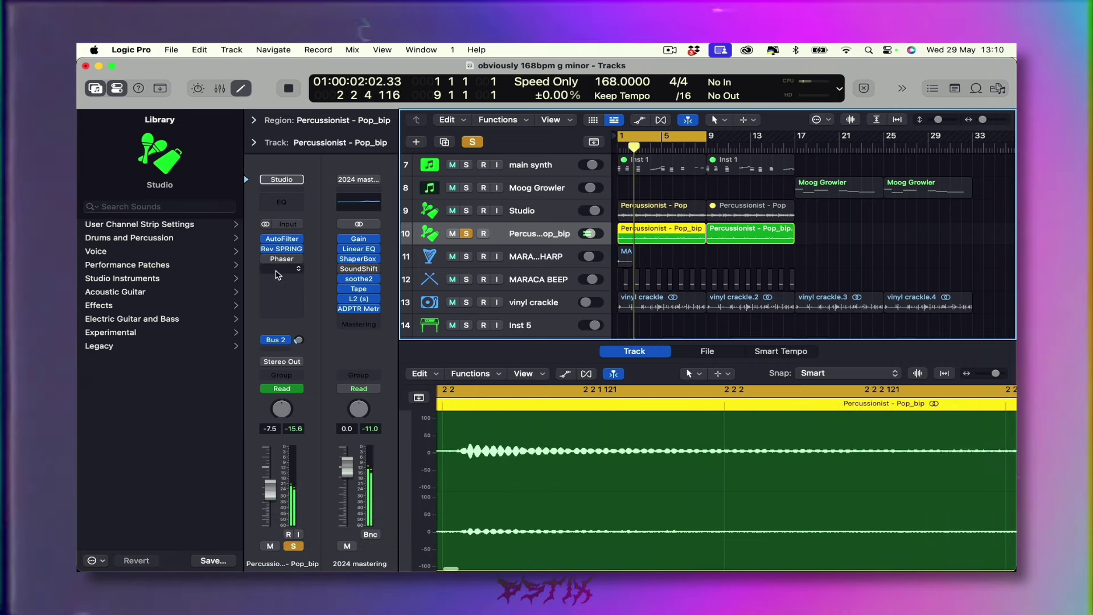
key(space)
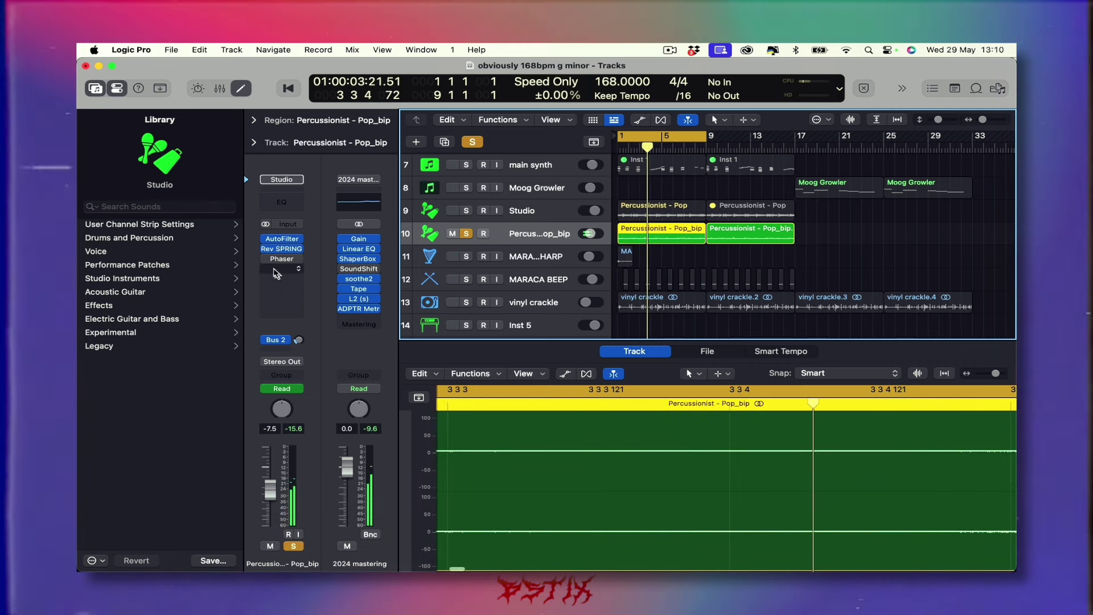
Step: Enable the Phaser on the bounced percussion and play it again from bar 1
key(Return)
key(space)
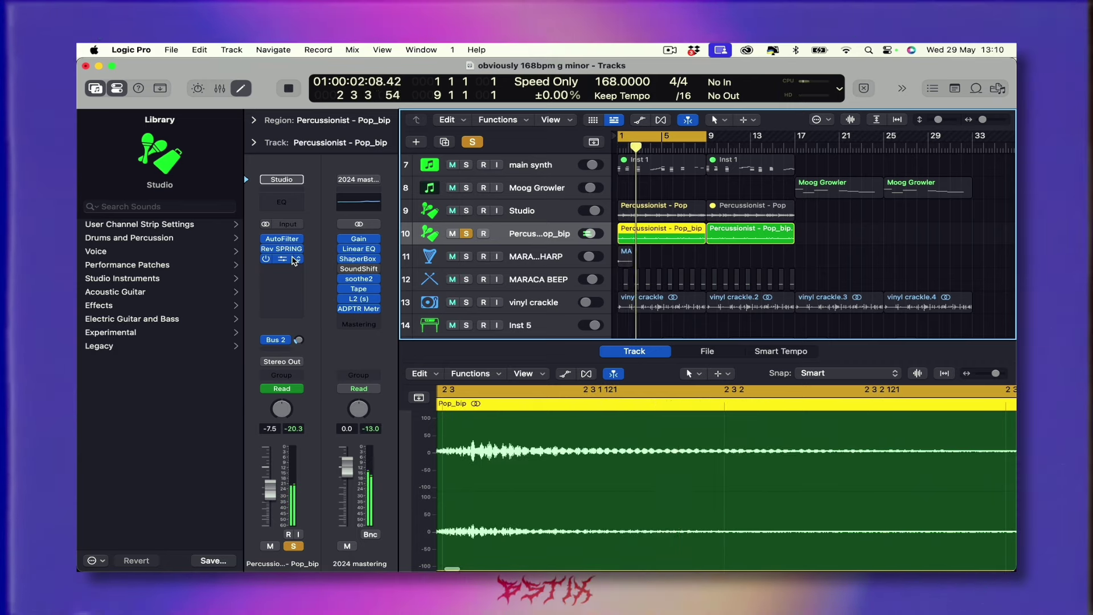
key(space)
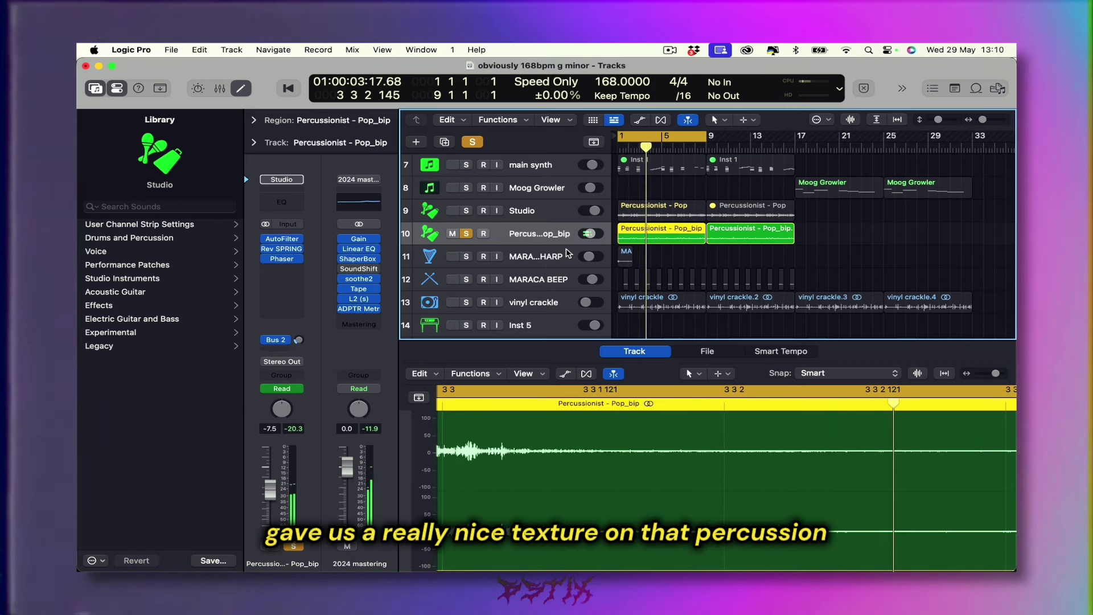
Step: Solo the MARACA DETUNED HARP track with the bounced percussion and play its short region from bar 1
click(467, 257)
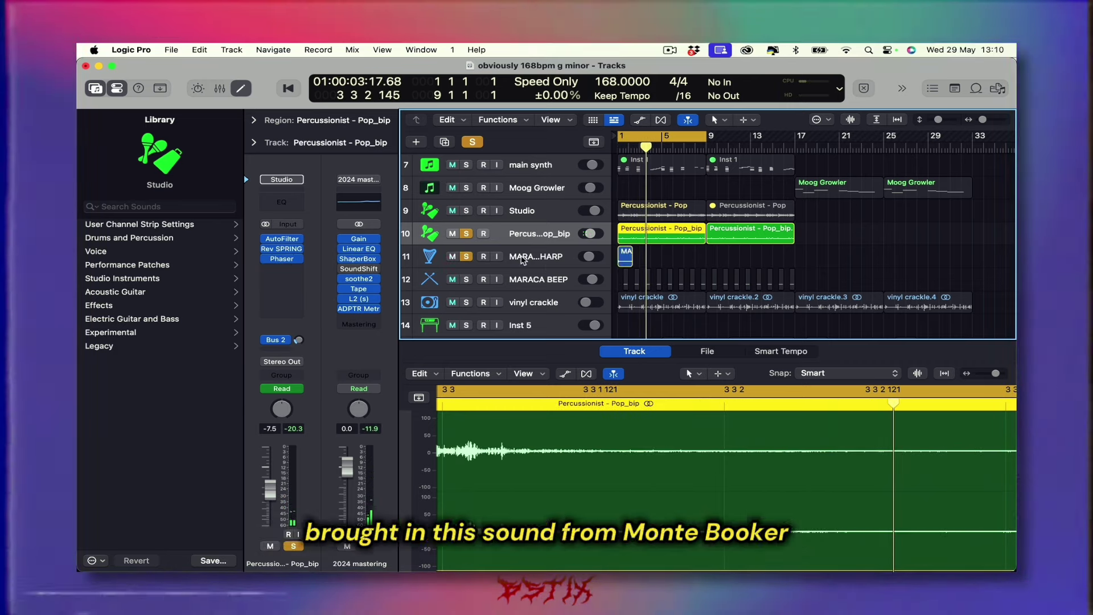
click(561, 259)
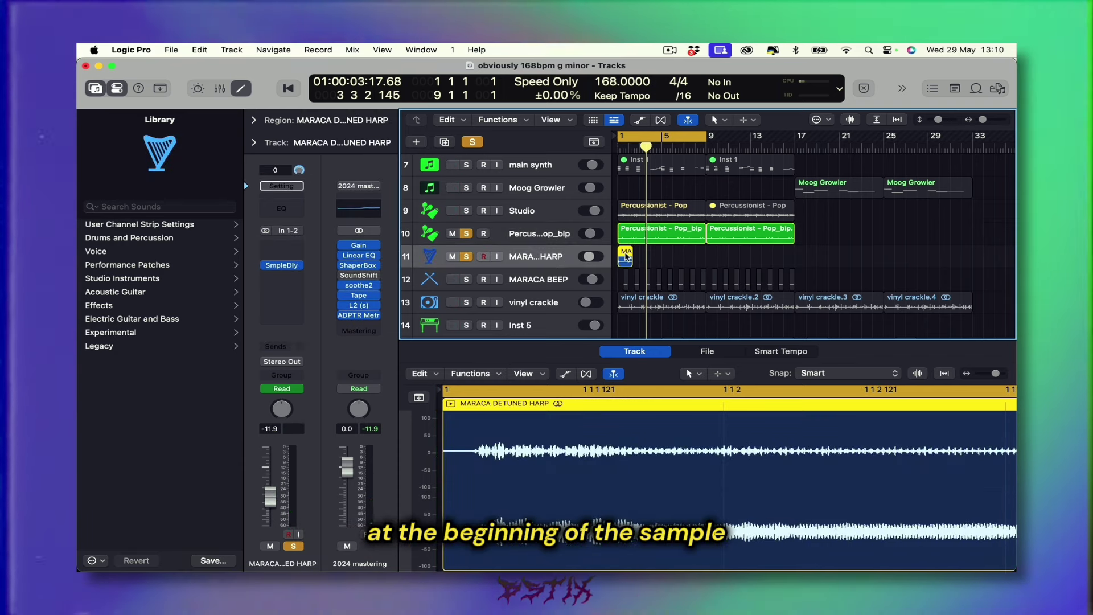
scroll(611, 256, up, 5)
scroll(645, 257, up, 3)
scroll(640, 256, down, 6)
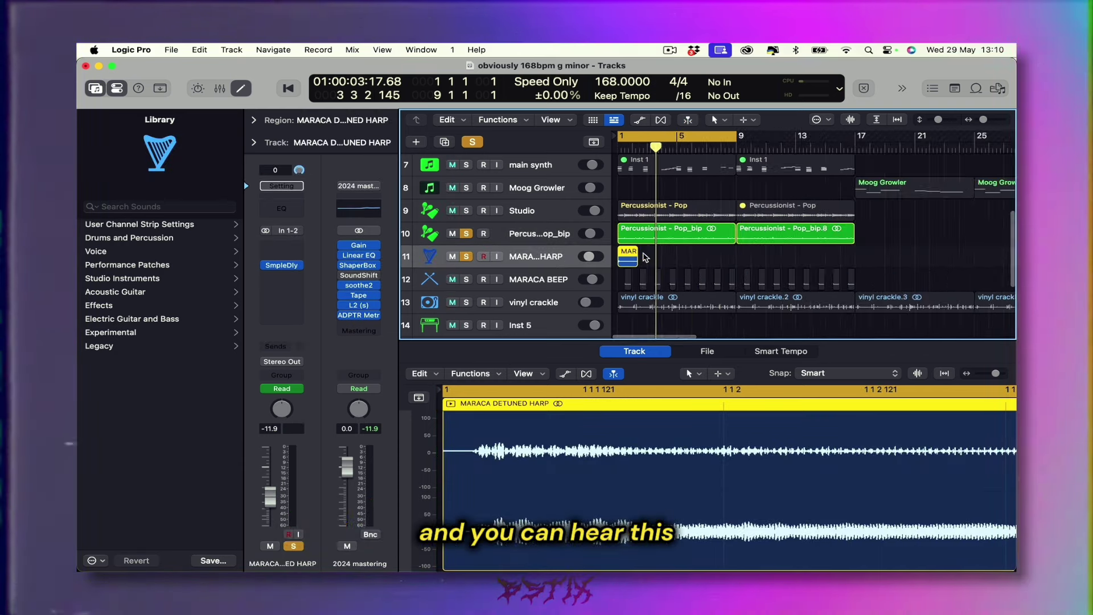
key(Return)
key(space)
key(space)
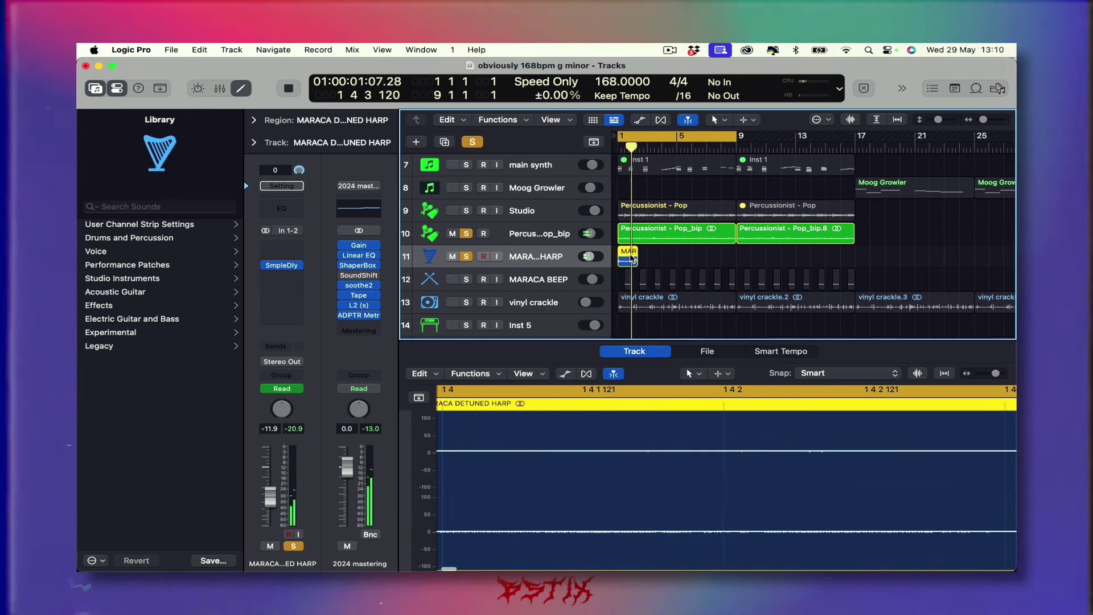
Step: Solo the MARACA BEEP track along with the harp and percussion, and review its SoundShifter Pitch settings
click(467, 279)
click(535, 279)
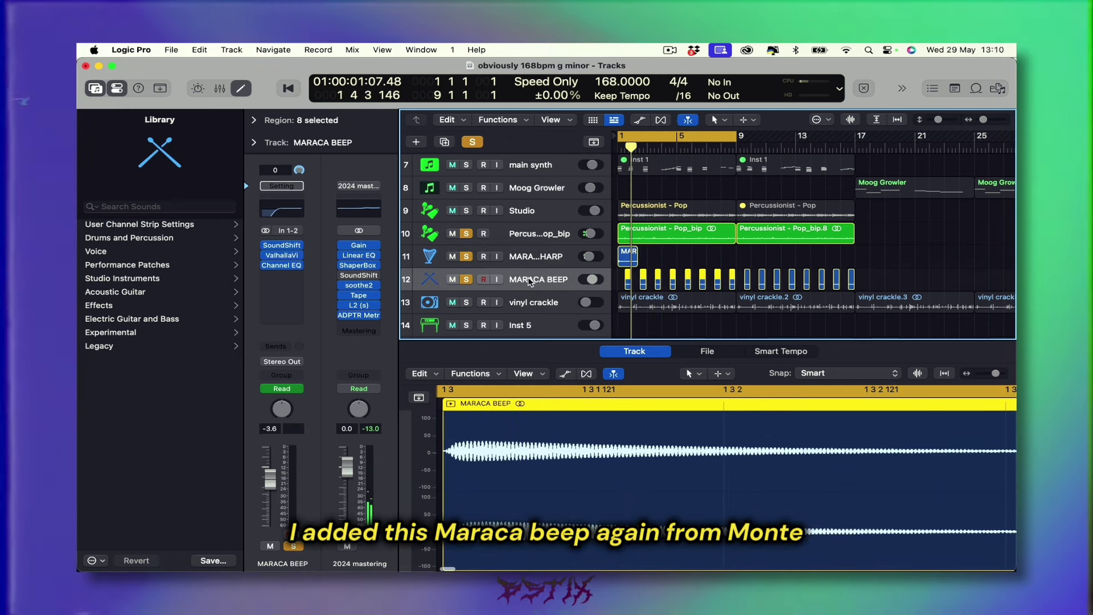
scroll(622, 284, up, 5)
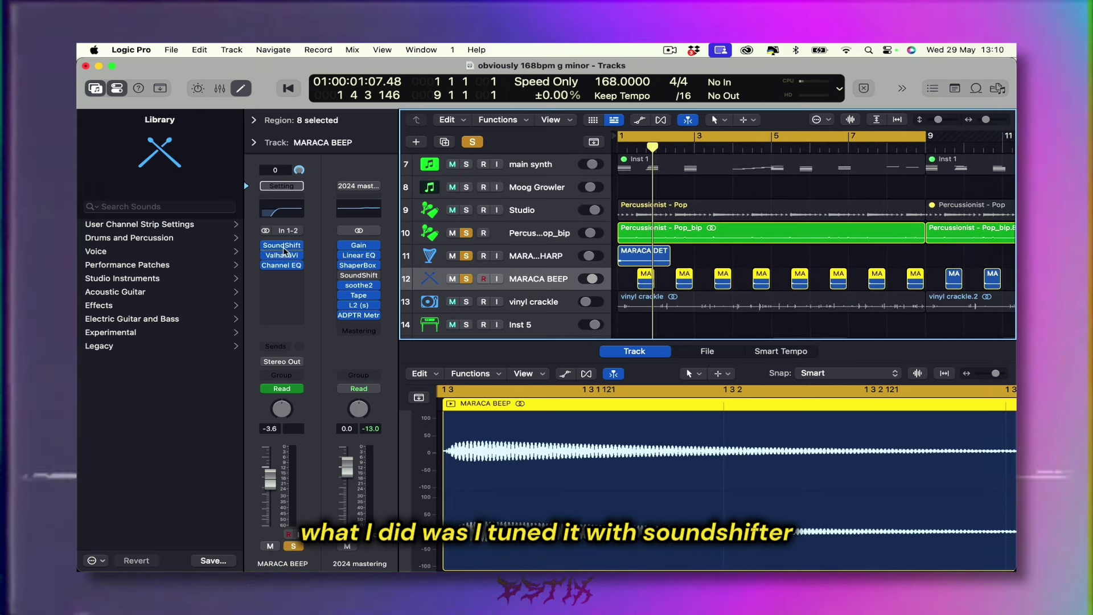
click(283, 246)
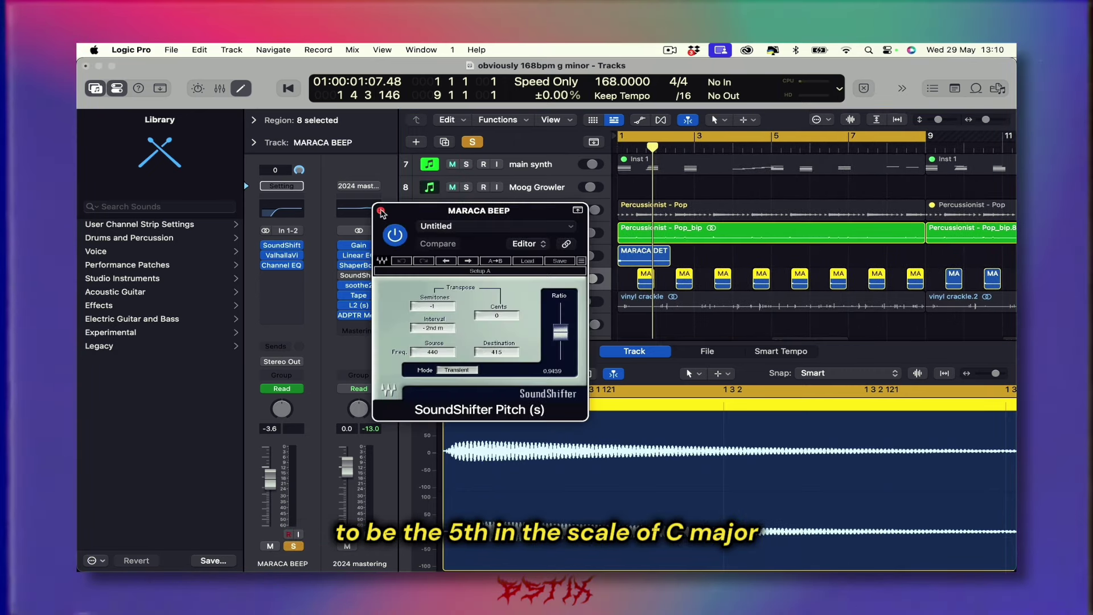
click(381, 211)
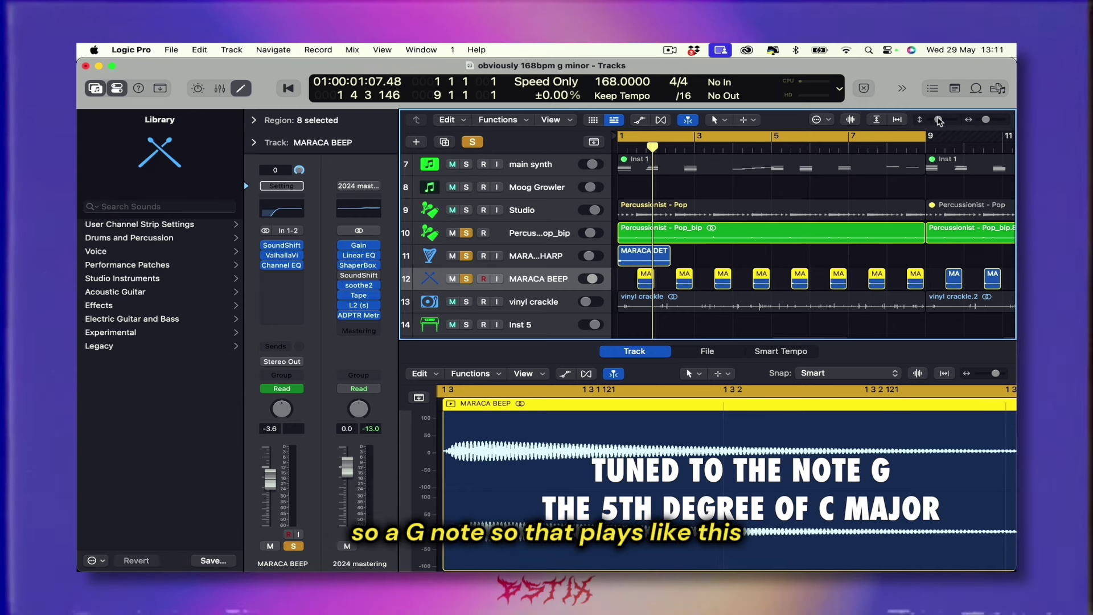
Step: Play the MARACA BEEP together with the detuned harp and bounced percussion from bar 1
drag(938, 120, 948, 122)
key(space)
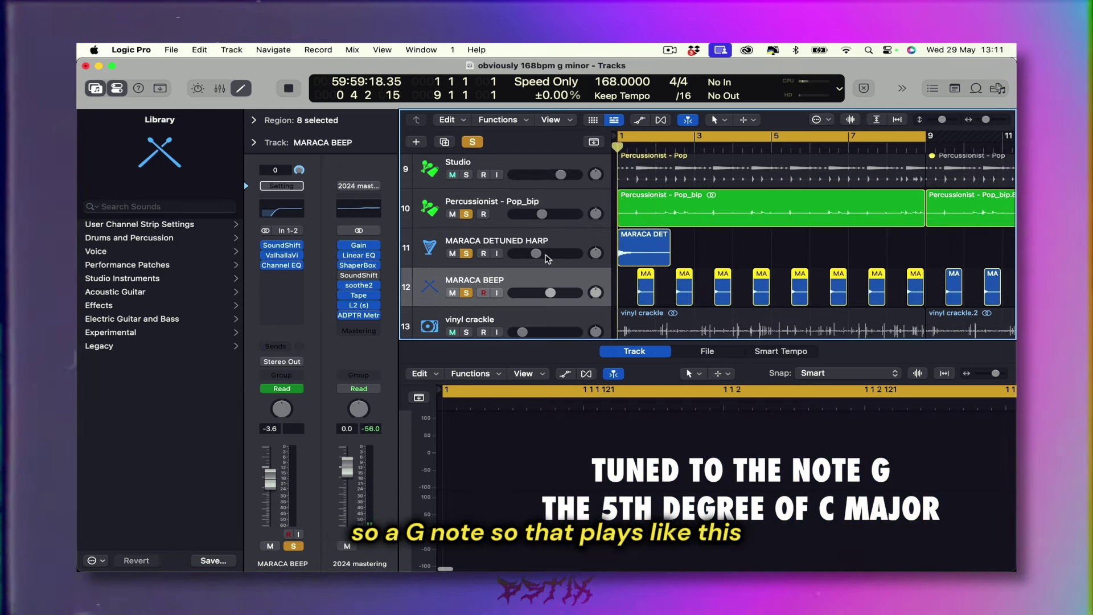
key(super+Left)
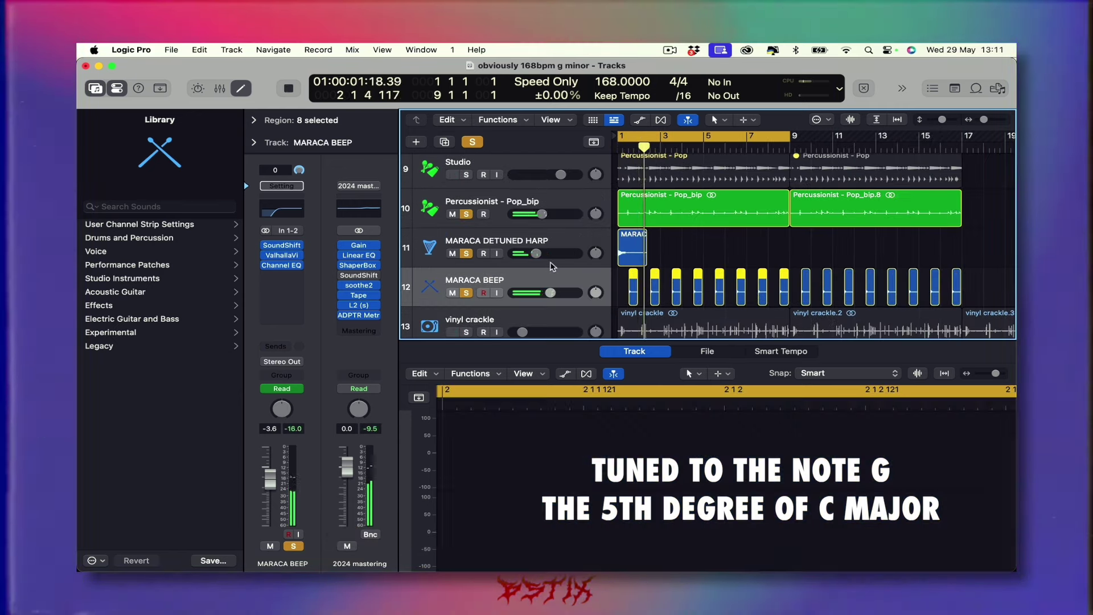
Step: Add the vinyl crackle track to the soloed tracks and play the combination from bar 1
drag(943, 119, 939, 121)
scroll(501, 250, down, 2)
click(466, 282)
key(space)
scroll(497, 287, down, 2)
key(Return)
key(space)
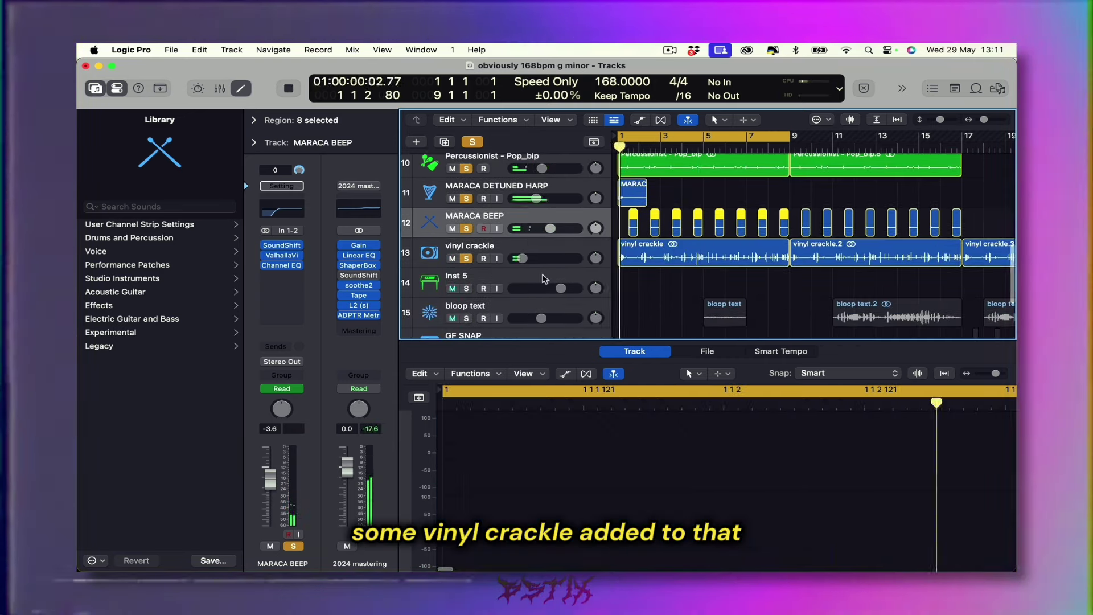
Step: Add the first main synth, texture 1, choir and kontakt bass to the soloed tracks while playing from bar 1
scroll(545, 278, up, 3)
key(super+Left)
scroll(544, 279, up, 10)
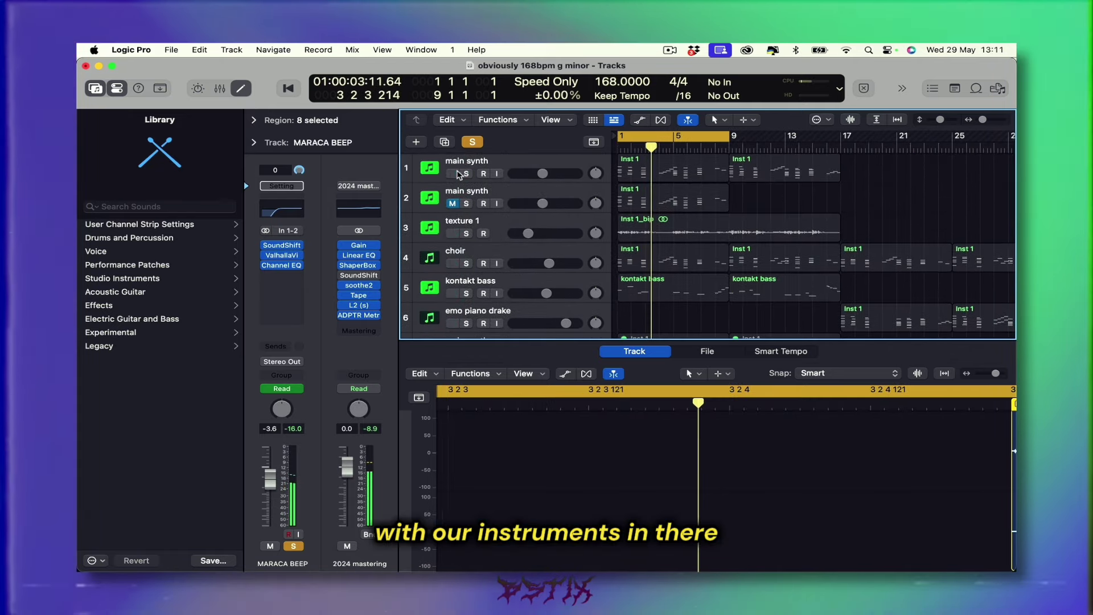
click(466, 174)
key(Return)
scroll(493, 199, down, 1)
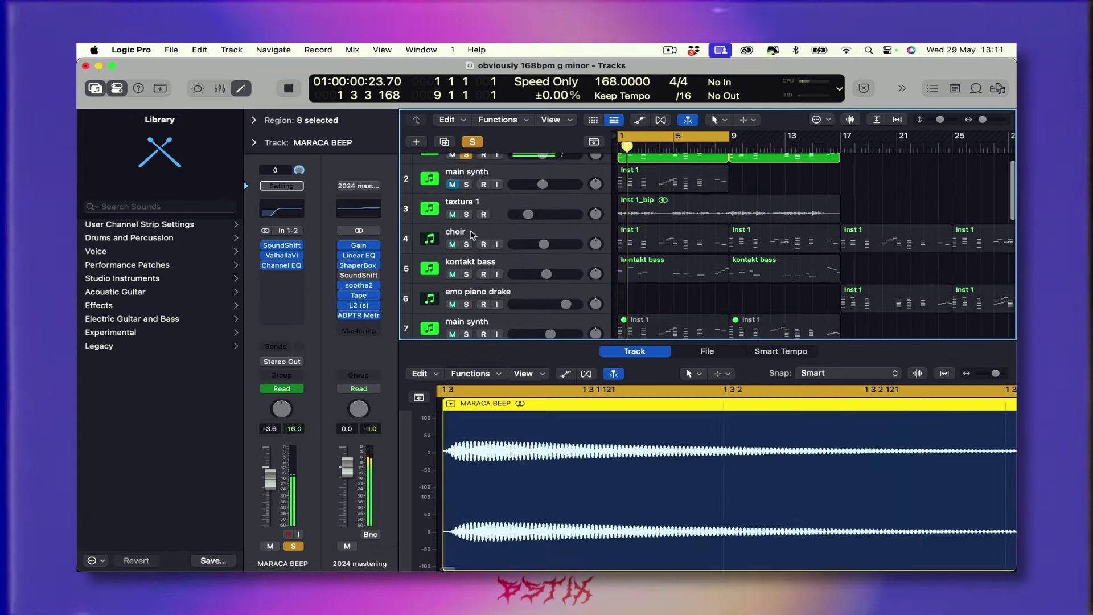
drag(466, 216, 466, 256)
scroll(465, 257, down, 1)
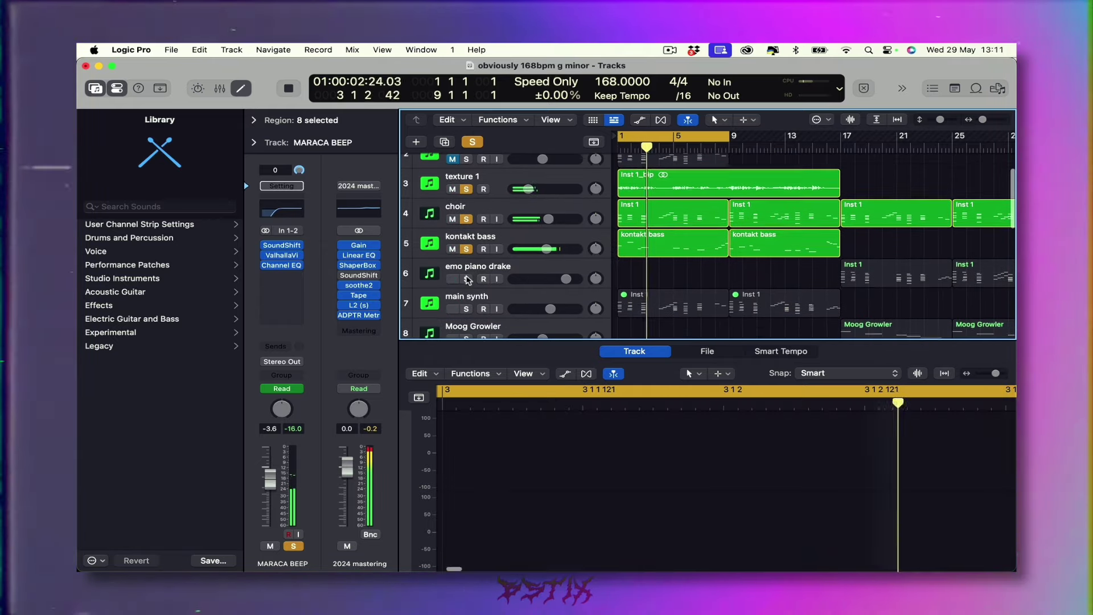
Step: Listen to the soloed instruments and percussion together up to bar 8, and stop playback
scroll(471, 279, down, 2)
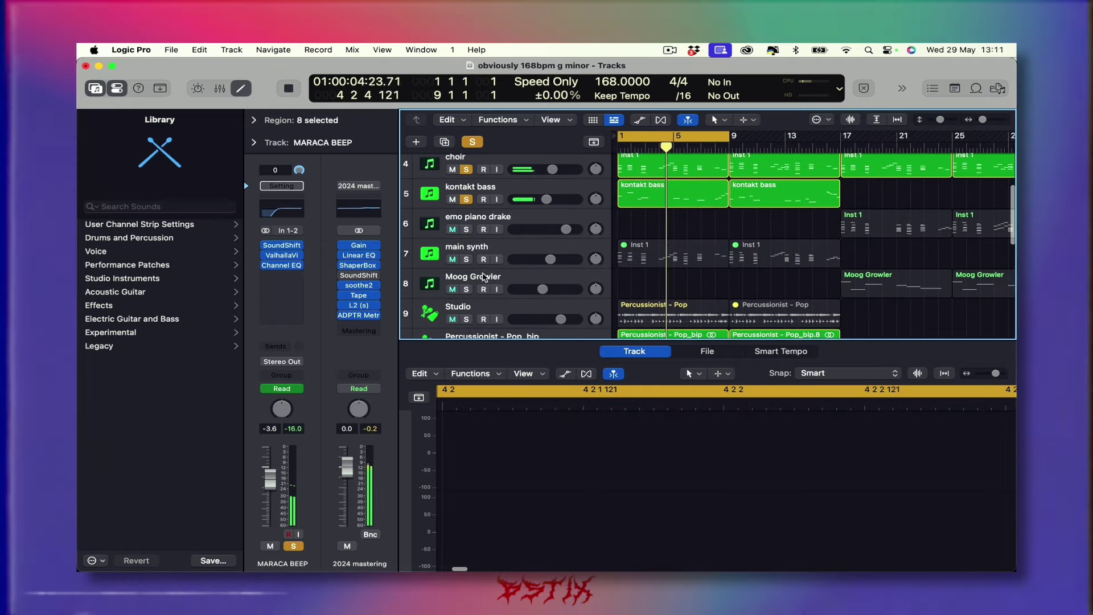
scroll(484, 277, up, 1)
key(super+Left)
scroll(577, 259, down, 4)
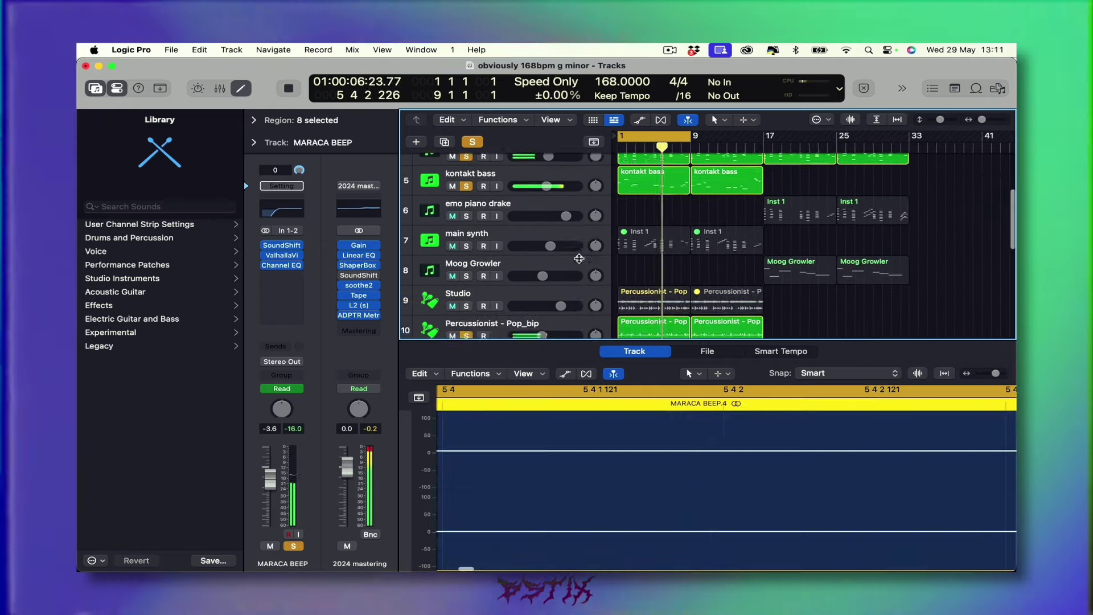
scroll(576, 262, down, 1)
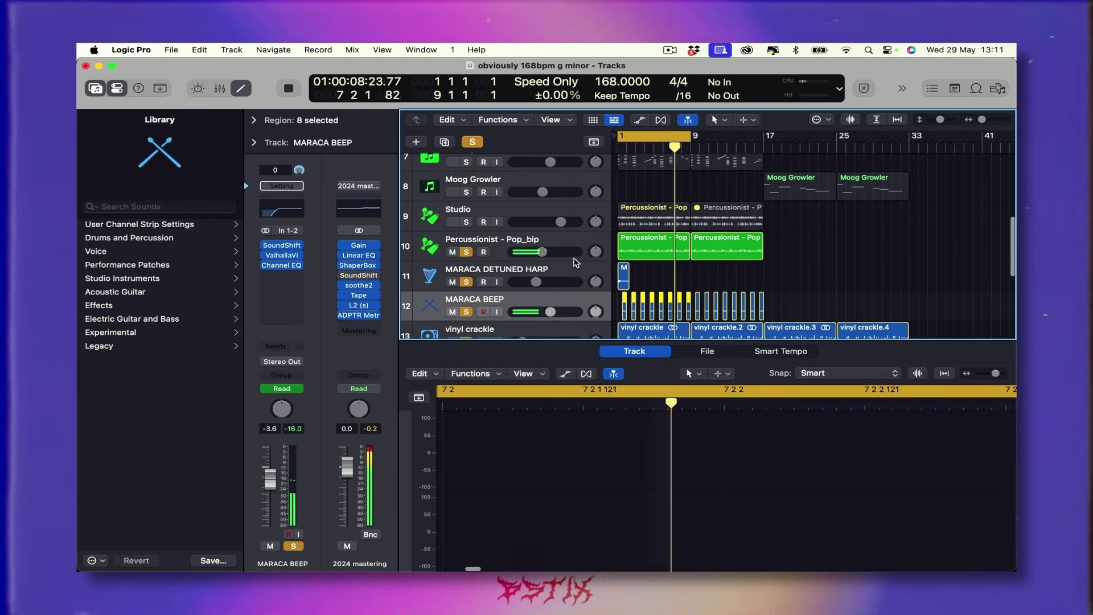
key(space)
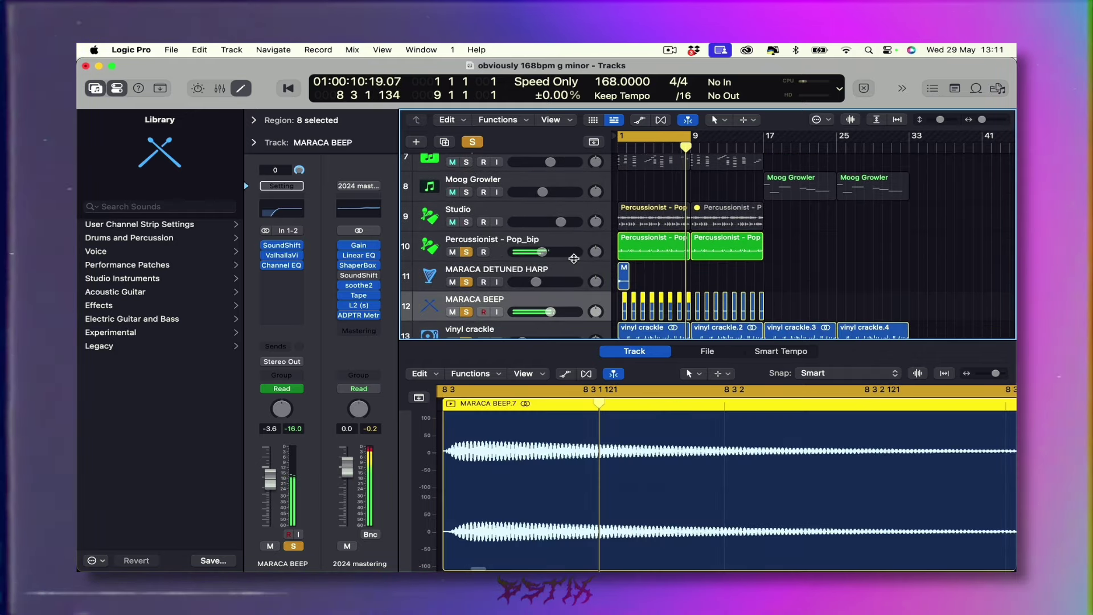
Step: Solo the bloop text track and select its first region at bar 5
scroll(575, 261, down, 5)
scroll(574, 259, down, 1)
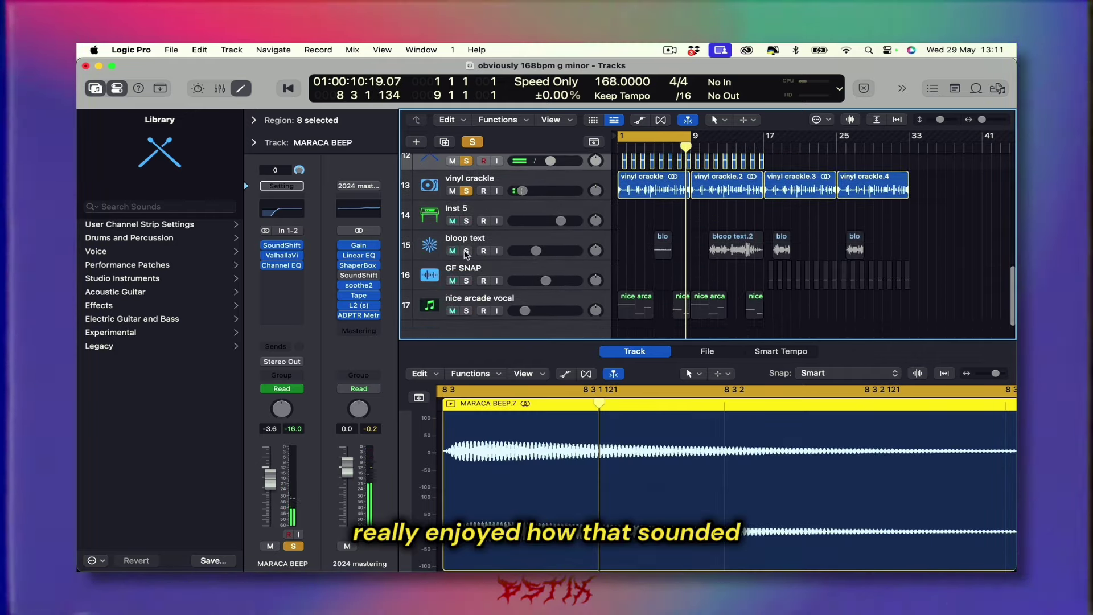
click(466, 251)
click(549, 244)
key(super+Right)
key(super+Right)
key(super+Right)
key(super+Right)
click(683, 223)
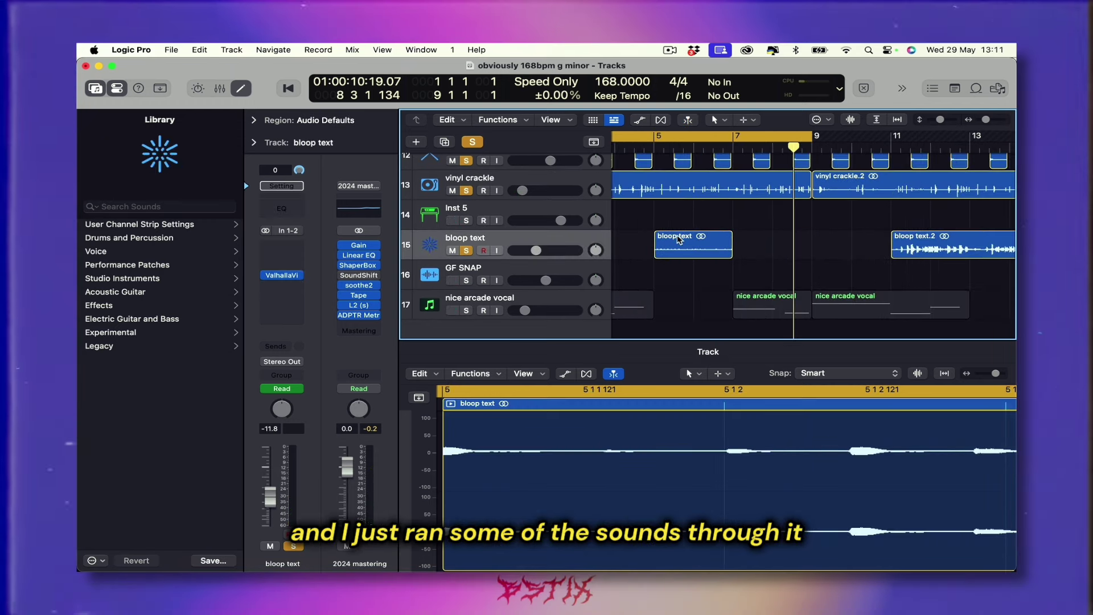
click(679, 240)
Step: Set the cycle range from bar 5 to bar 17 over the first two bloop text regions
drag(940, 121, 944, 122)
scroll(647, 254, down, 3)
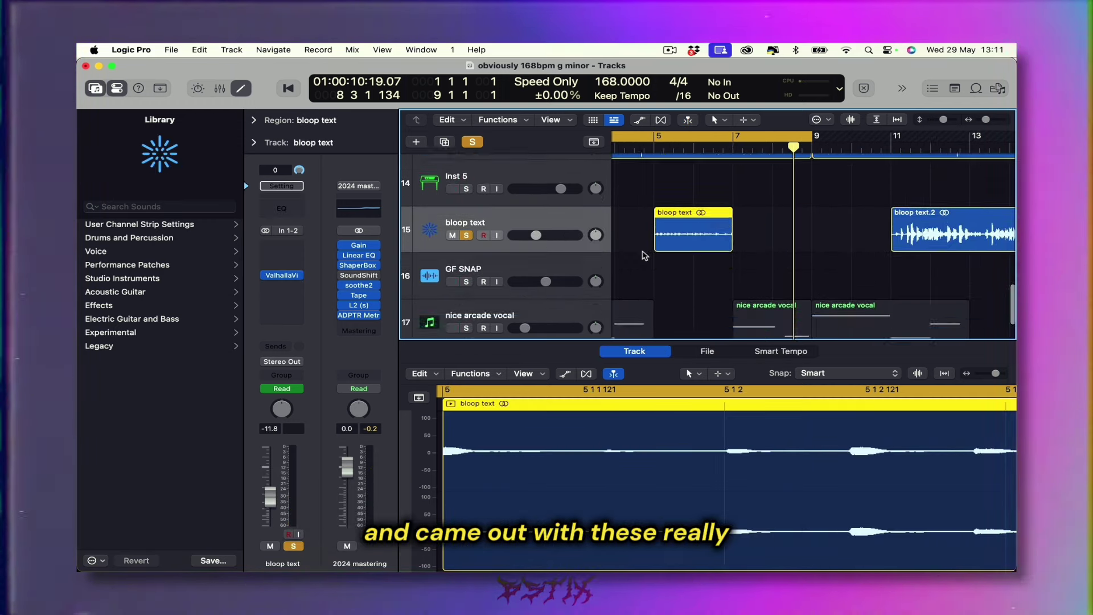
key(super+Left)
key(super+Left)
click(666, 136)
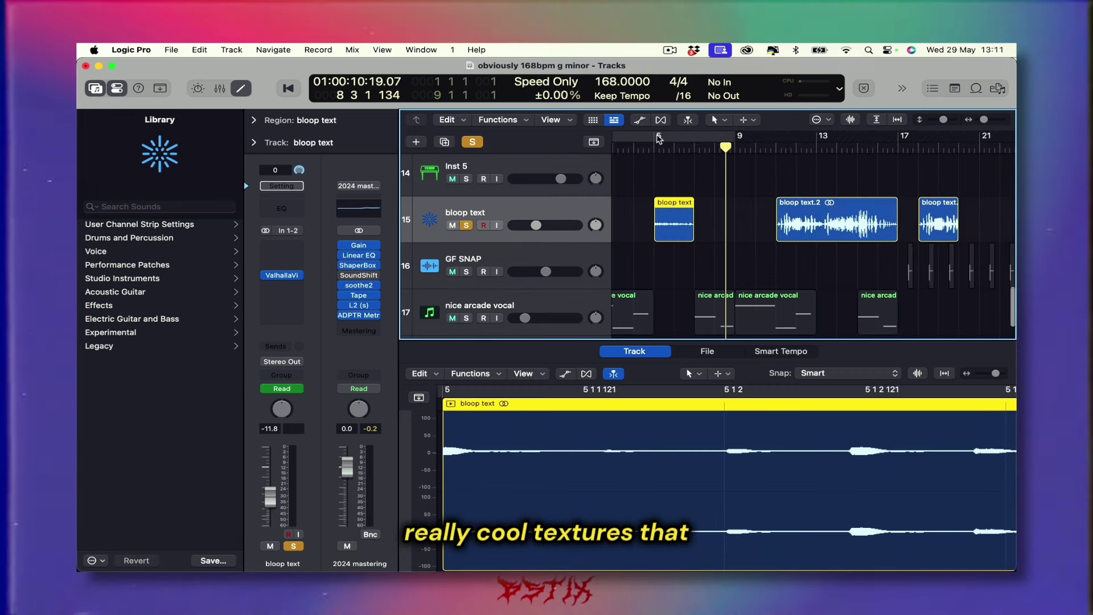
drag(658, 139, 902, 137)
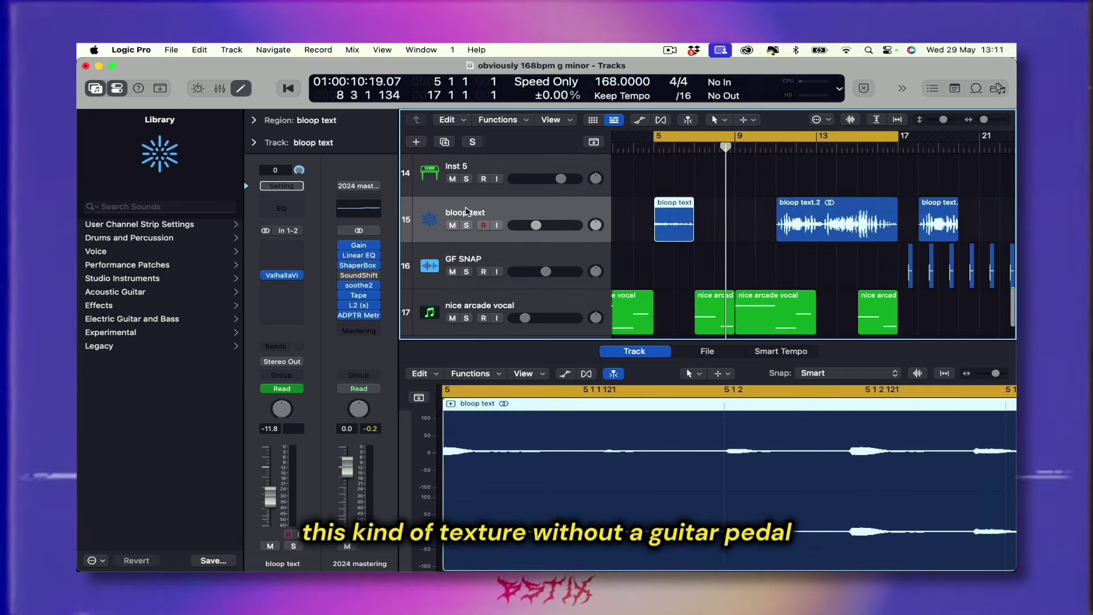
Step: Play the soloed bloop text region at bar 5 and the bloop text.2 region at bar 11
key(space)
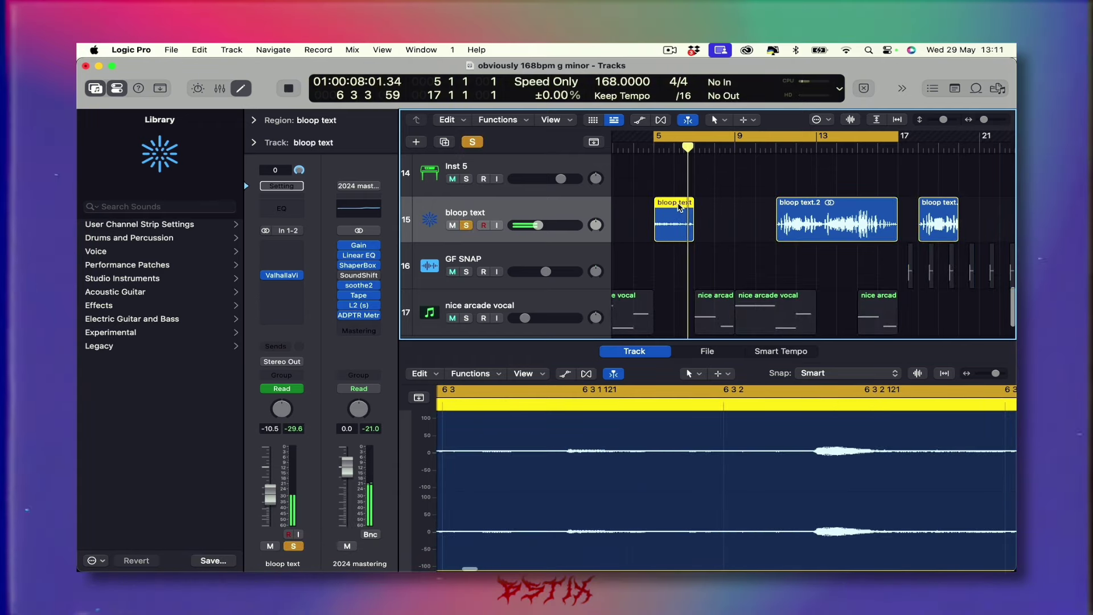
key(space)
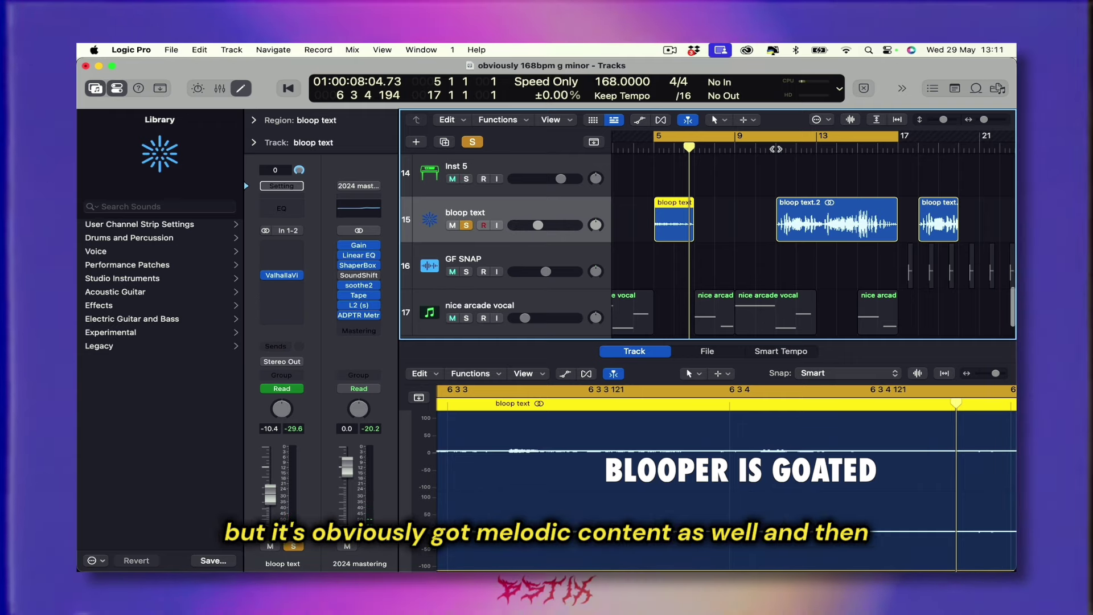
click(775, 149)
key(space)
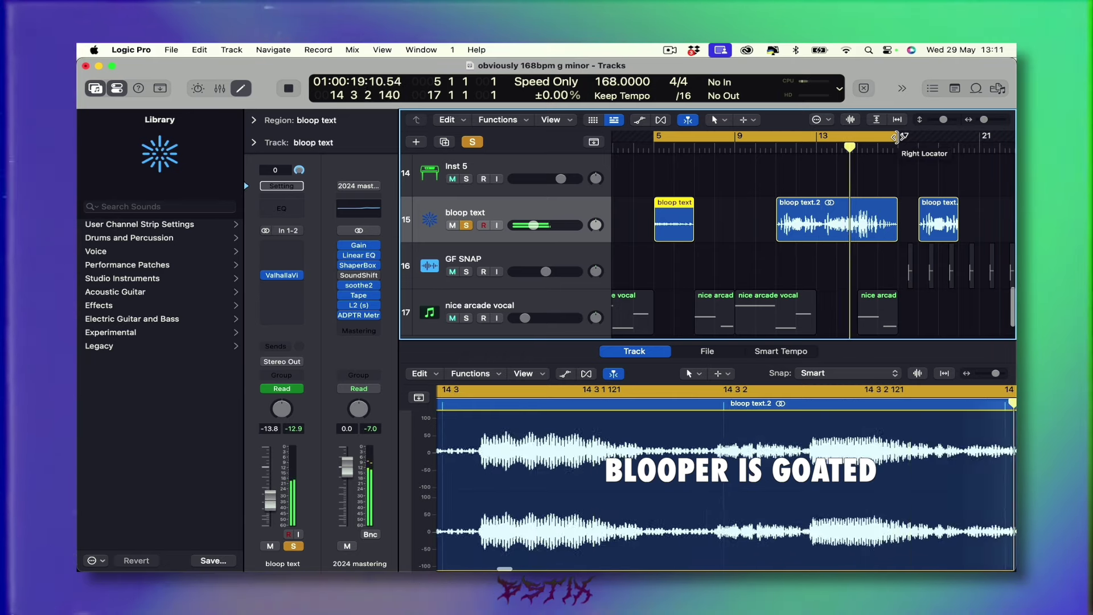
key(space)
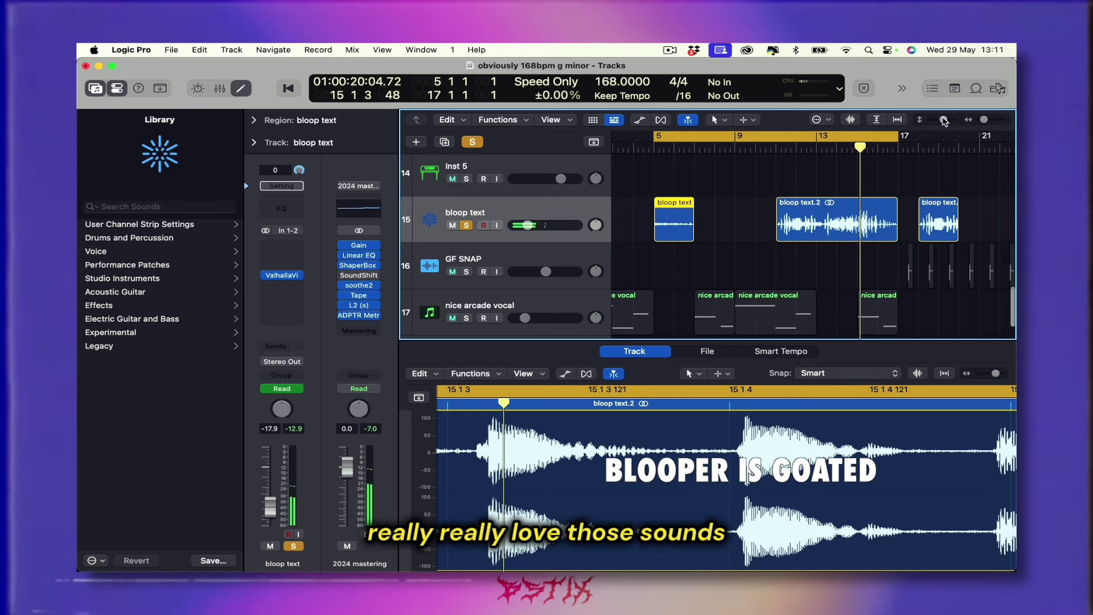
Step: Solo Inst 5 up through Moog Growler, plus the first main synth, choir, kontakt bass and emo piano drake, and play from bar 5
drag(945, 119, 934, 119)
scroll(647, 234, down, 5)
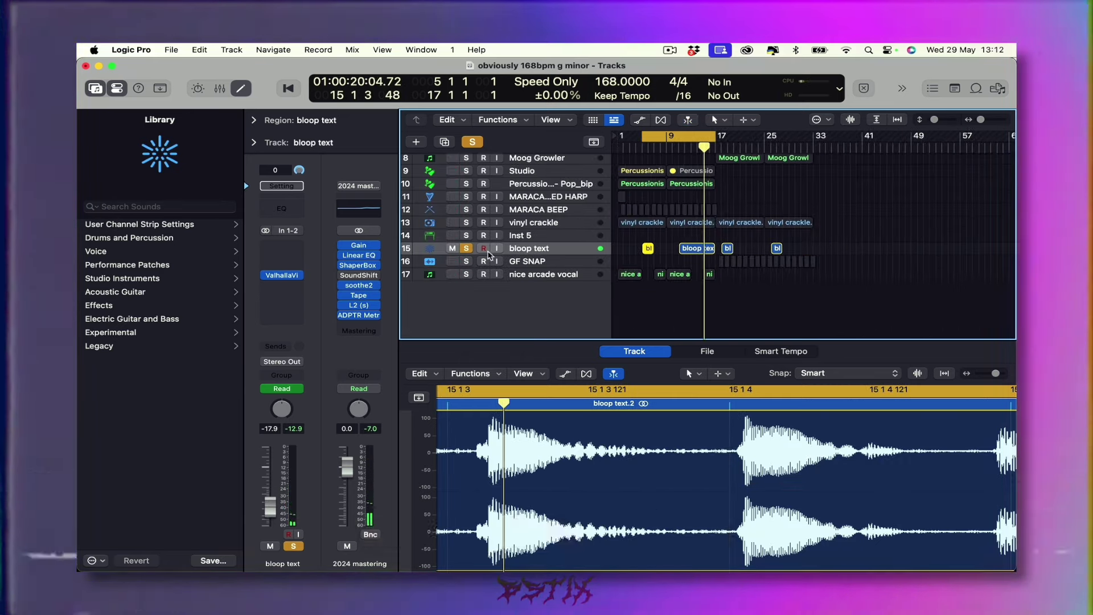
drag(467, 235, 466, 157)
scroll(467, 171, up, 4)
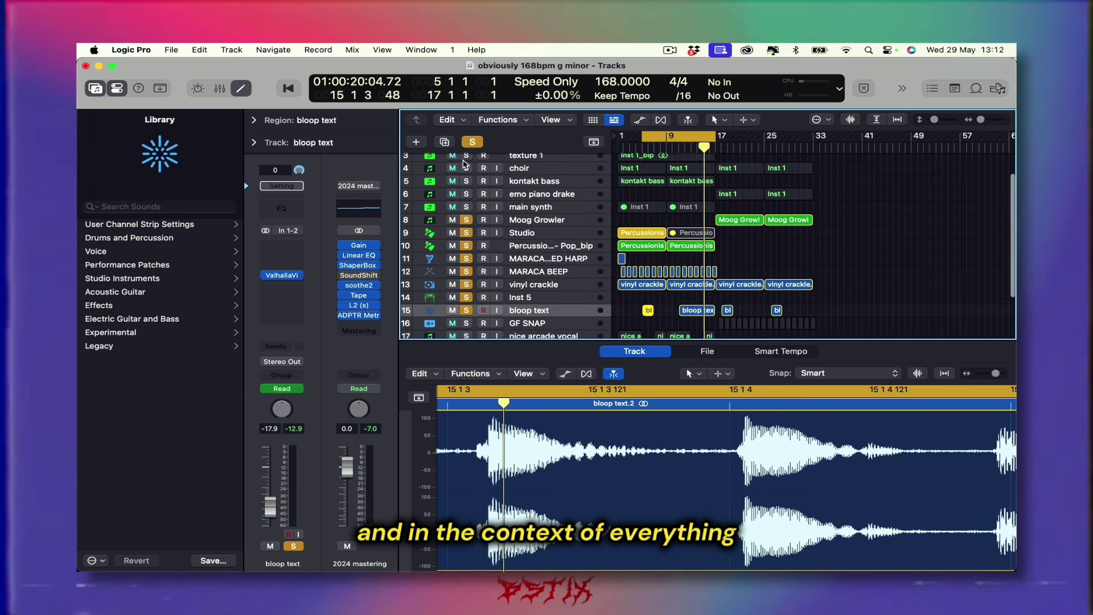
click(466, 159)
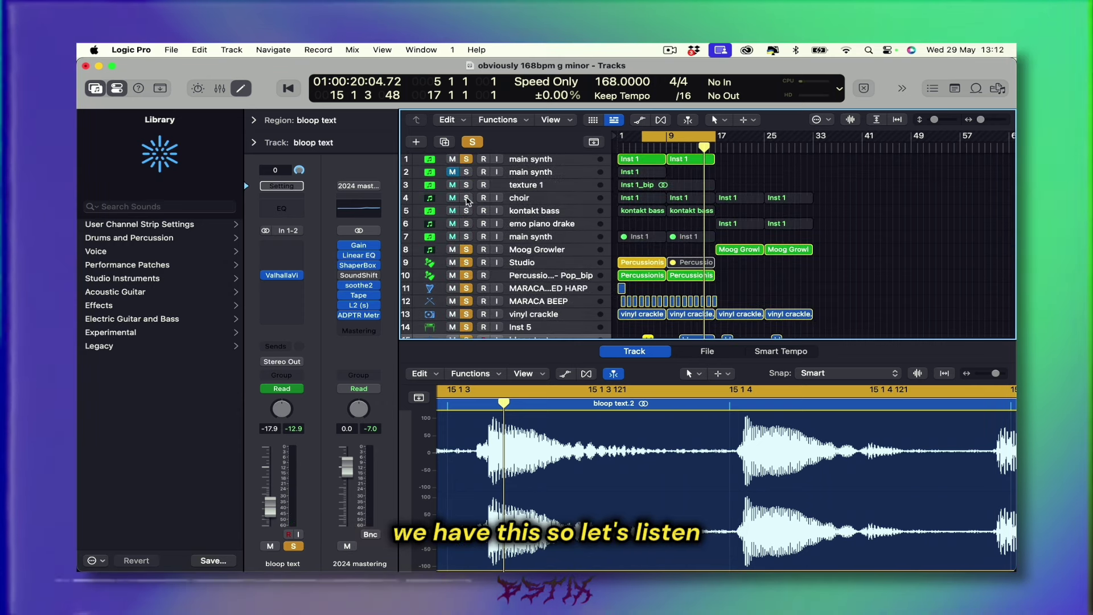
drag(467, 198, 467, 224)
key(space)
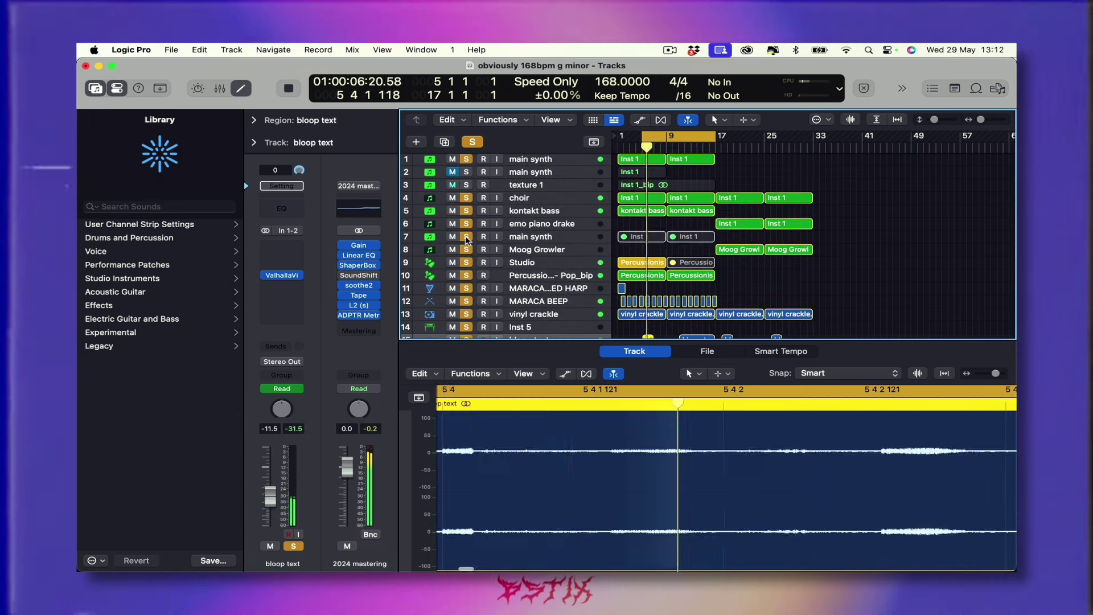
Step: Listen to the layered loop while inspecting the bounced percussion track and the Studio track's first Percussionist - Pop region
scroll(485, 240, down, 3)
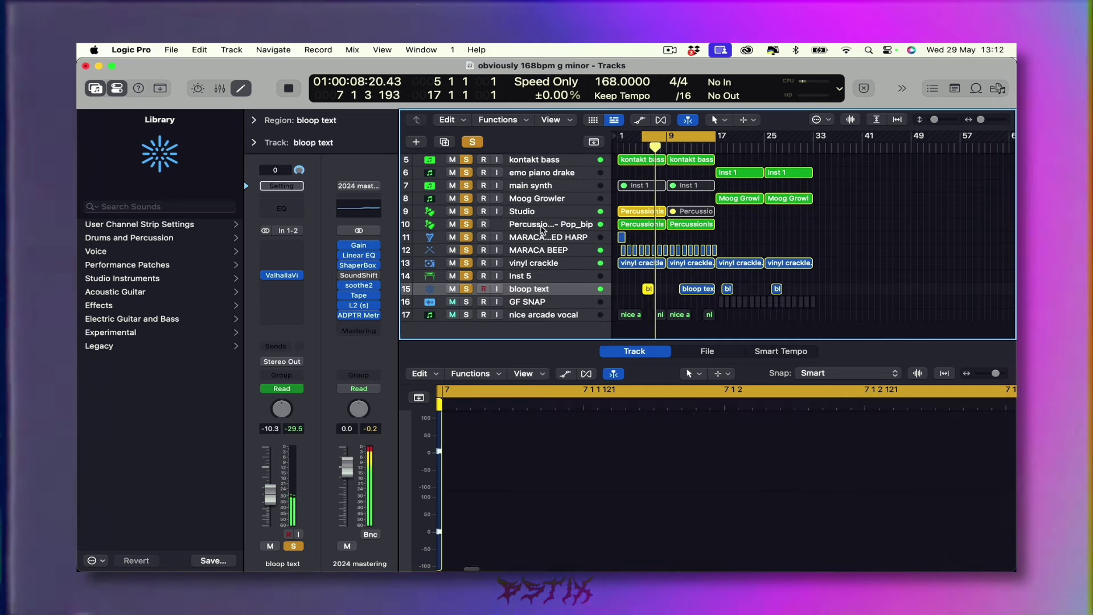
click(530, 227)
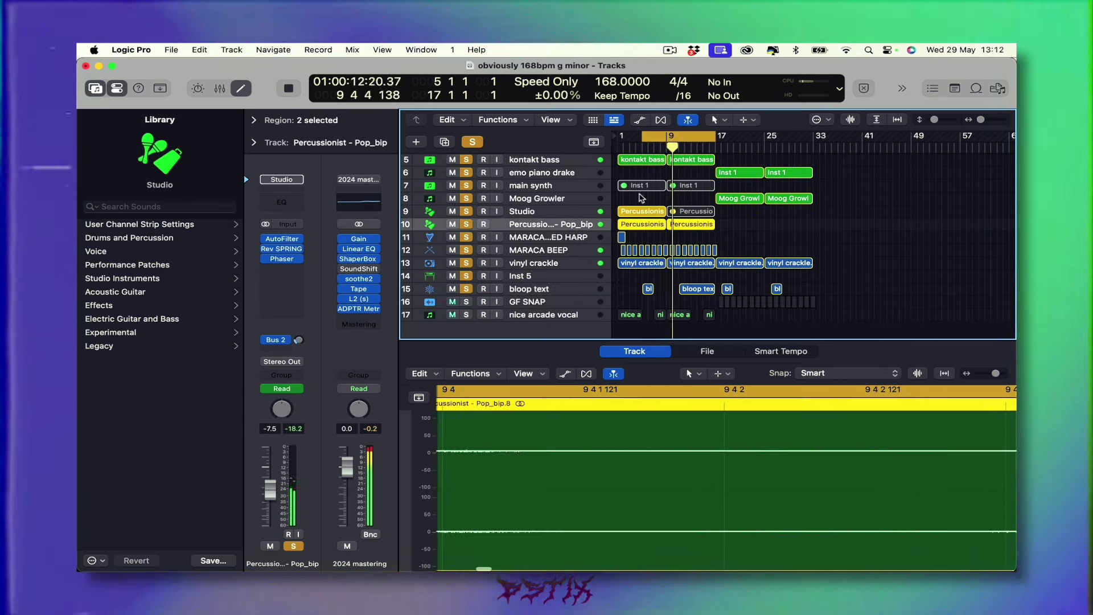
click(639, 200)
click(638, 209)
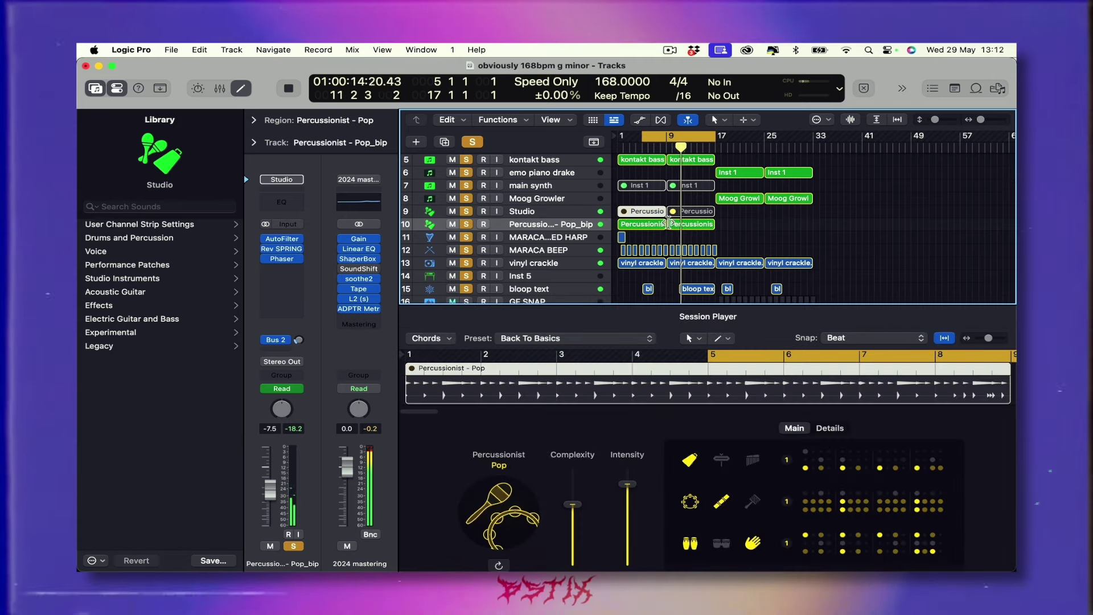
scroll(666, 245, down, 3)
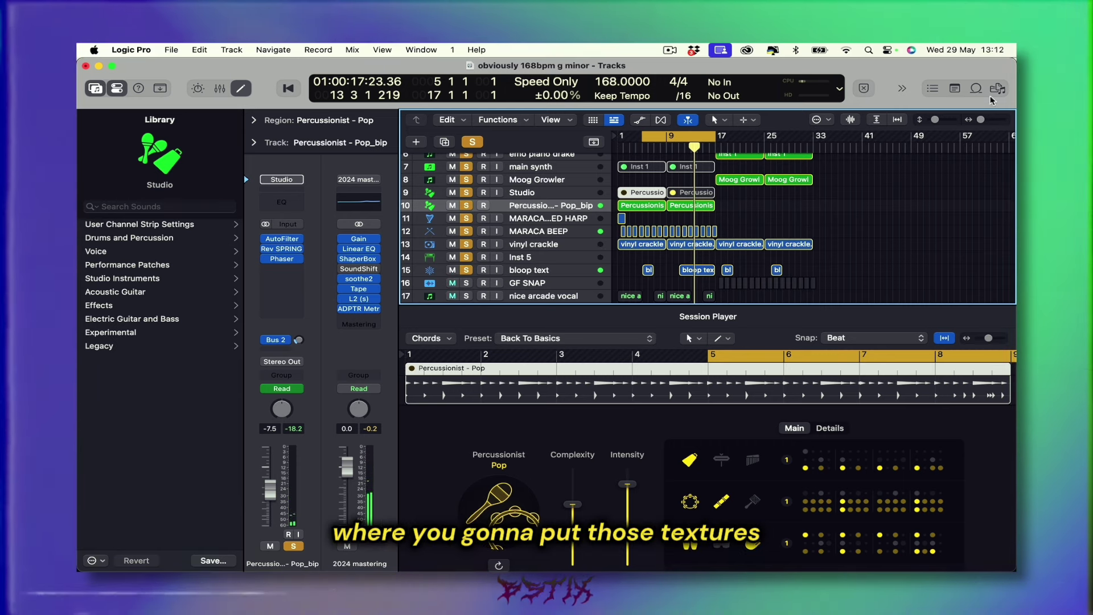
Step: Show the bloop text track's volume automation, examine its curve across the regions, and hide the automation again
drag(935, 121, 933, 121)
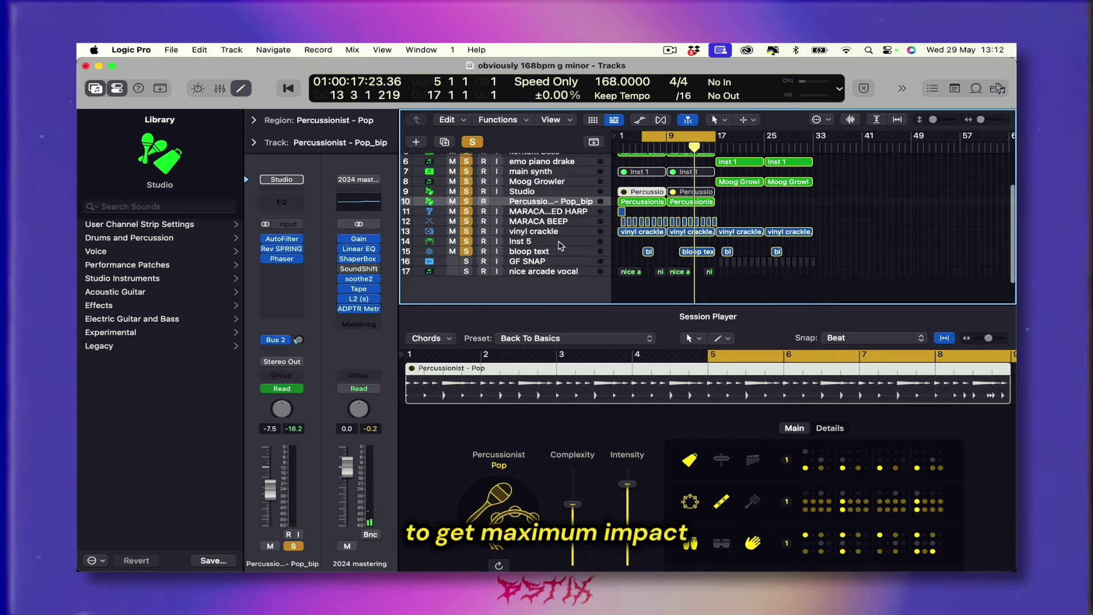
click(537, 251)
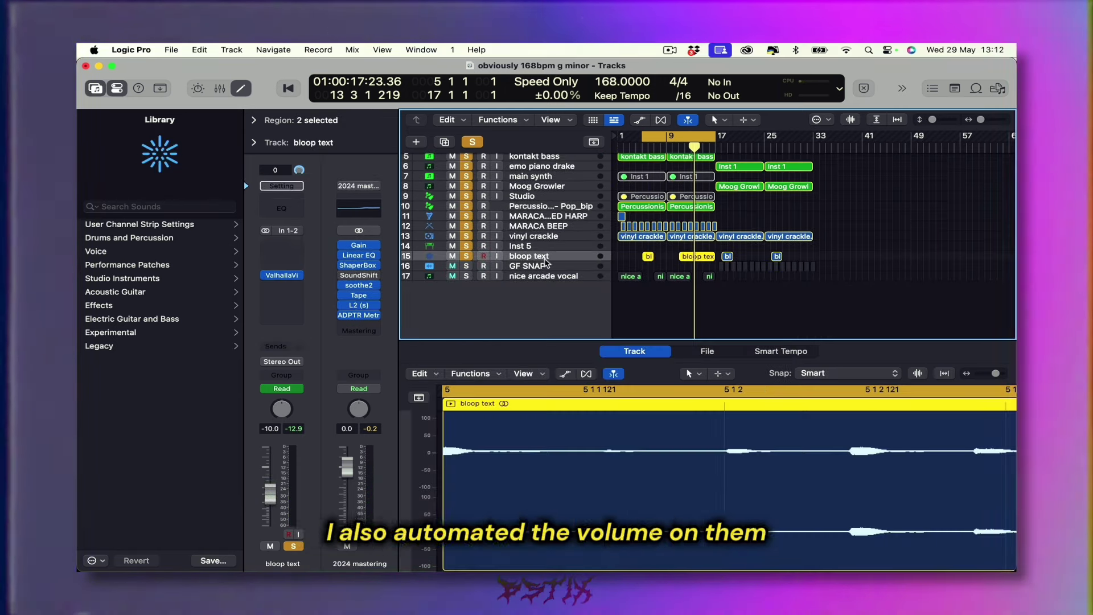
key(a)
scroll(634, 260, up, 5)
scroll(633, 259, left, 2)
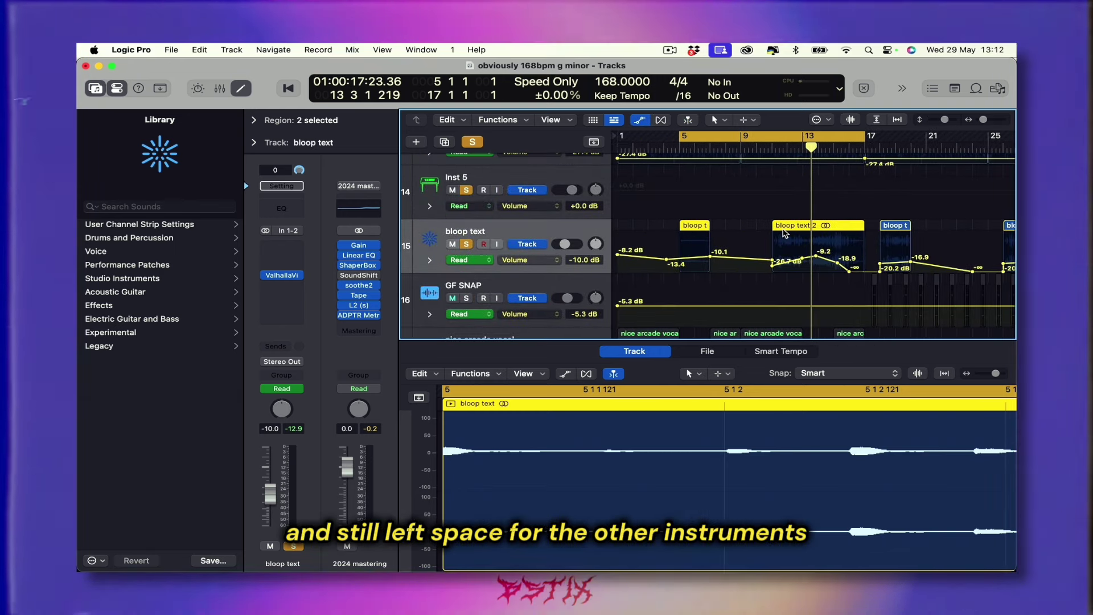
key(a)
key(super+Left)
key(super+Left)
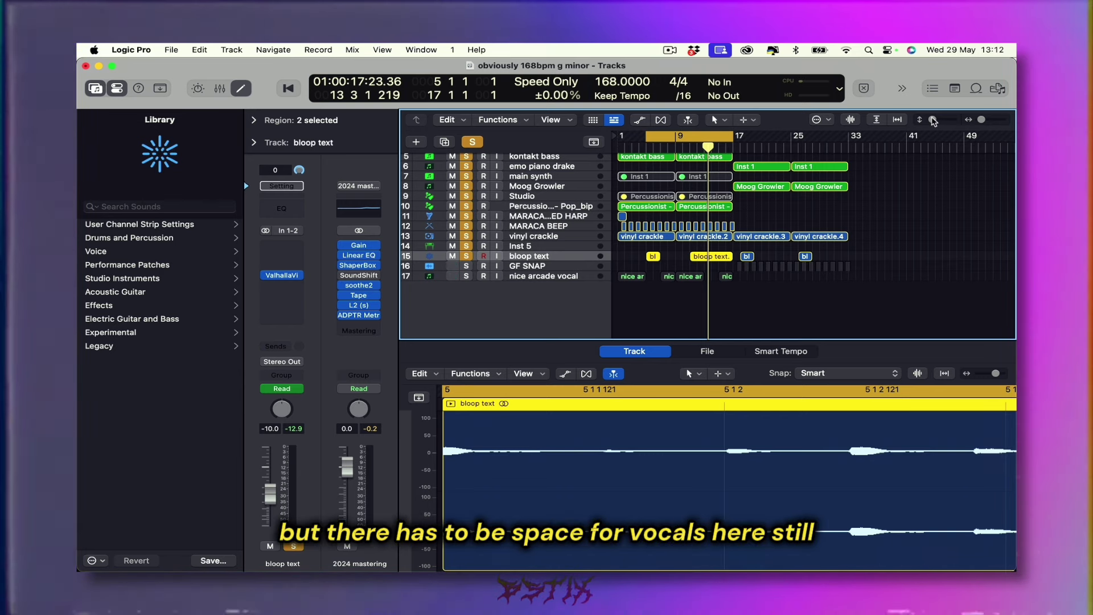
Step: Solo only the first main synth track, play it from bar 5, and clear the solo again
drag(935, 121, 931, 121)
scroll(683, 165, up, 2)
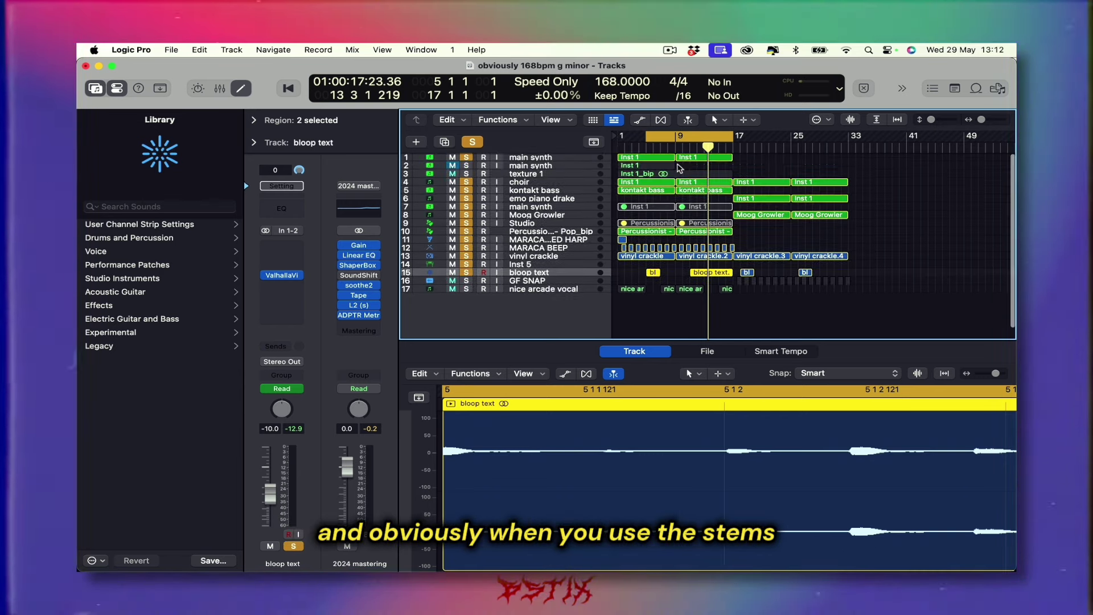
click(467, 157)
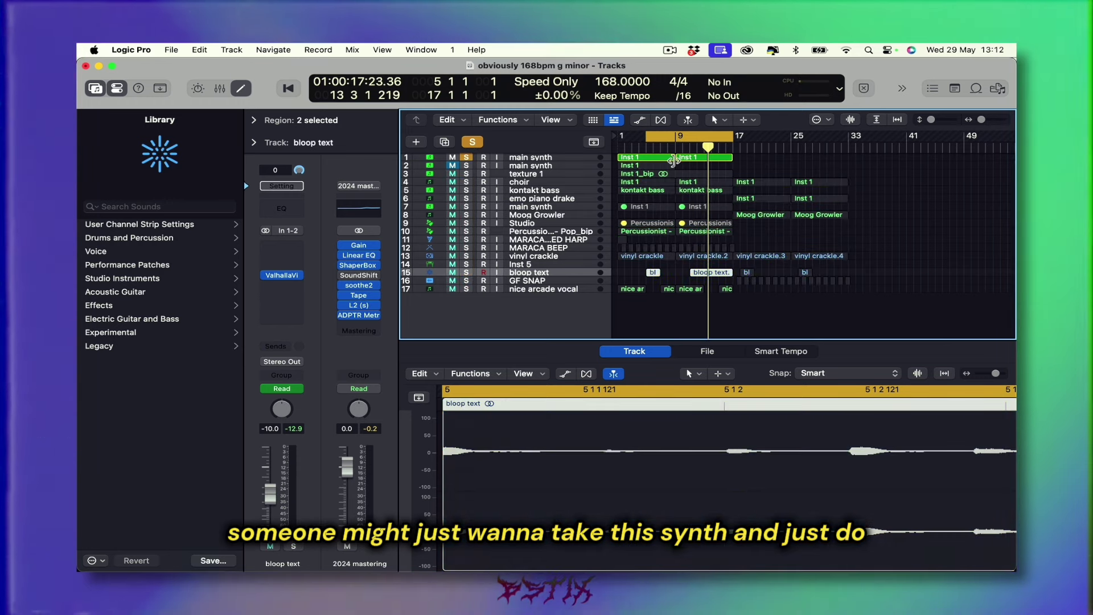
key(space)
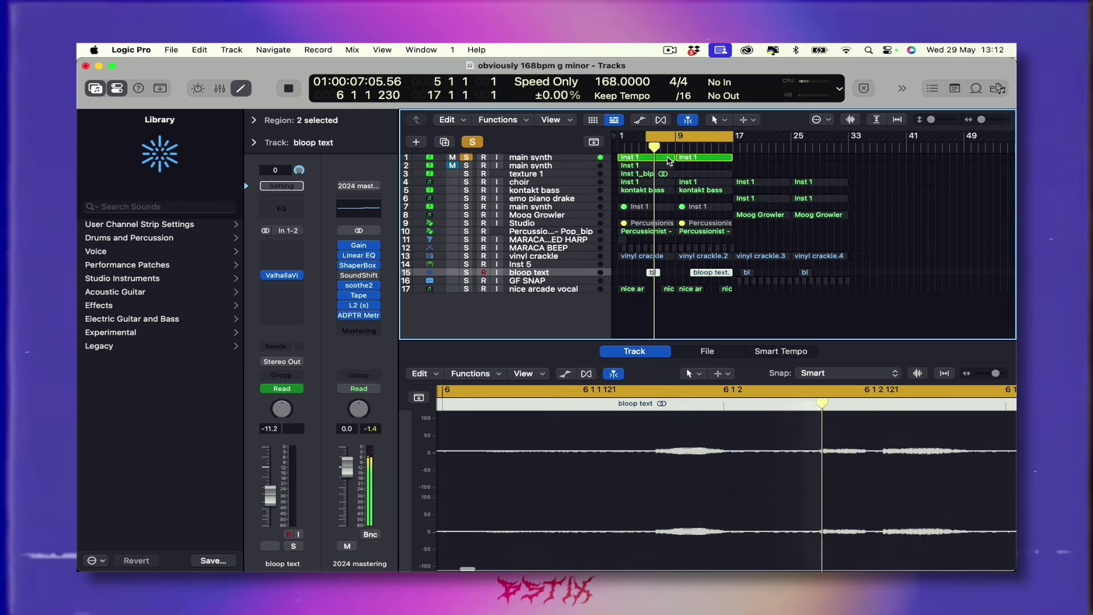
key(space)
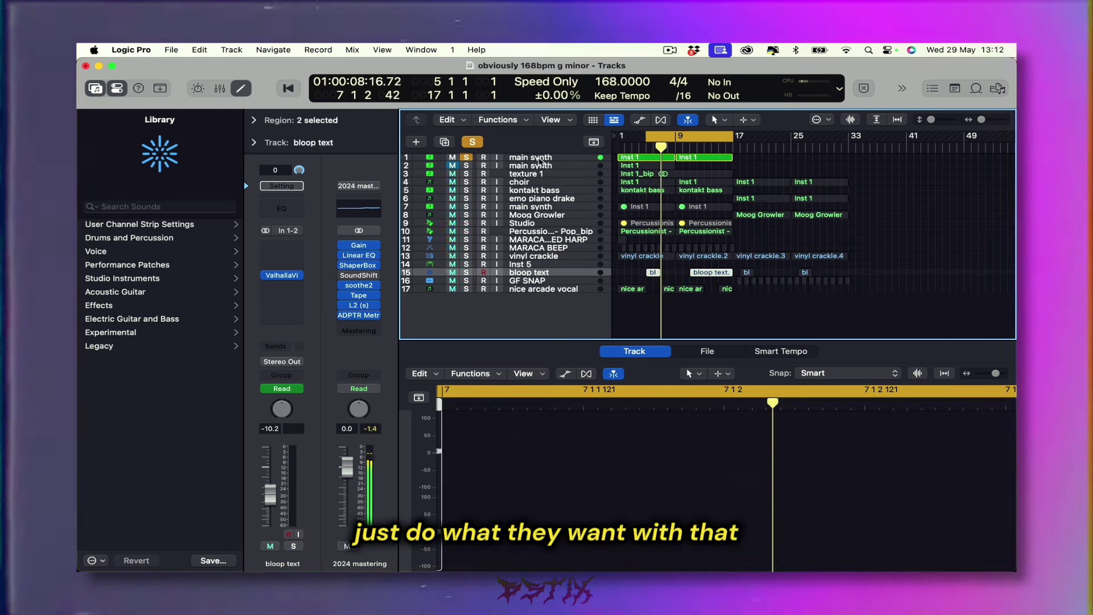
click(467, 157)
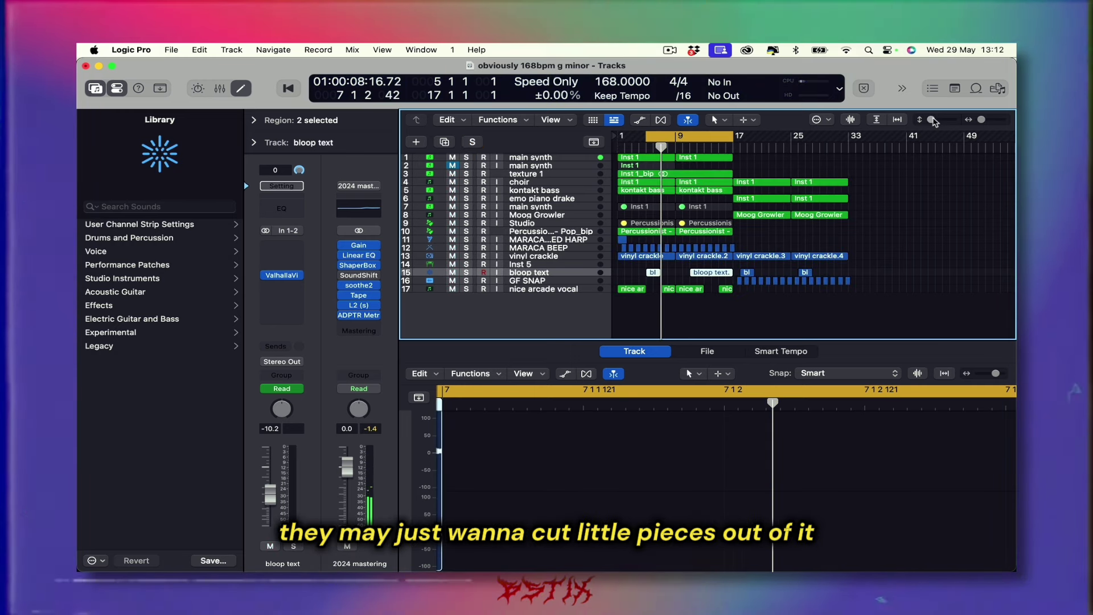
Step: Set the cycle range to the B section, from bar 17 to bar 33
drag(932, 120, 938, 120)
scroll(699, 219, down, 3)
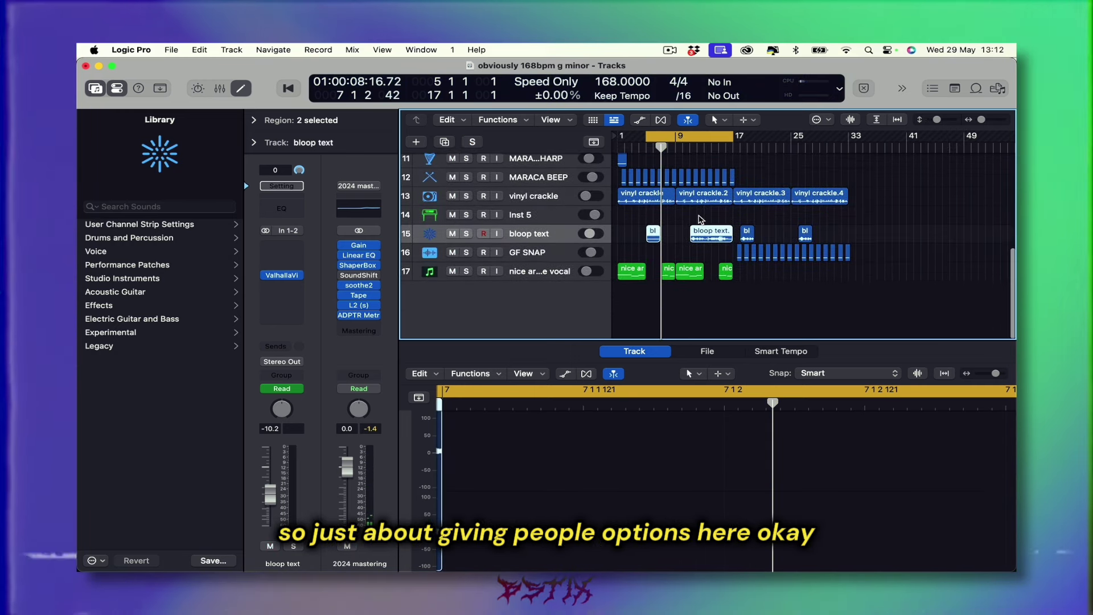
click(733, 137)
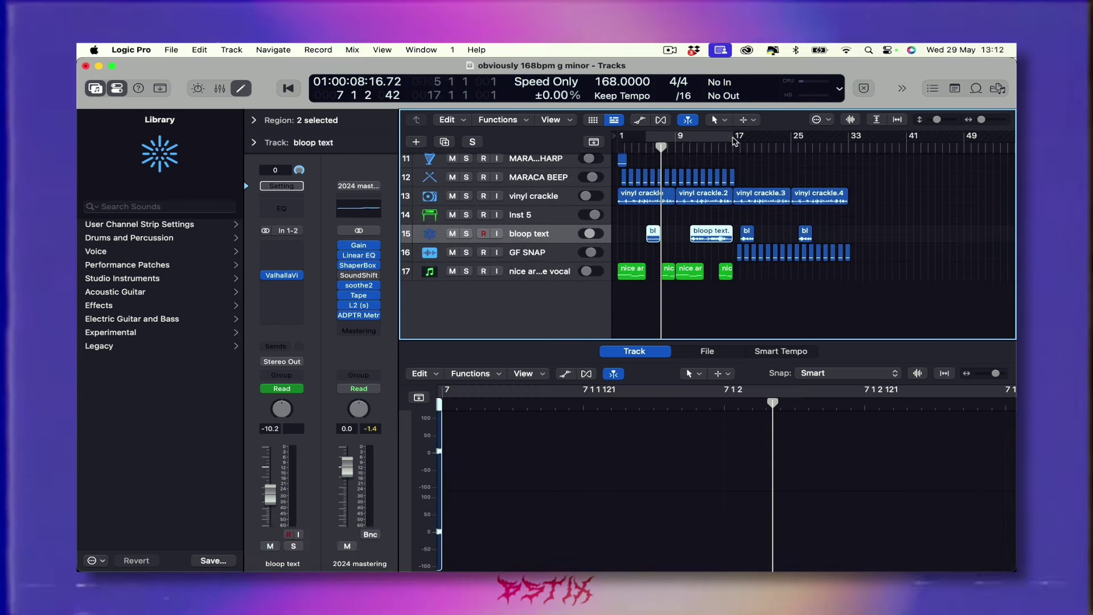
drag(736, 142, 850, 141)
scroll(848, 227, up, 5)
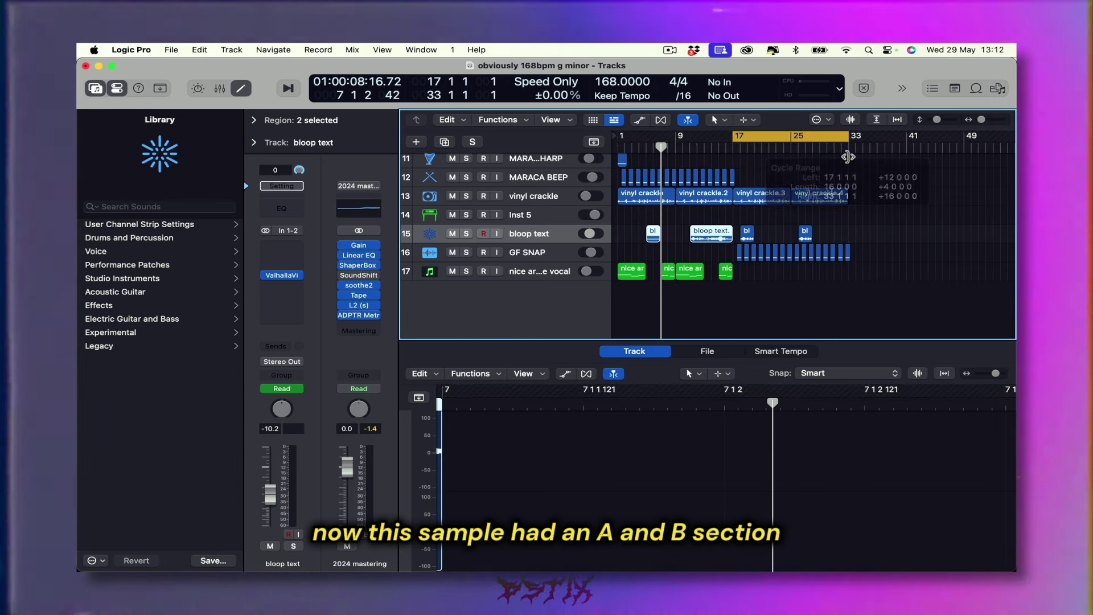
scroll(852, 231, up, 1)
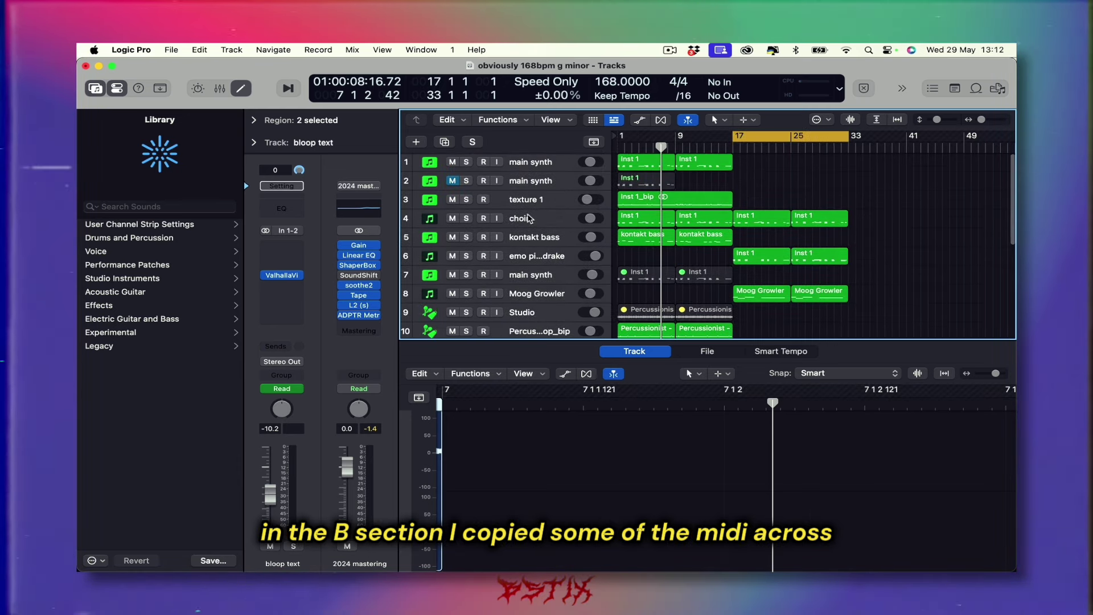
Step: Select the emo piano drake track, view its LABS Soft Piano instrument, and close the plug-in window
click(530, 219)
click(534, 256)
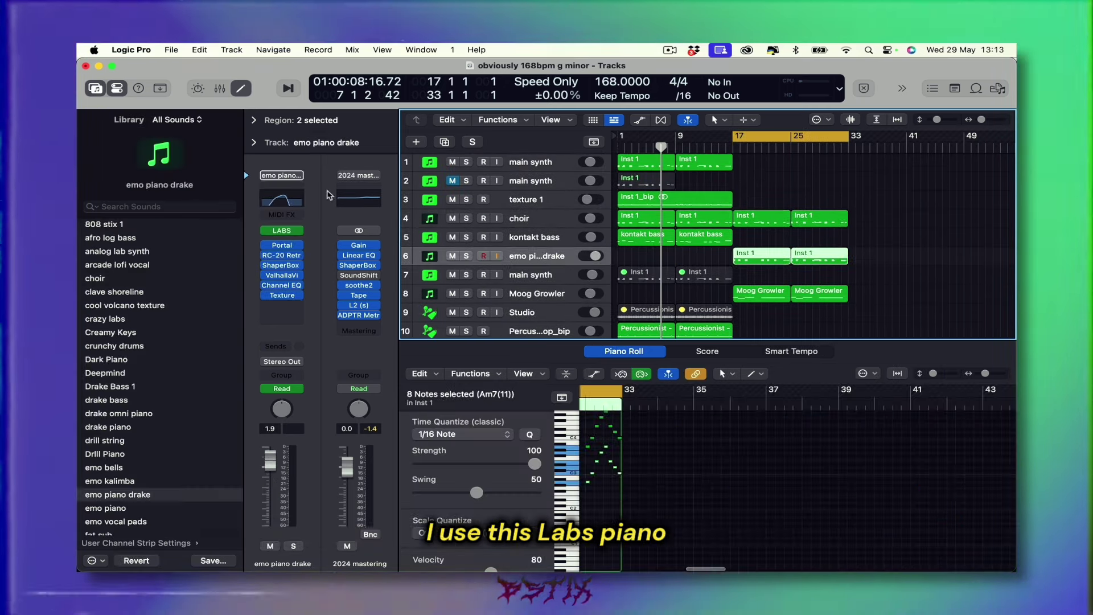
click(281, 230)
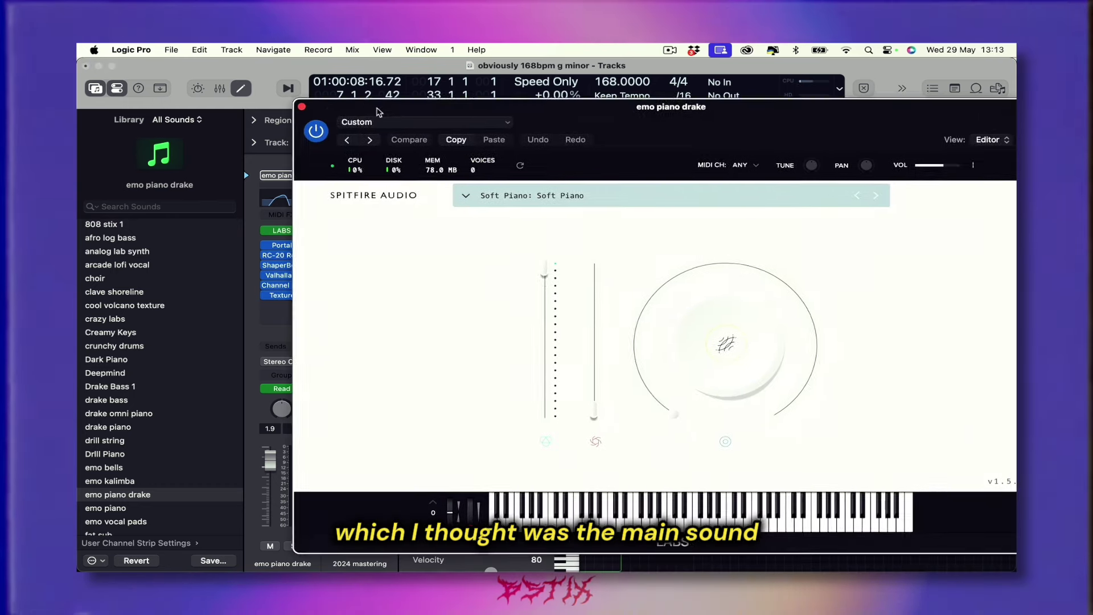
click(288, 94)
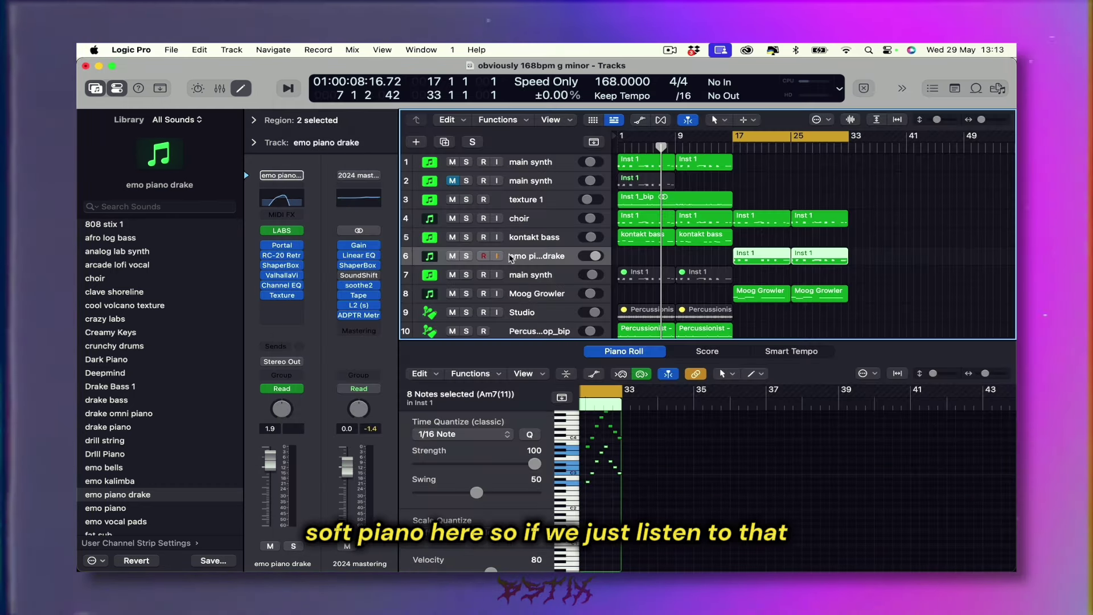
Step: Solo the emo piano drake track and play its part from bar 17
click(466, 256)
key(space)
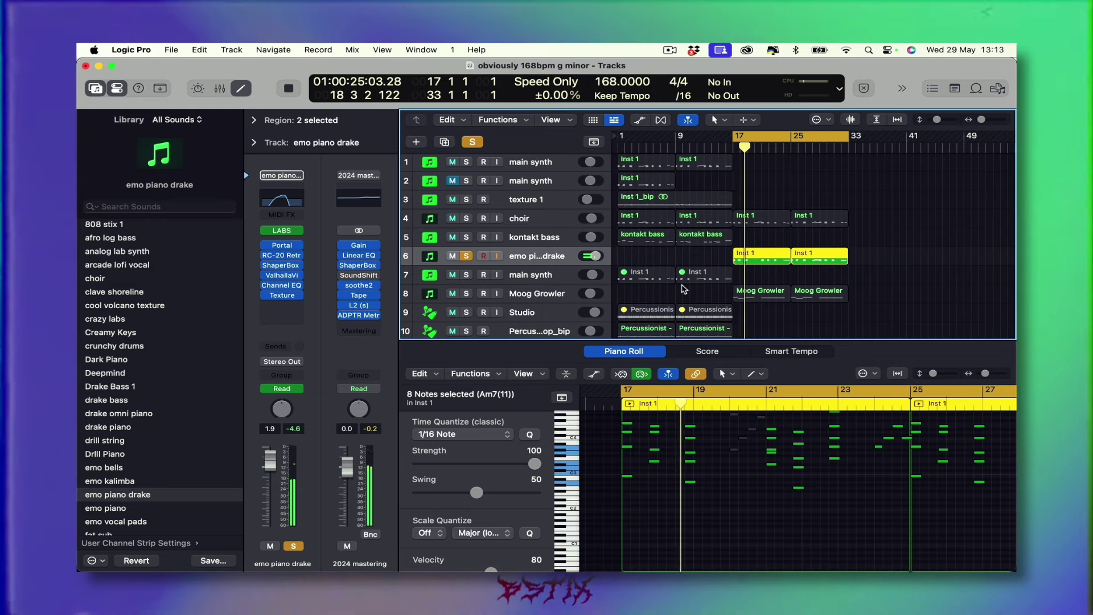
key(space)
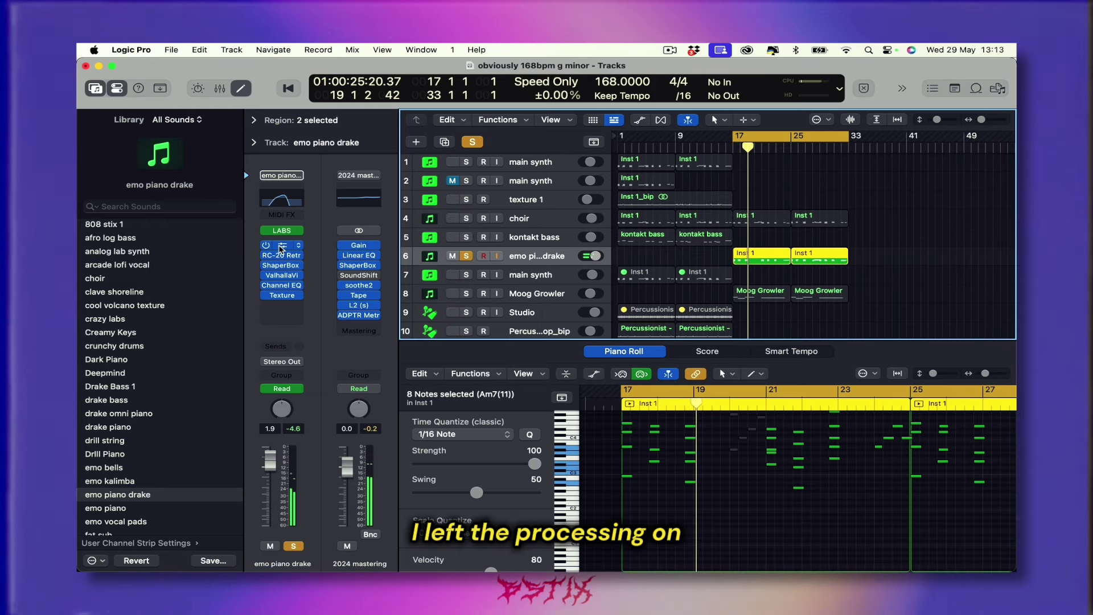
Step: Examine the Portal effect on emo piano drake with its TIMETRAVELER preset and preset browser, close it, and reselect the piano track
click(281, 247)
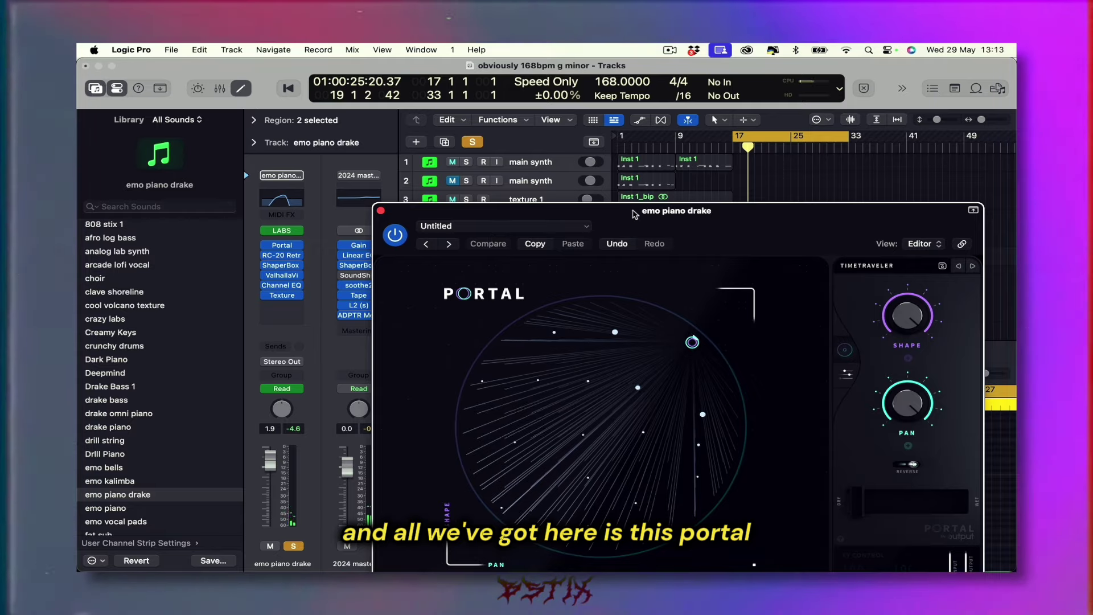
drag(637, 213, 468, 69)
click(719, 124)
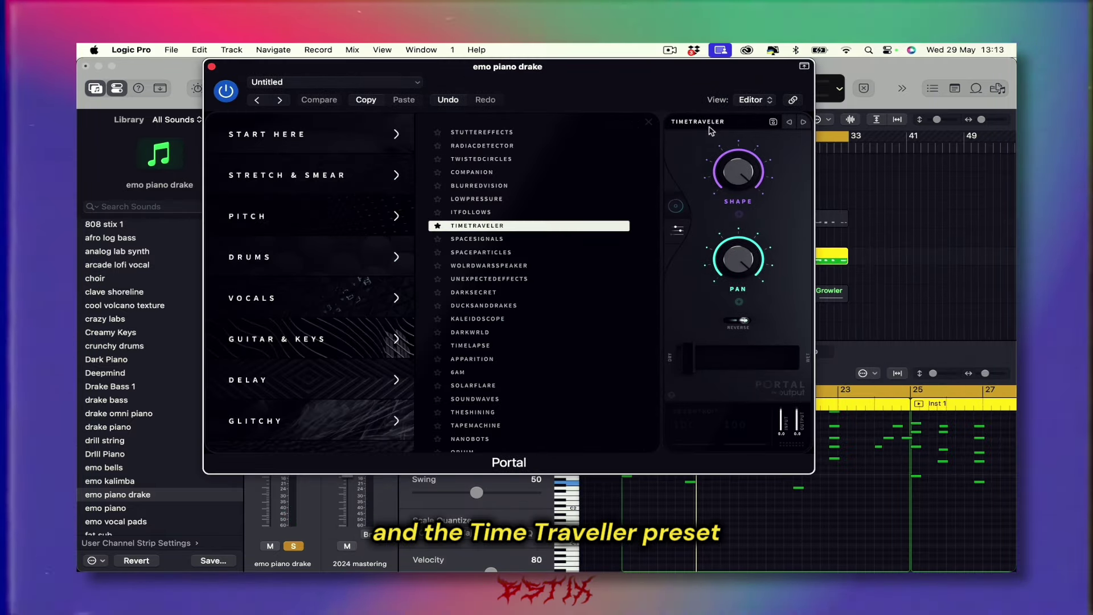
scroll(313, 303, down, 5)
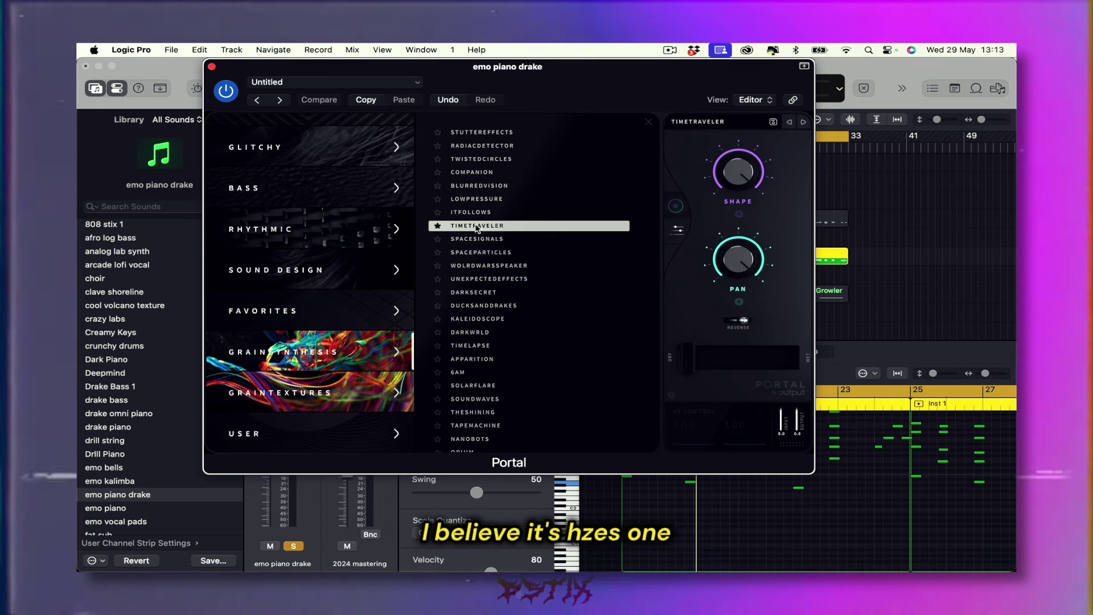
click(212, 67)
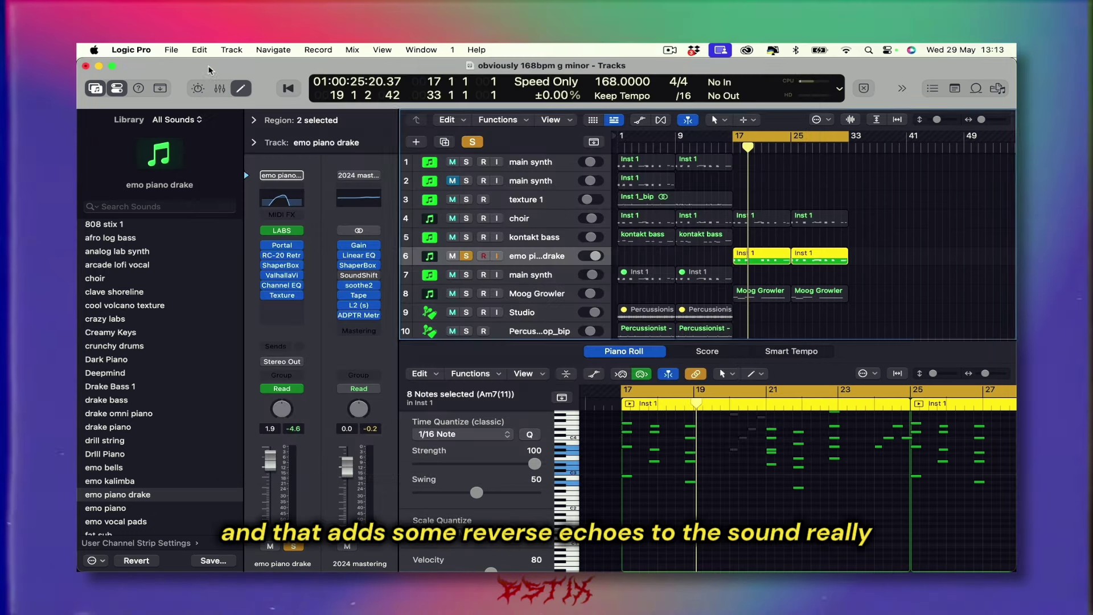
click(702, 257)
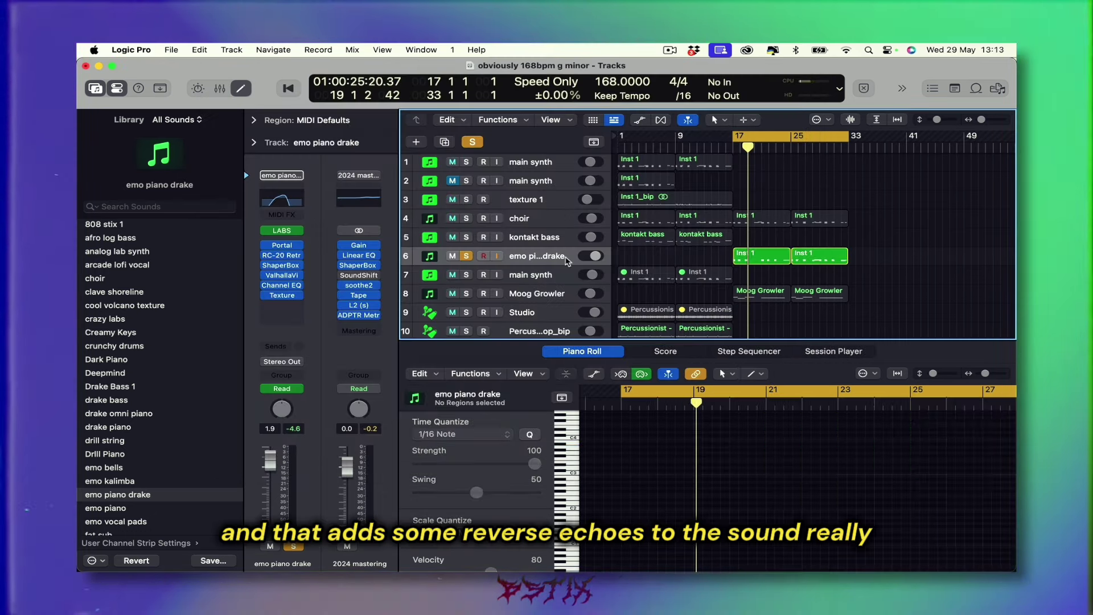
click(532, 258)
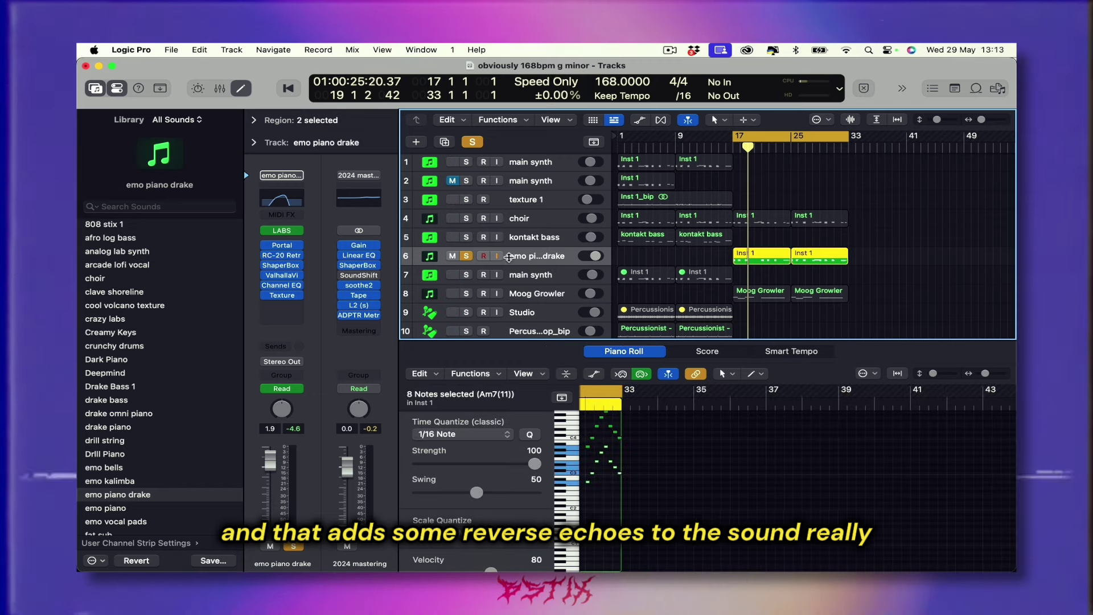
Step: Solo the Moog Growler bass alongside the piano and play both from bar 17
scroll(533, 256, down, 1)
scroll(531, 254, down, 1)
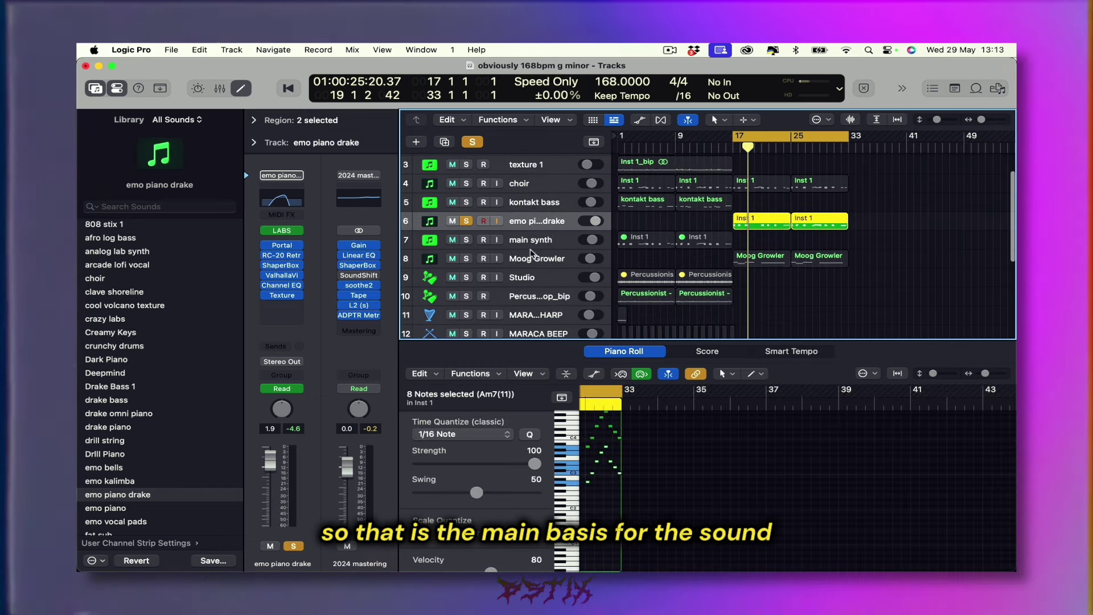
click(468, 260)
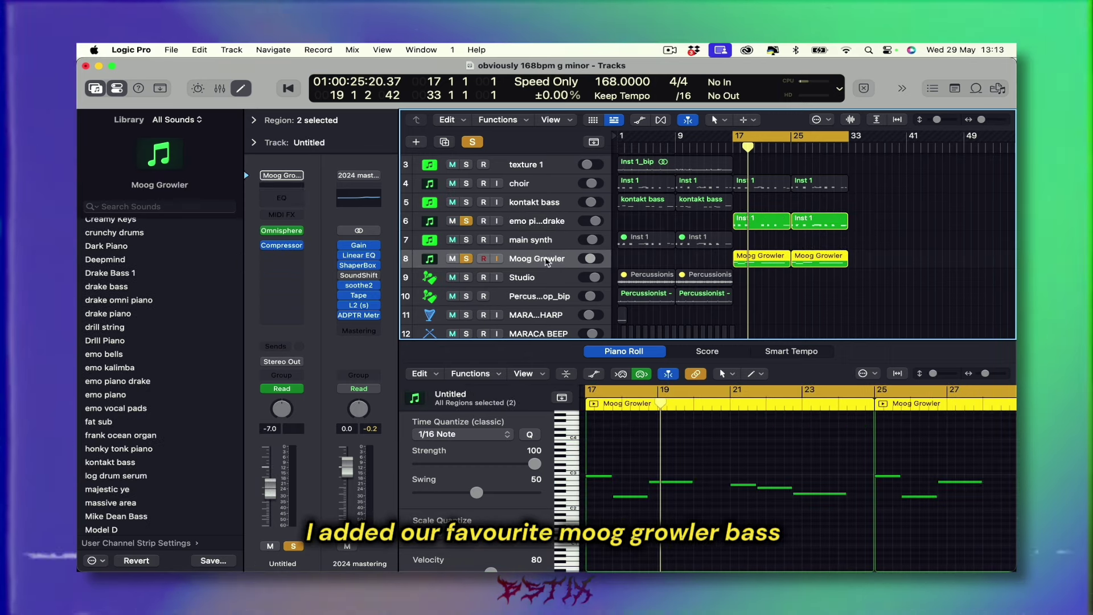
key(space)
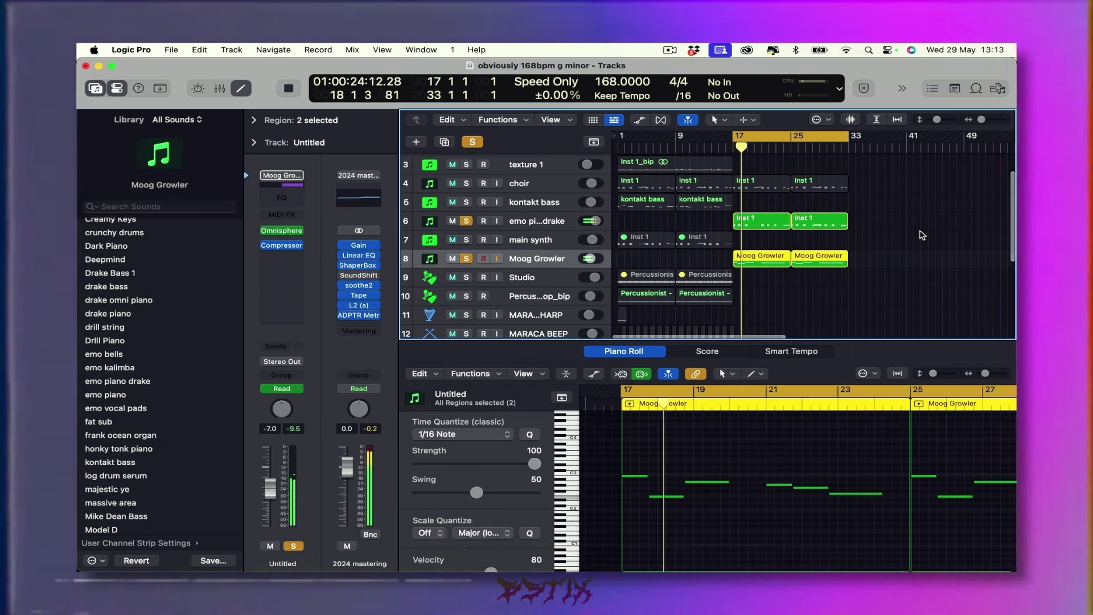
key(space)
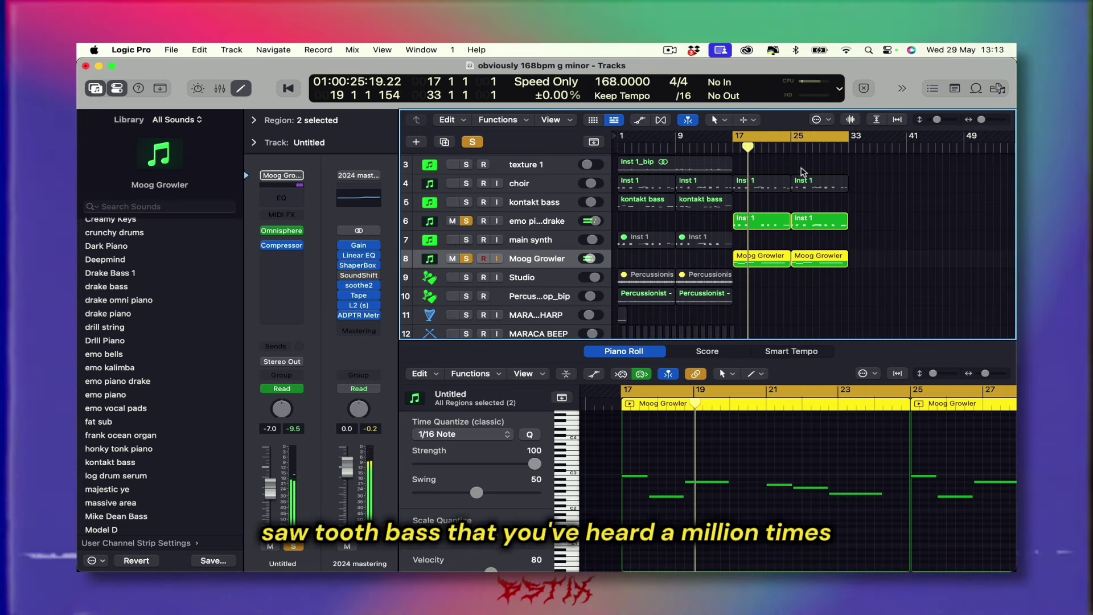
Step: Add the choir track to the soloed piano and Moog Growler and look over its B-section regions
scroll(477, 222, up, 2)
click(477, 222)
scroll(805, 276, down, 3)
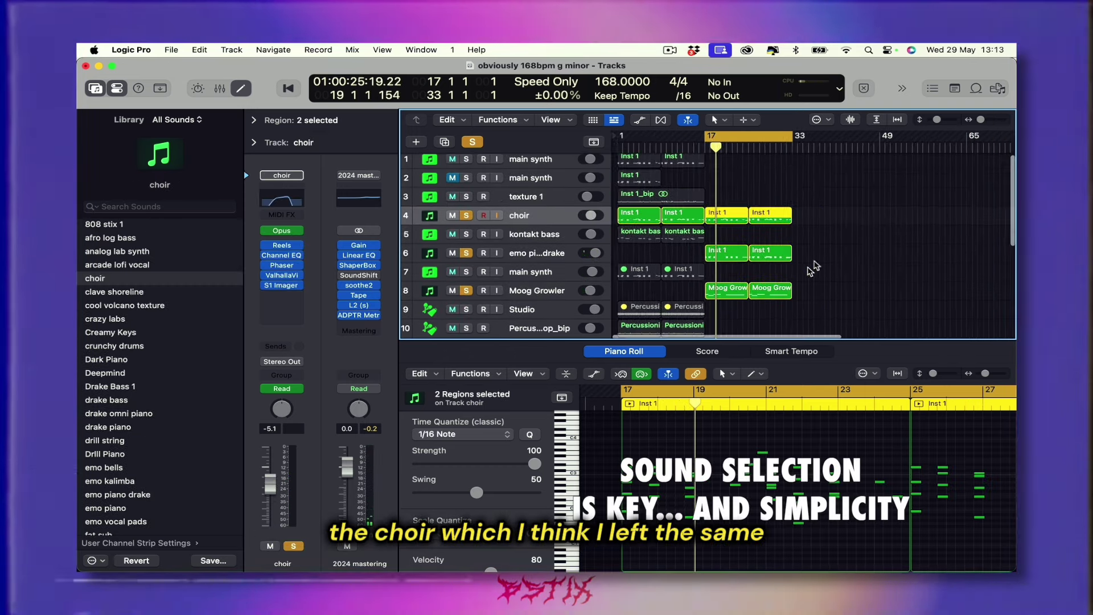
click(803, 222)
scroll(747, 203, up, 1)
scroll(747, 203, down, 6)
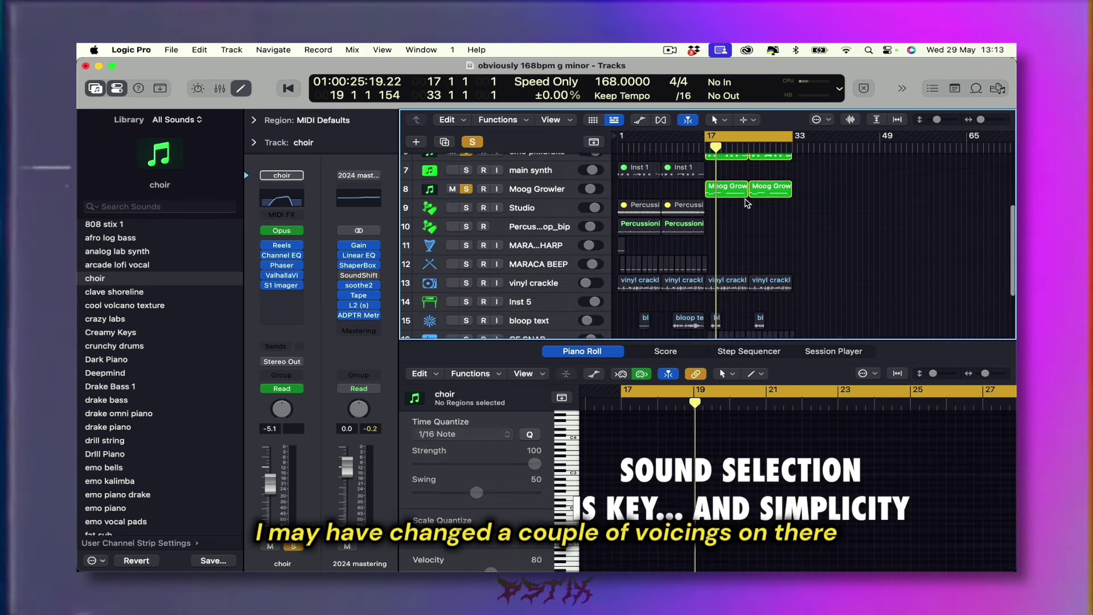
Step: Solo vinyl crackle, bloop text and GF SNAP too while playing from bar 17, and select the GF SNAP track
click(467, 273)
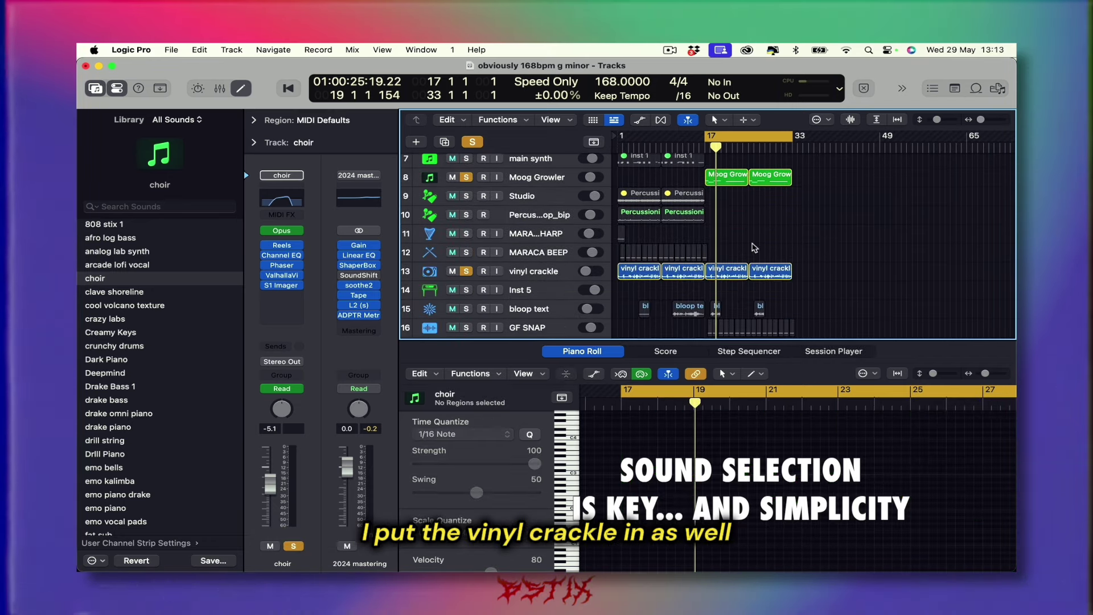
key(space)
scroll(723, 239, down, 2)
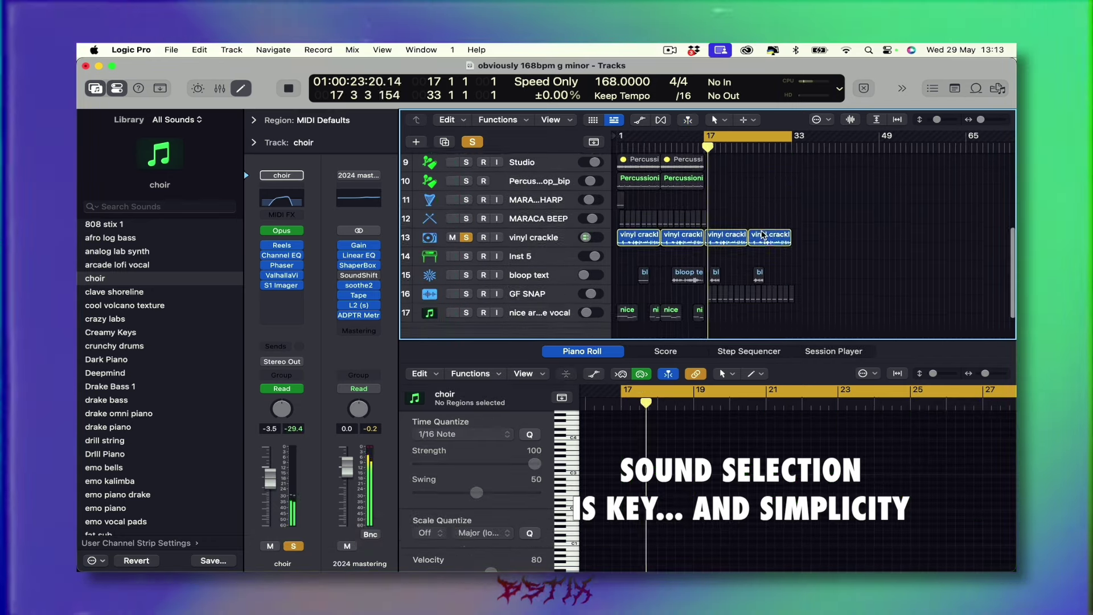
click(466, 266)
click(518, 290)
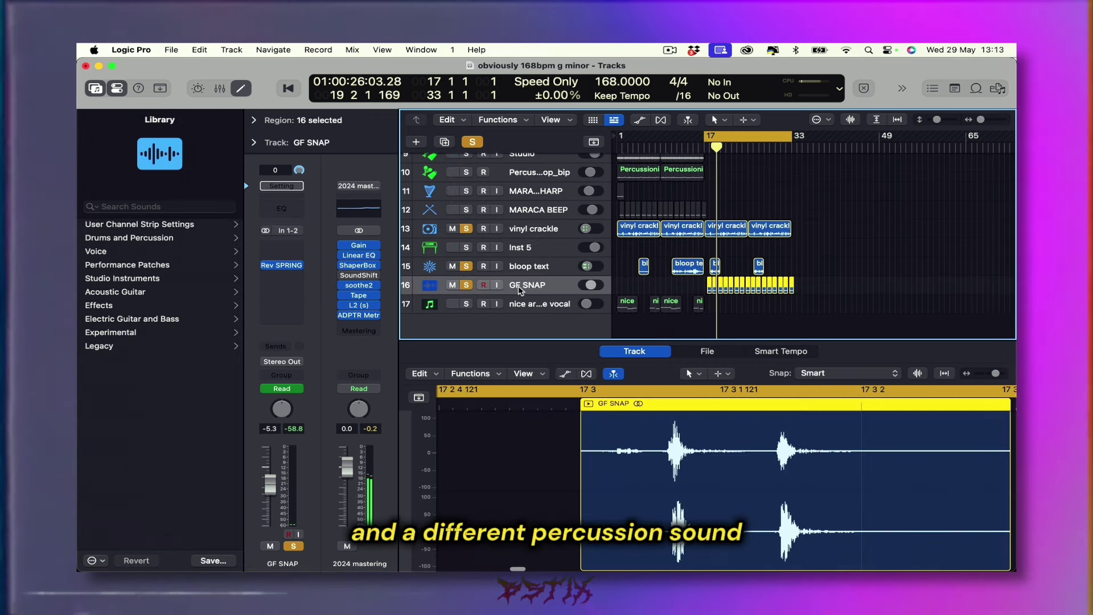
Step: Inspect GF SNAP's Rev SPRING-636 reverb, display its Blend automation curve, and move the playhead to bar 17
click(285, 265)
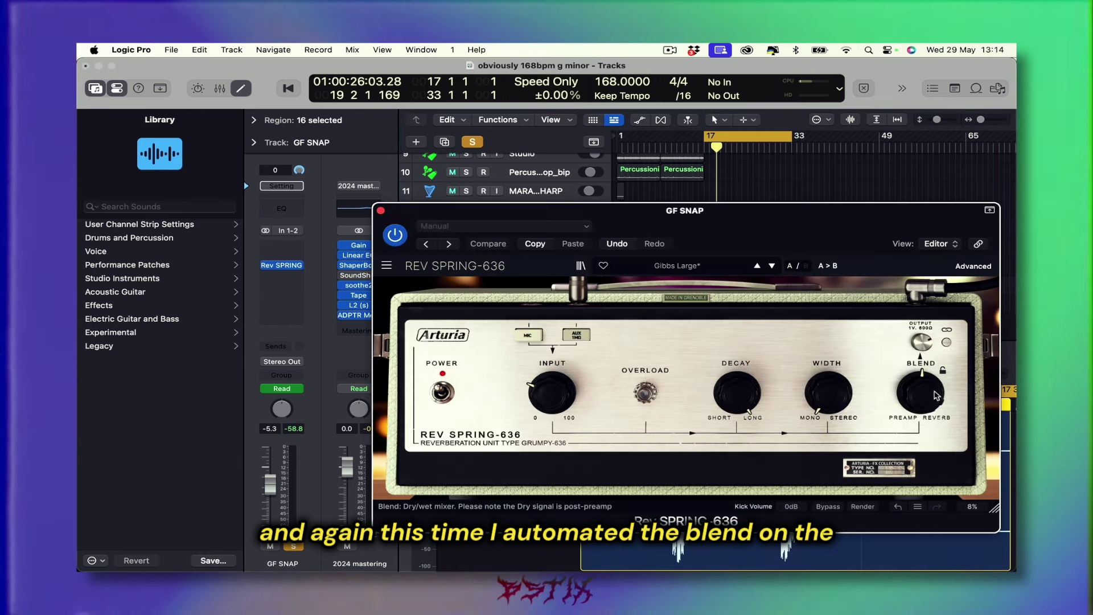
click(381, 210)
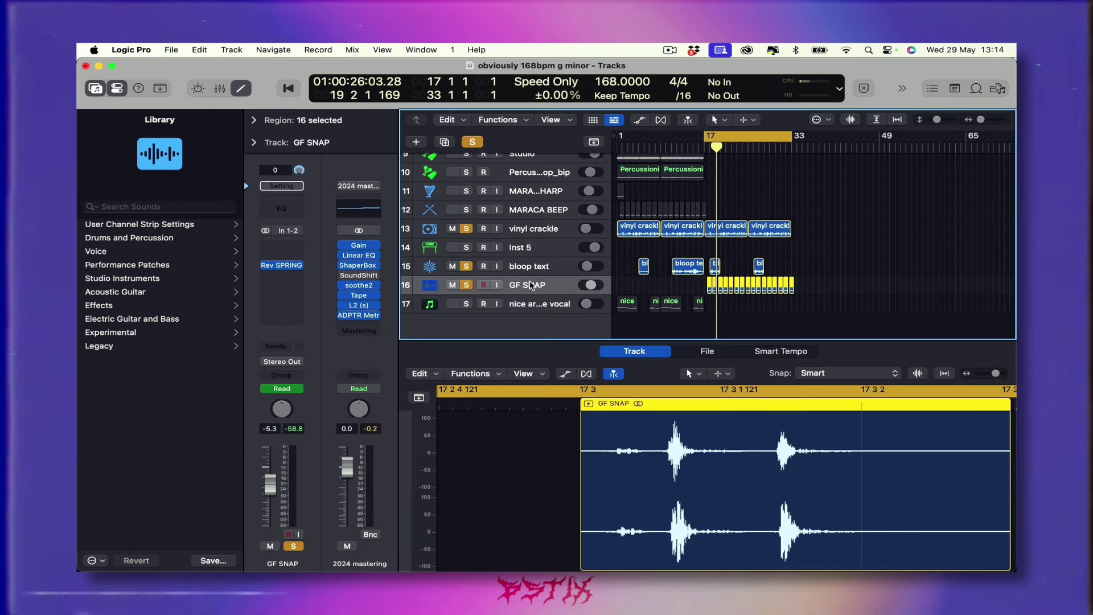
key(a)
click(529, 316)
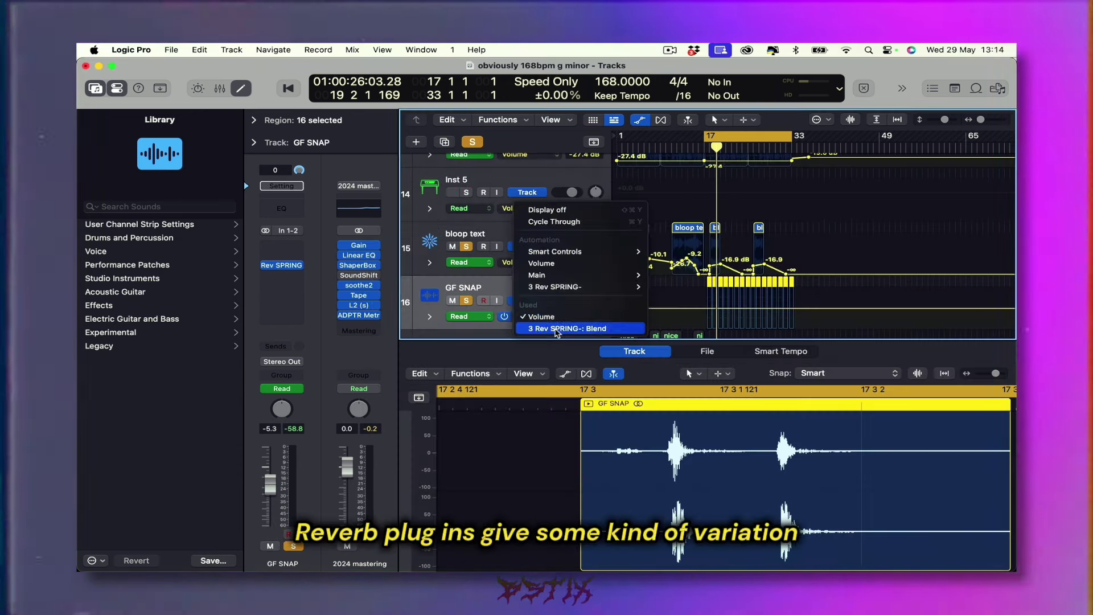
click(555, 326)
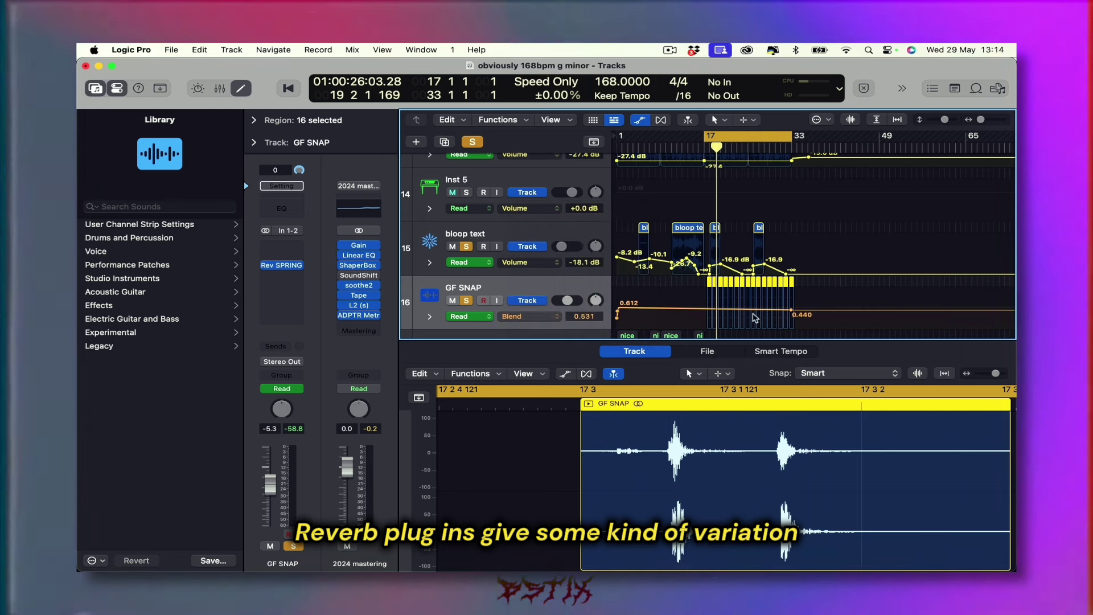
scroll(706, 311, up, 3)
click(707, 310)
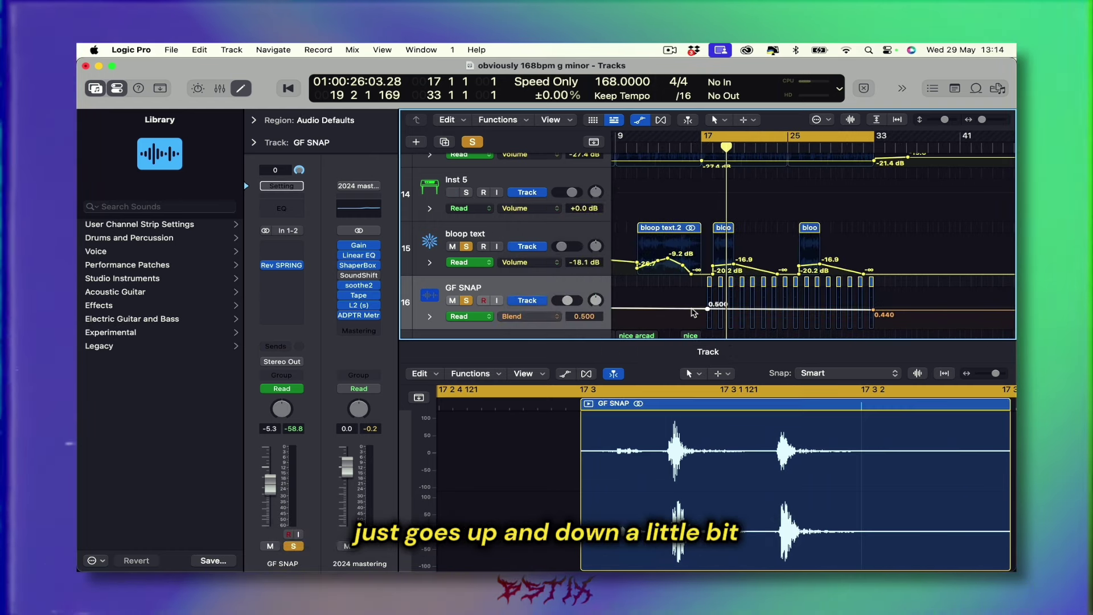
drag(725, 144, 704, 146)
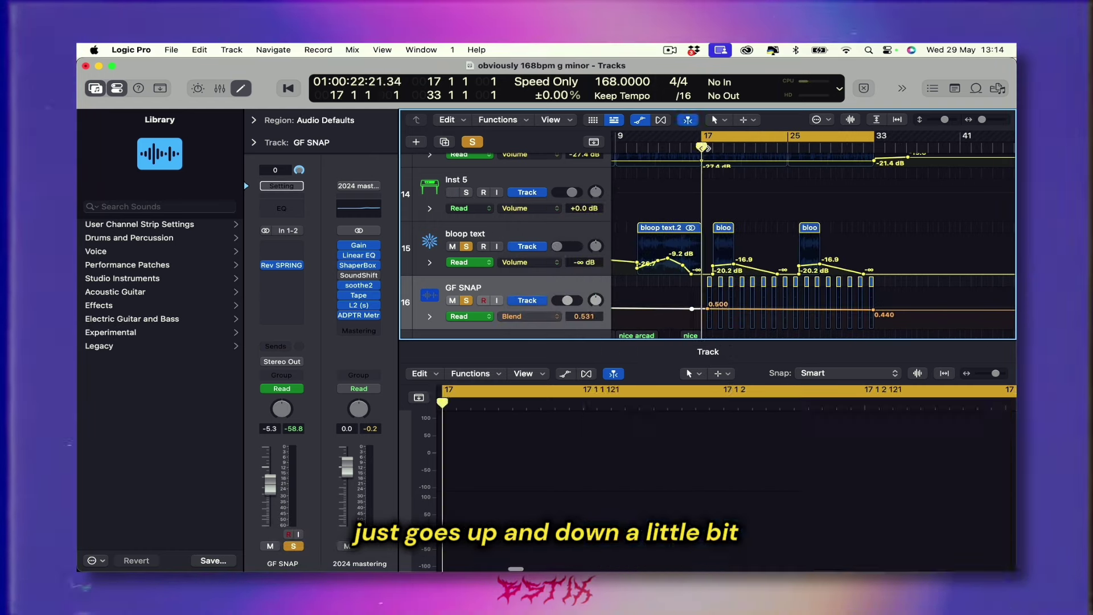
Step: Follow GF SNAP's Blend automation curve during playback from bar 17, then hide the automation and stop playback
click(751, 305)
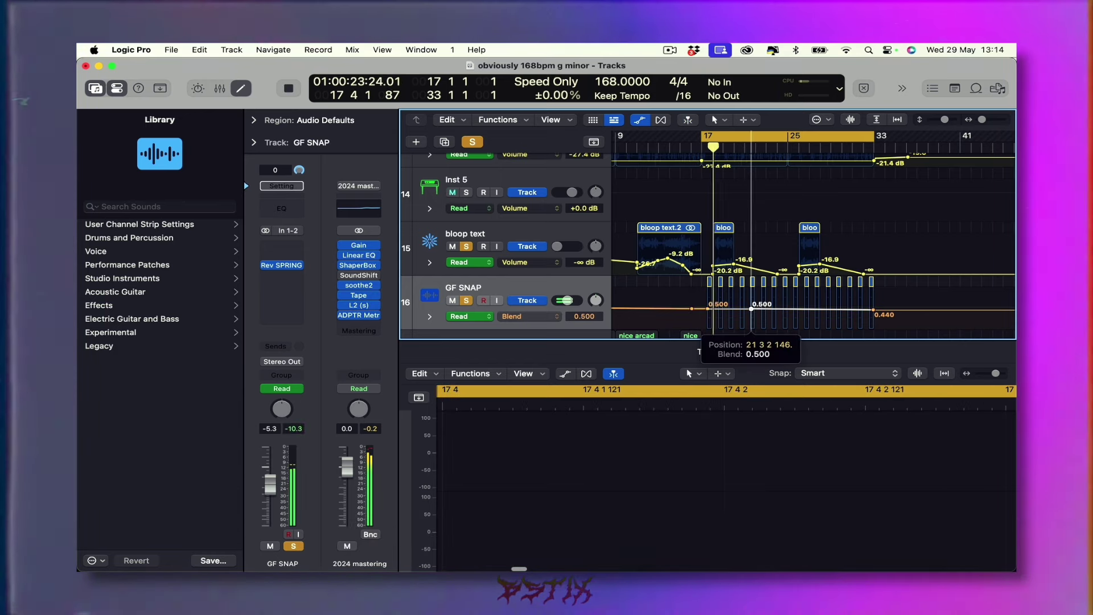
drag(751, 305, 838, 315)
click(807, 307)
click(838, 307)
key(a)
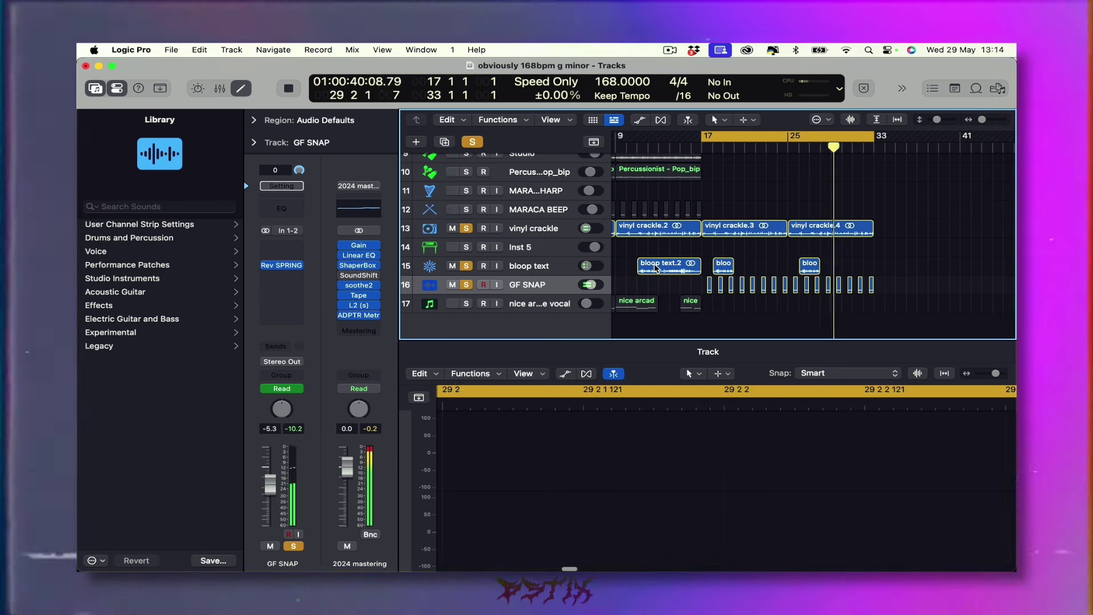
key(space)
Step: Return the cycle range to bars 1–17 and solo only the nice arcade vocal track with its four regions selected
scroll(778, 223, up, 8)
scroll(778, 223, down, 3)
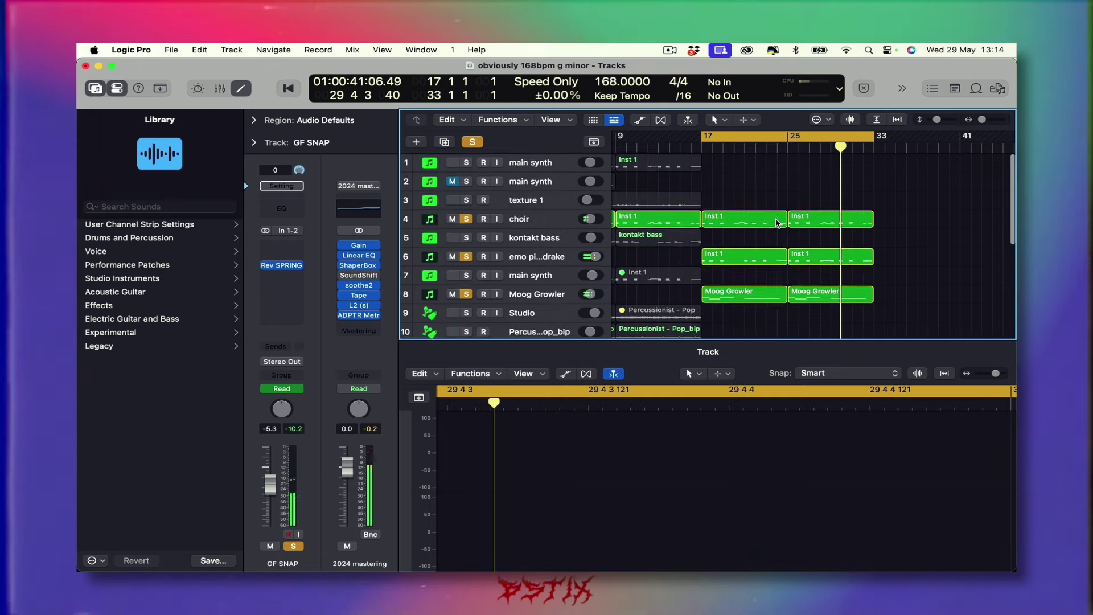
scroll(777, 223, down, 3)
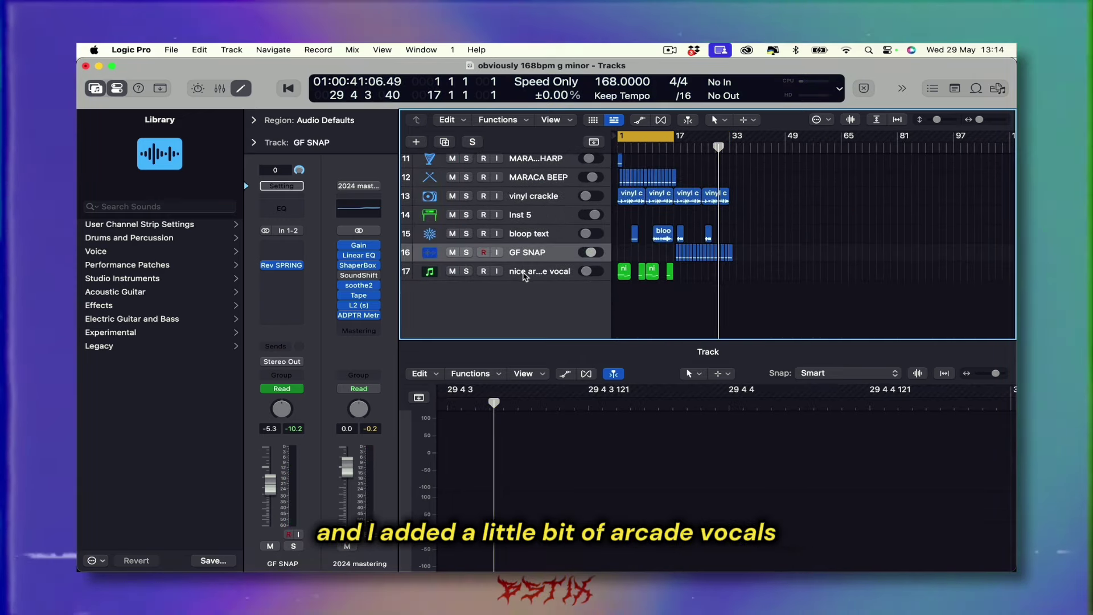
click(525, 277)
key(z)
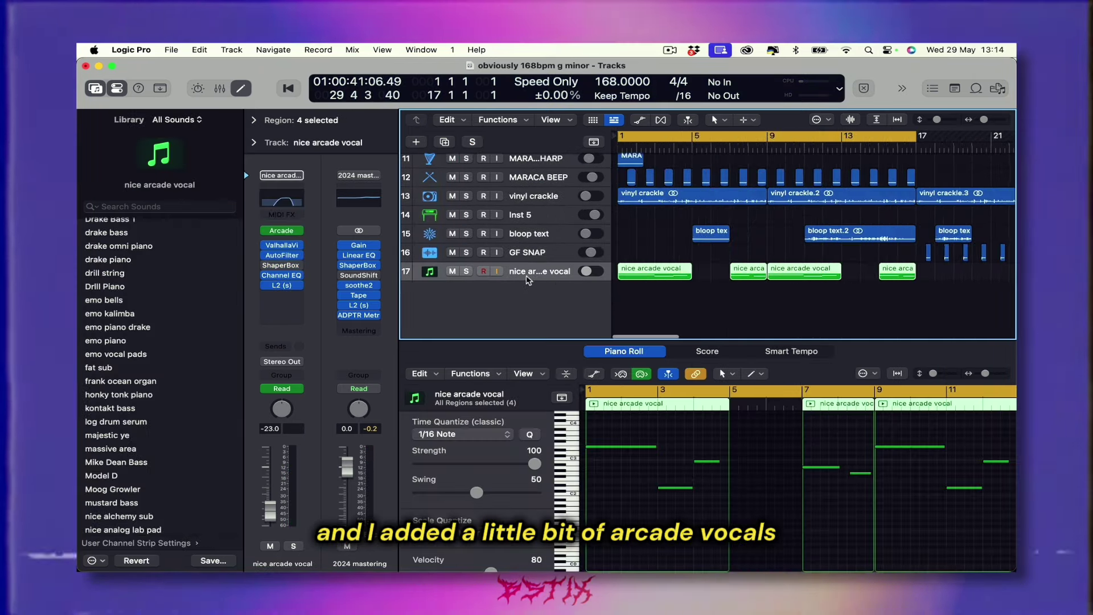
key(ctrl+s)
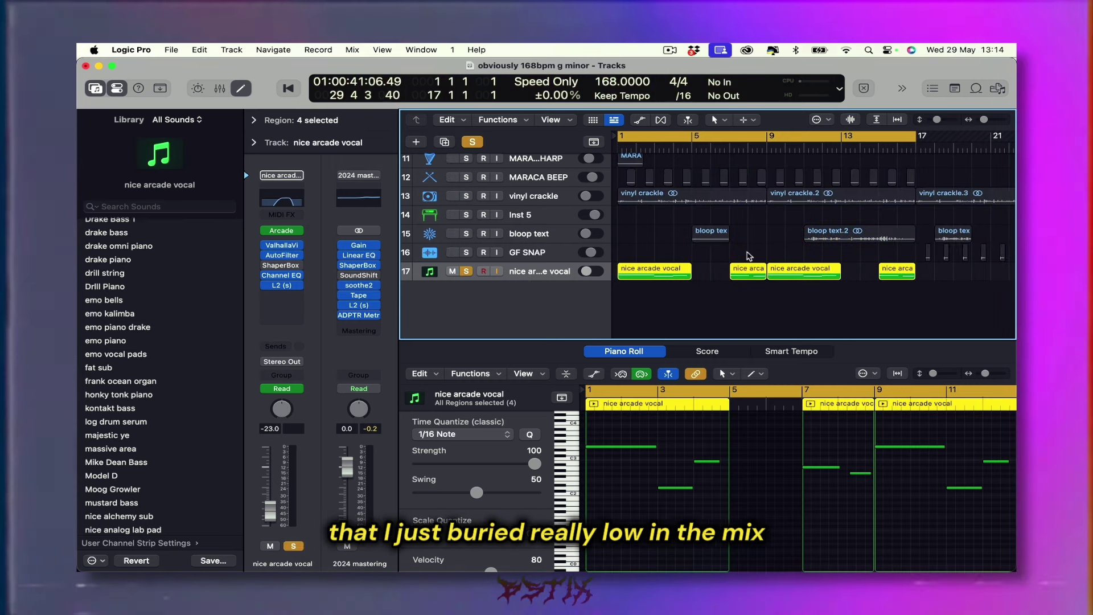
Step: Play the soloed nice arcade vocal from bar 1, stop, and deselect its regions
key(space)
key(super+Left)
key(space)
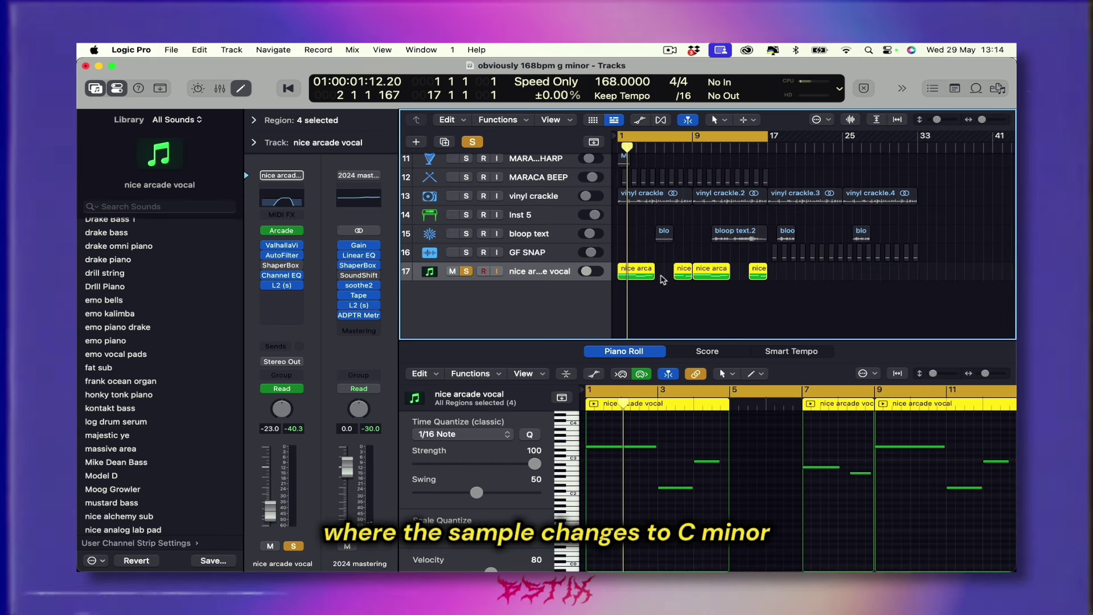
click(662, 276)
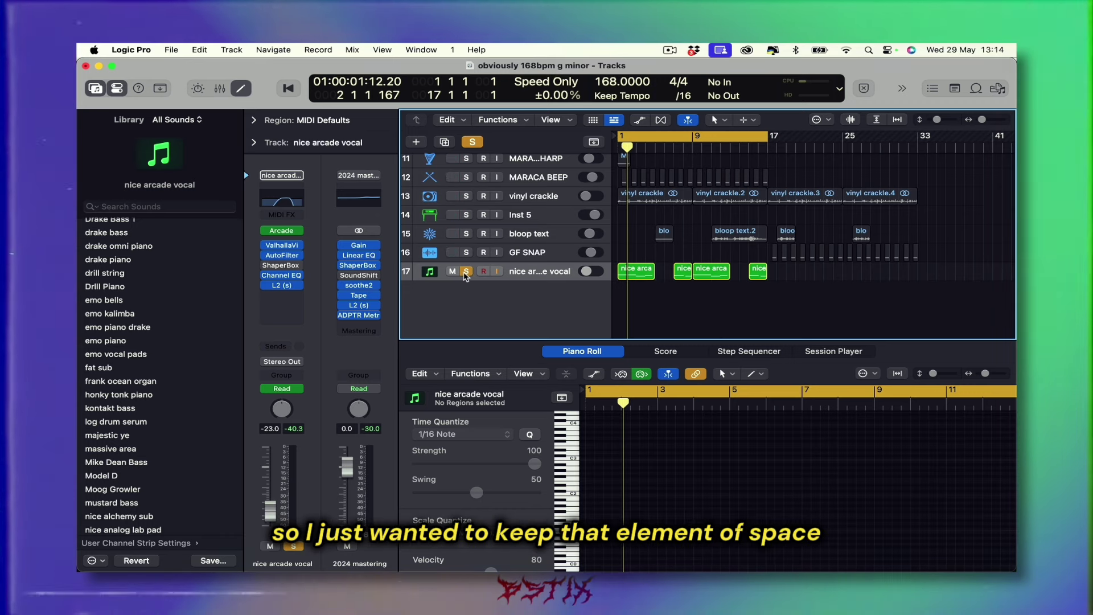
mouse_move(301, 248)
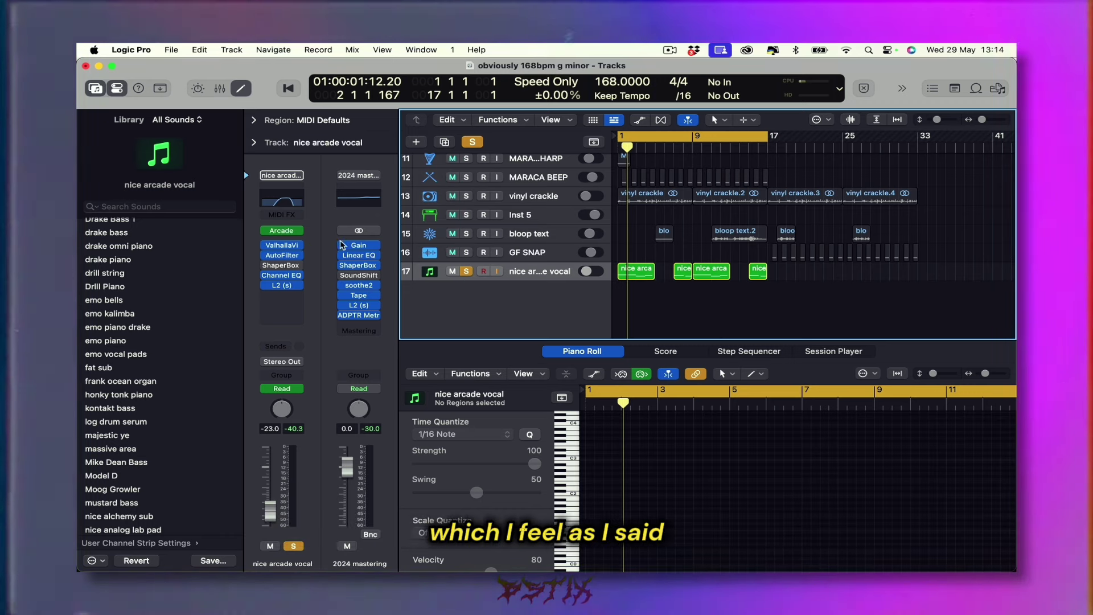
Step: Inspect the nice arcade vocal's AutoFilter, Channel EQ and L2 limiter settings, closing each plug-in window
click(524, 274)
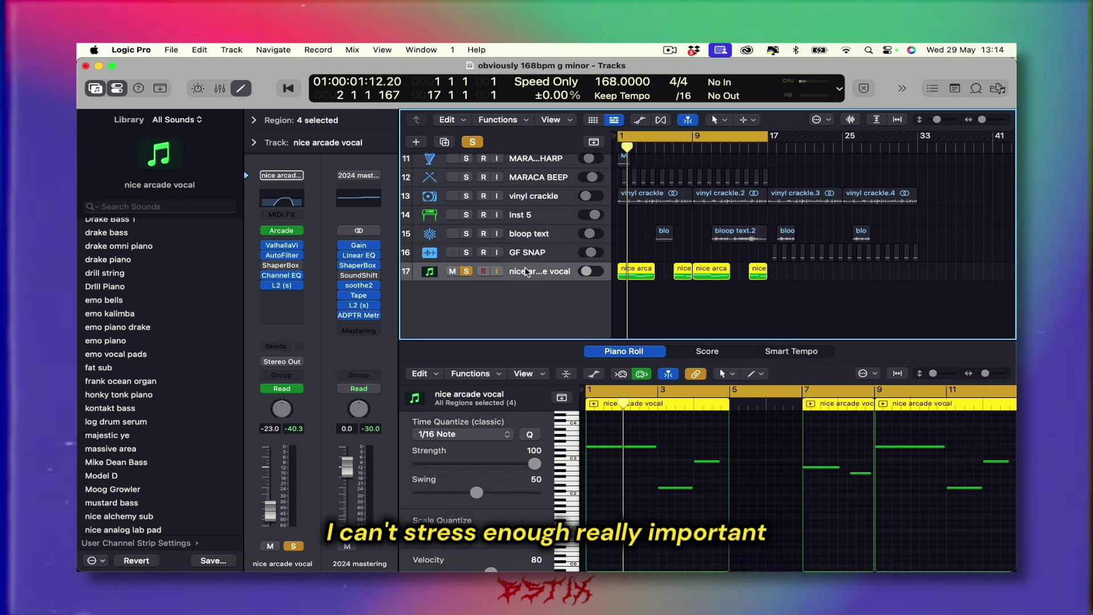
click(282, 256)
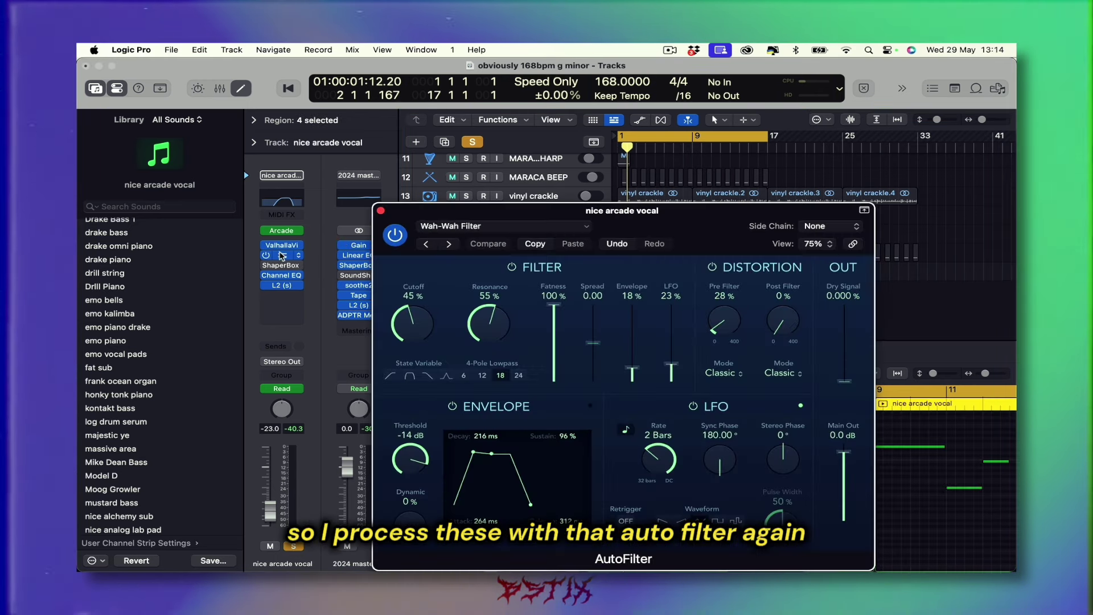
click(381, 212)
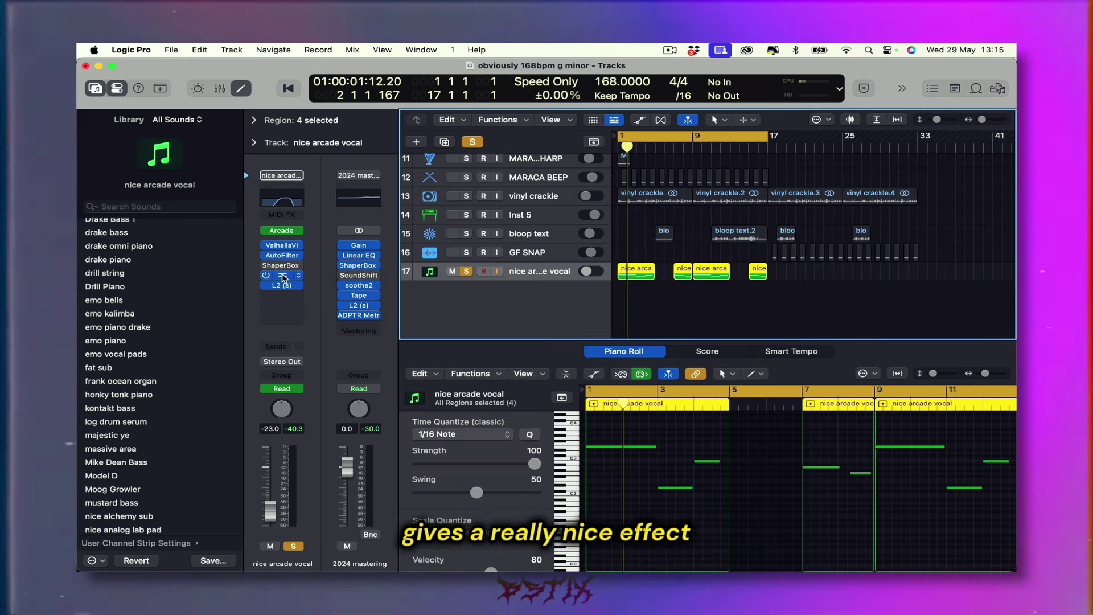
click(285, 275)
click(381, 211)
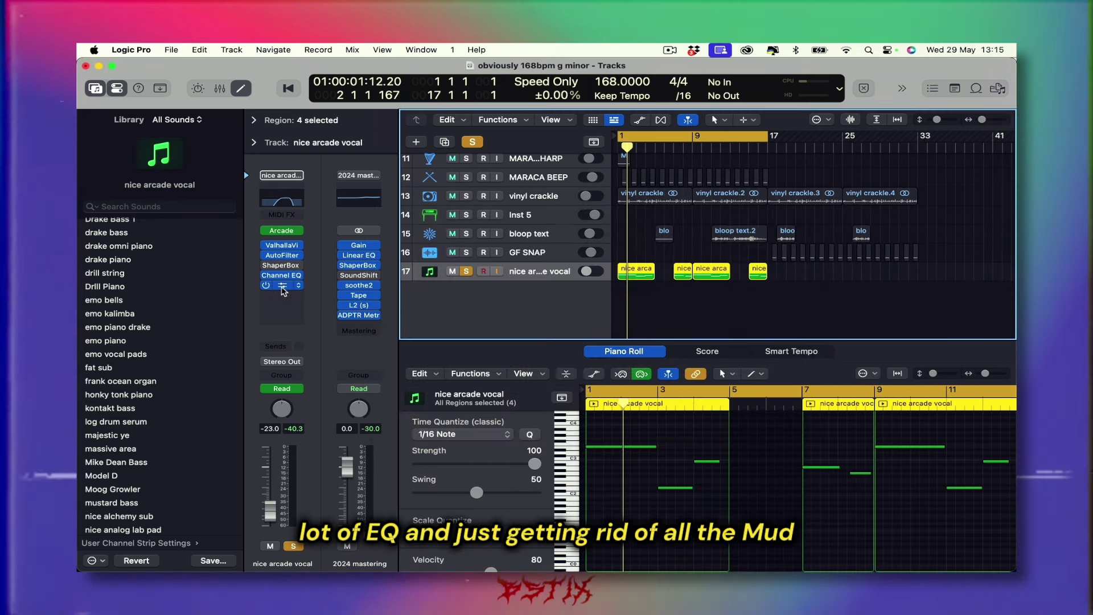
click(283, 286)
click(381, 213)
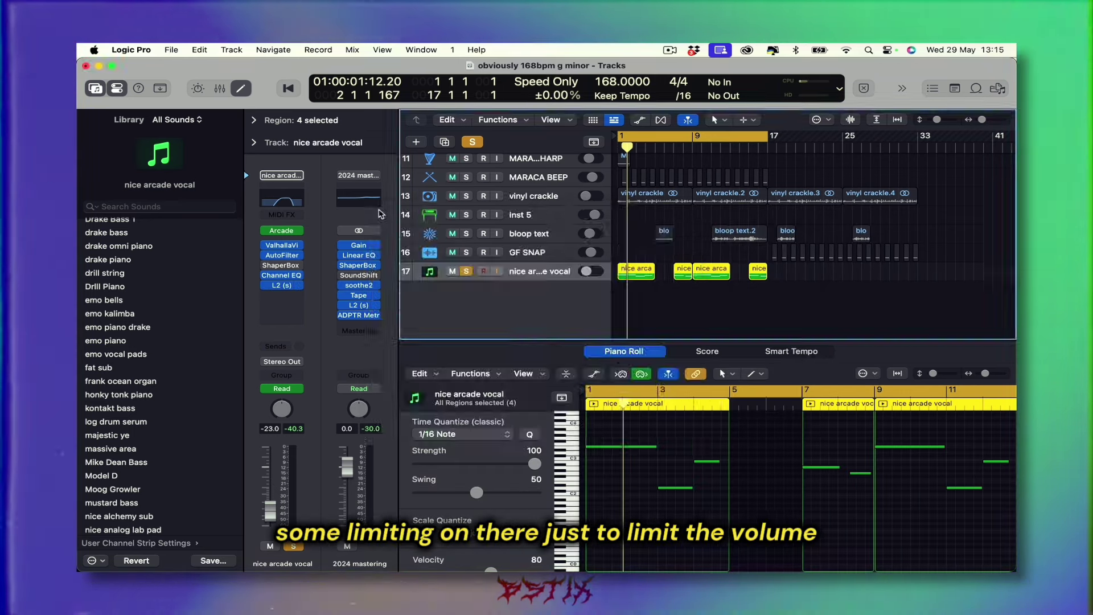
Step: Play the soloed arcade vocal while inspecting its Valhalla reverb, then close the plug-in window
key(space)
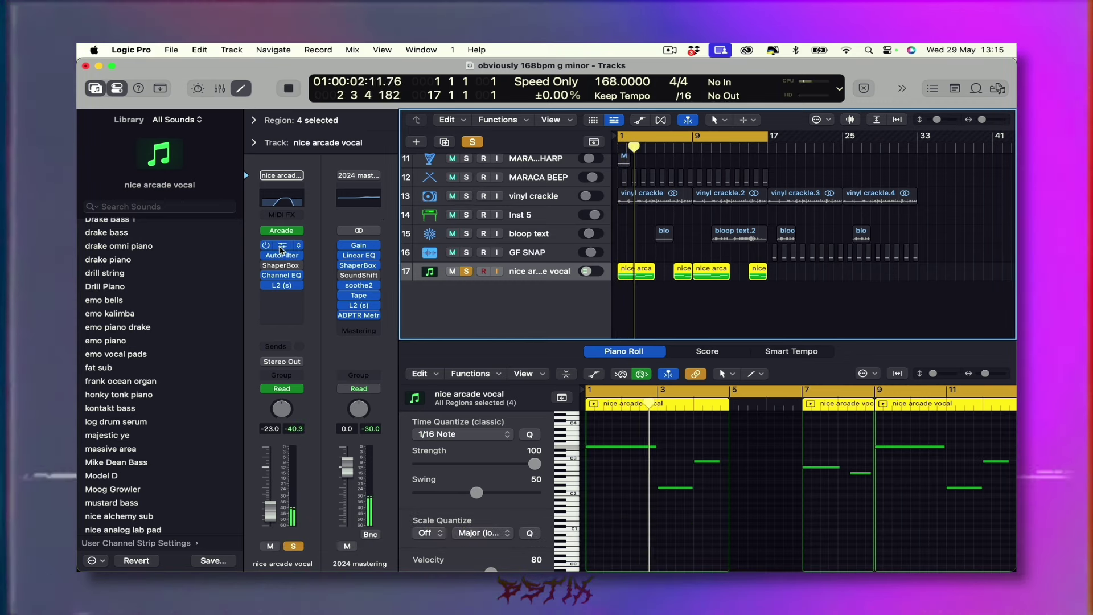
click(281, 249)
click(381, 213)
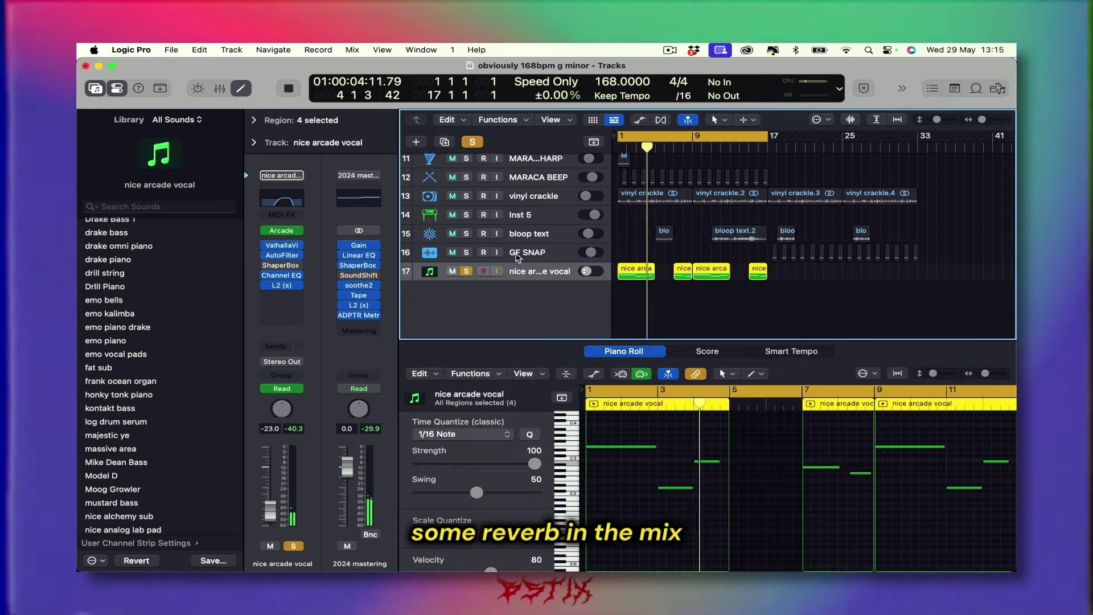
Step: Unsolo the nice arcade vocal and play it within the full mix from bar 1
click(466, 273)
key(space)
key(space)
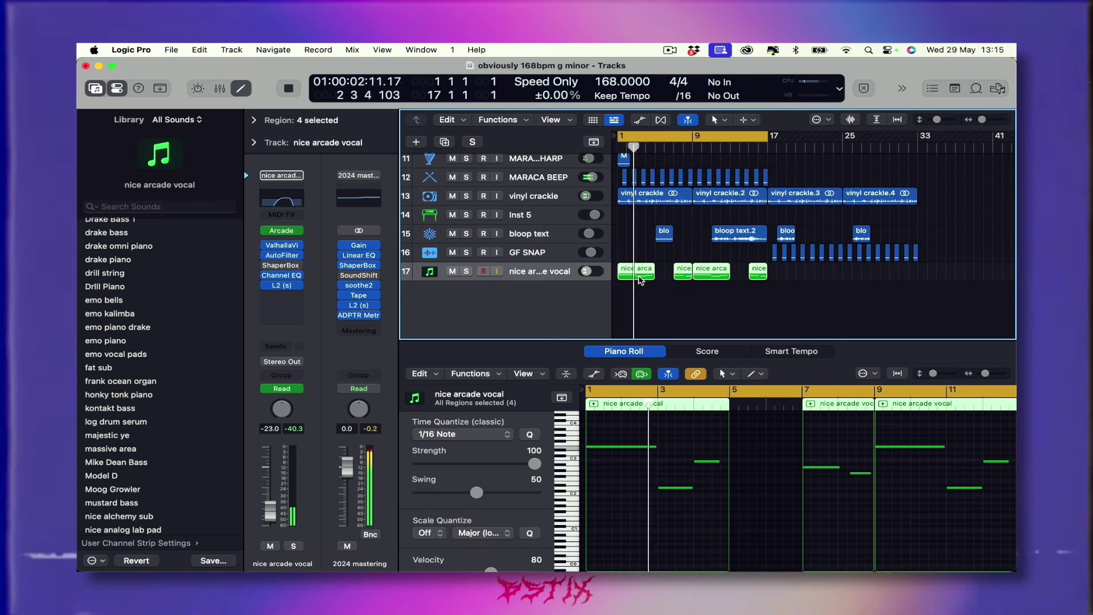
key(space)
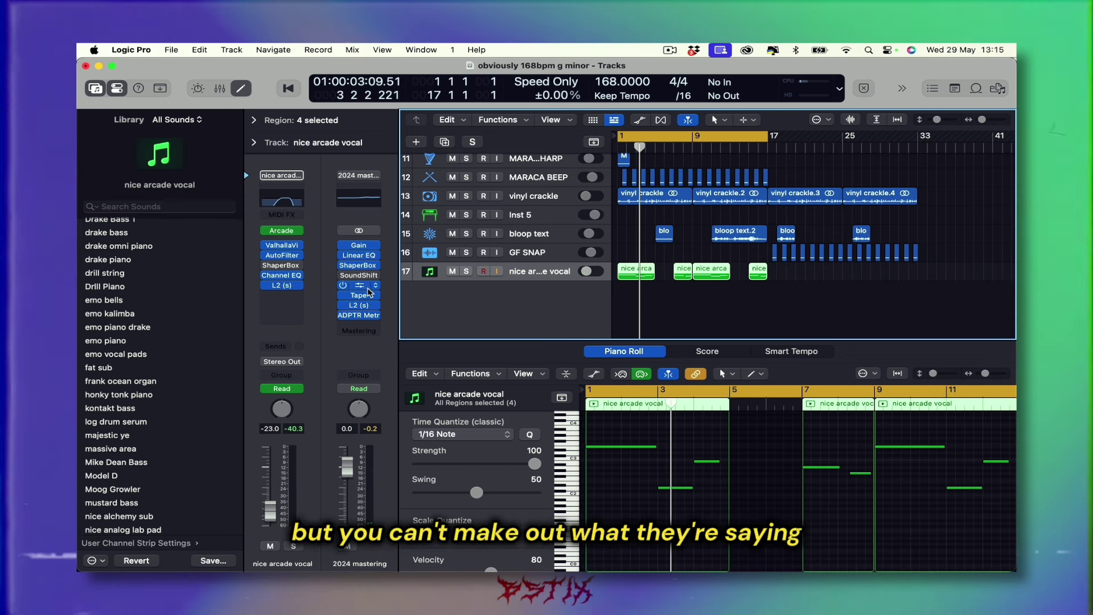
Step: Extend the cycle range to bar 33 and play the full mix through the section change at bar 17
scroll(668, 283, down, 5)
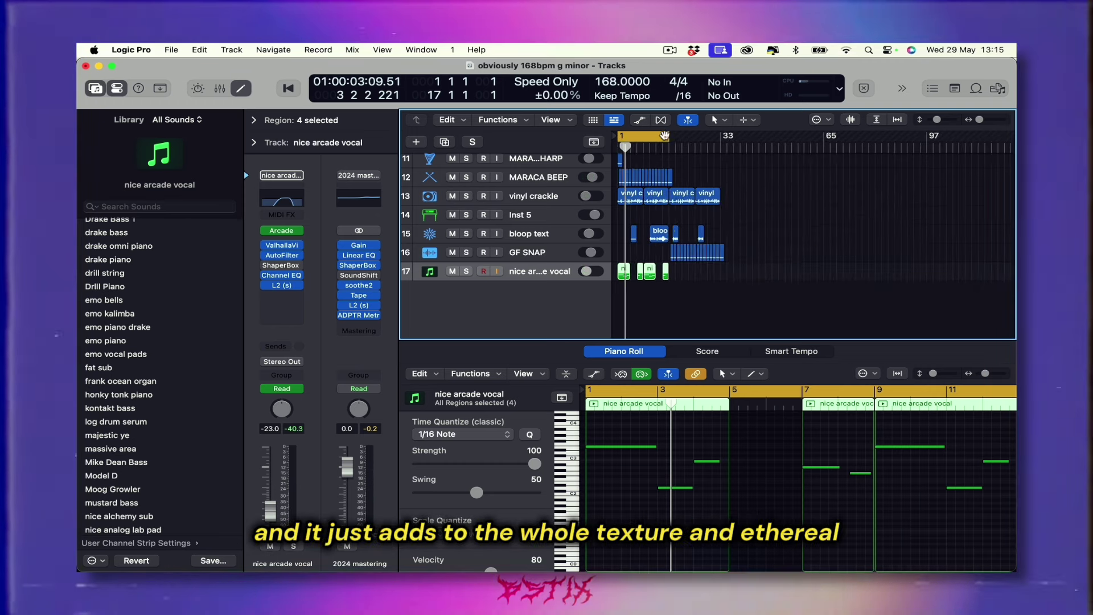
drag(664, 136, 720, 135)
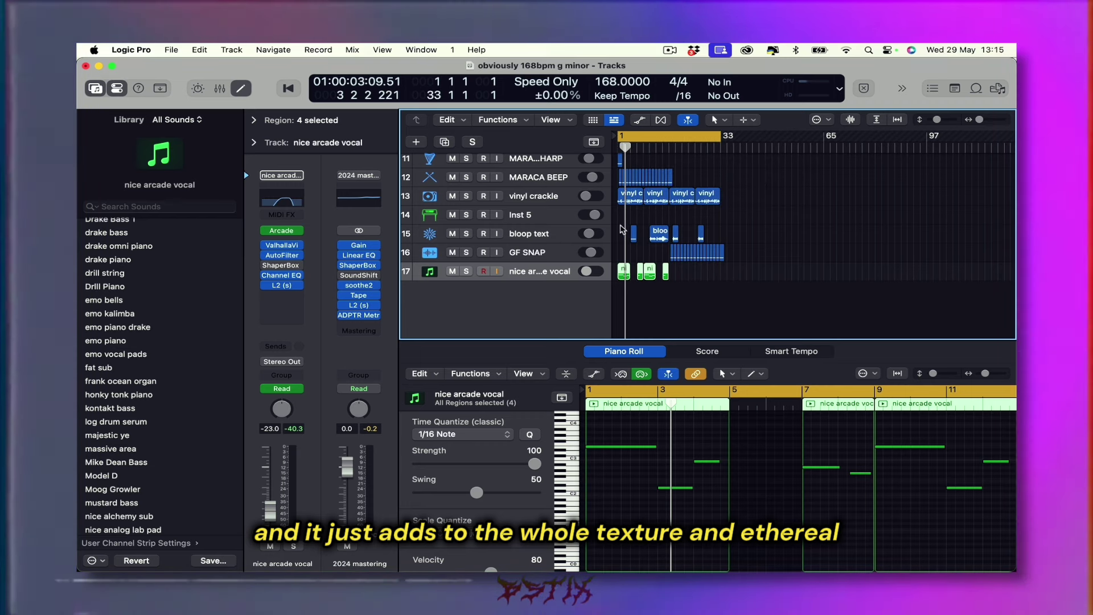
scroll(602, 248, up, 5)
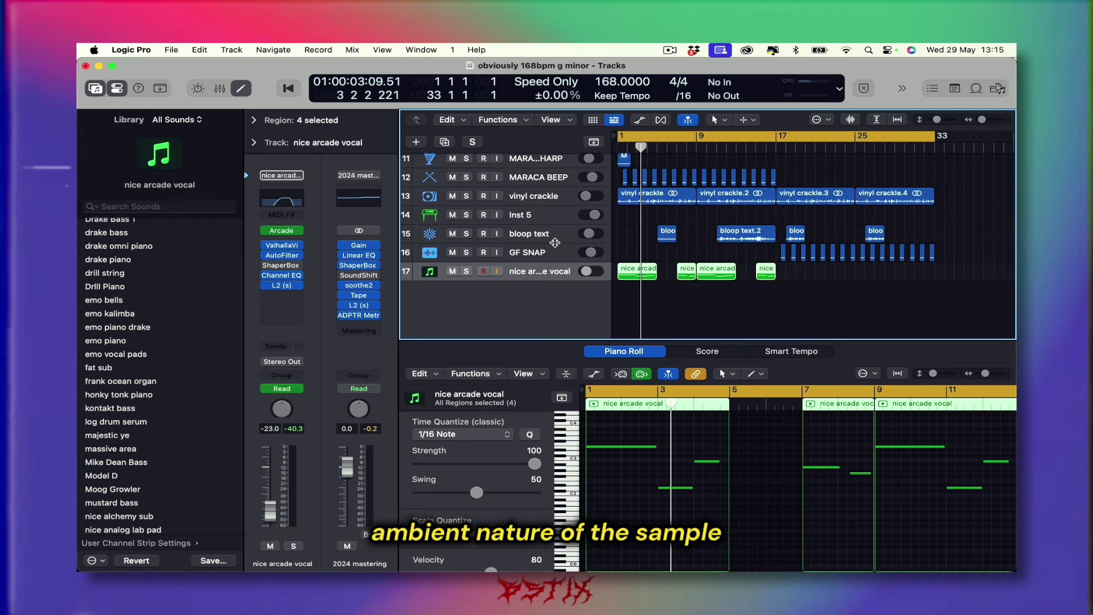
mouse_move(344, 277)
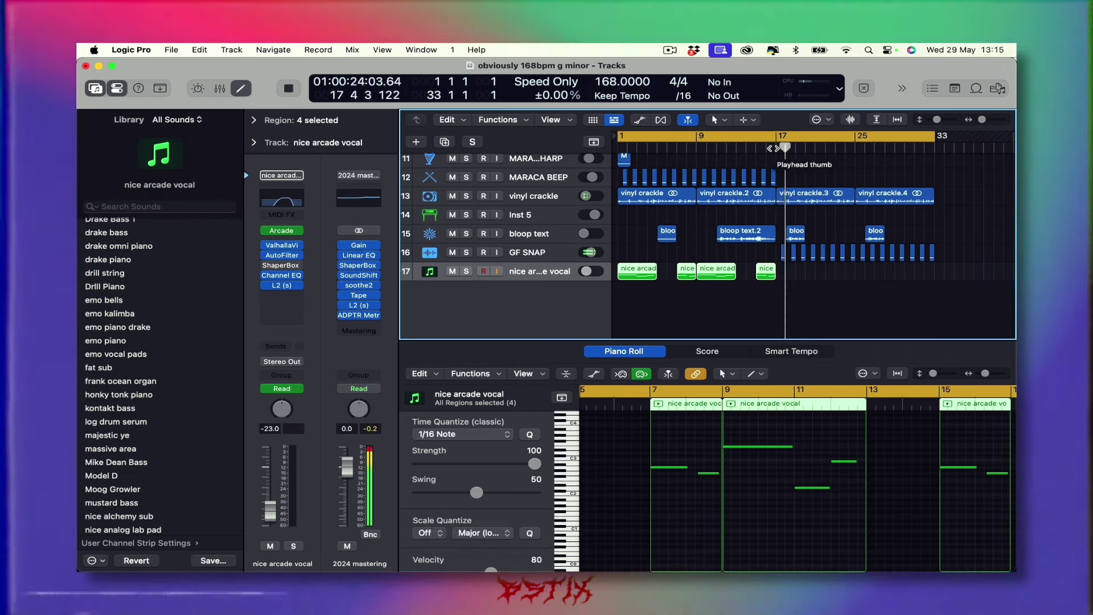
key(space)
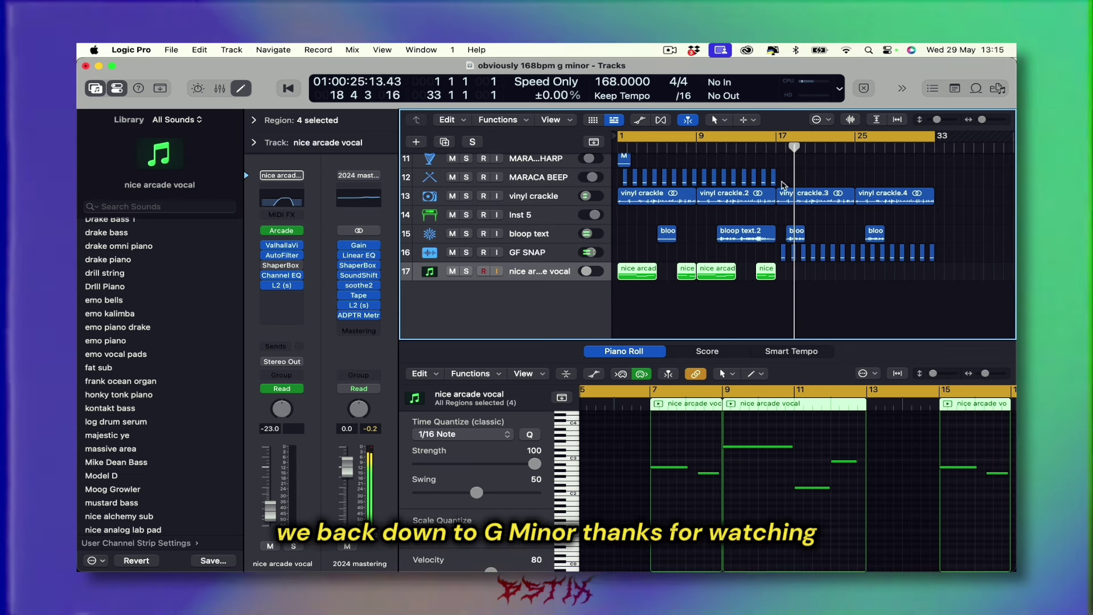